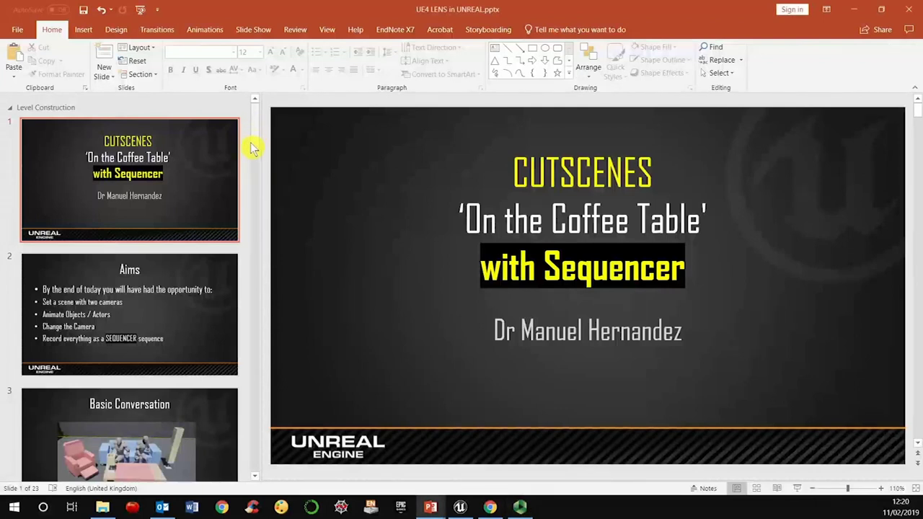
- Switch to the course's Files page in the browser and open the WEEK o2 folder
drag(254, 142, 272, 125)
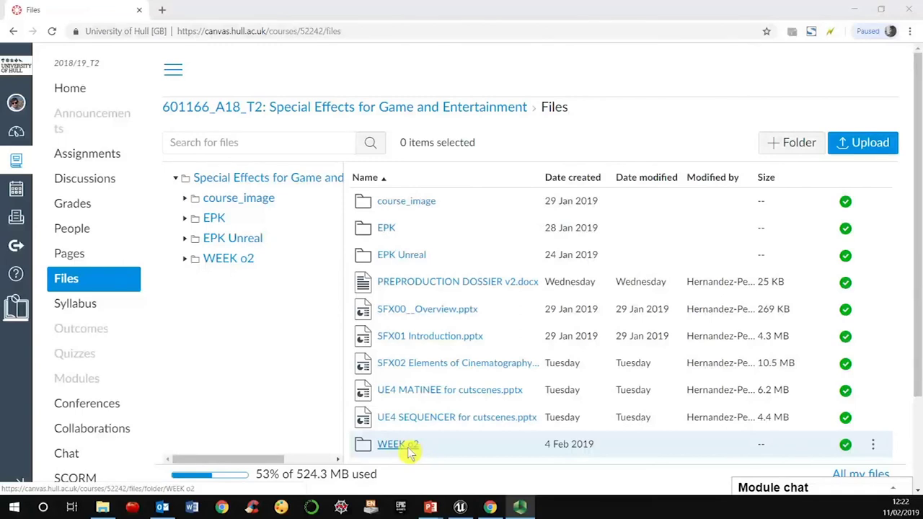
click(409, 448)
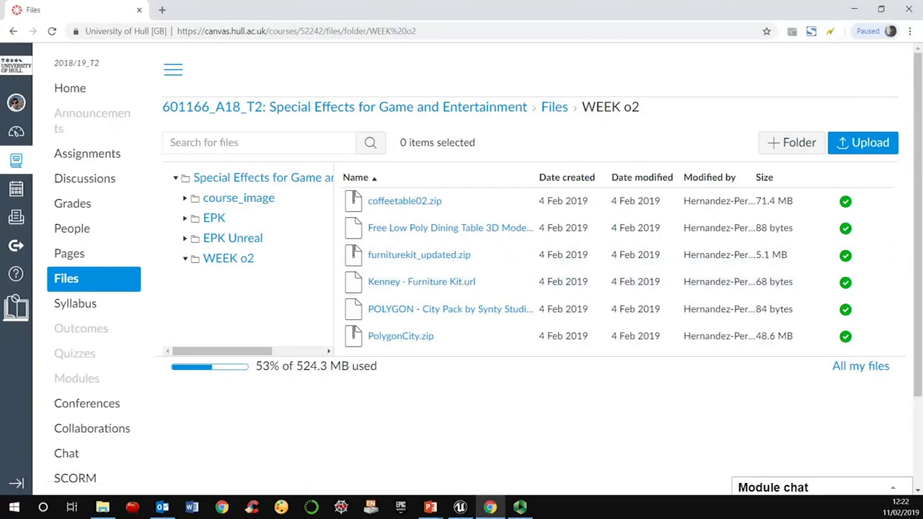
- Browse Kenney's game asset library, examine the Pirate Kit's description and license, and open the Furniture Kit
click(161, 247)
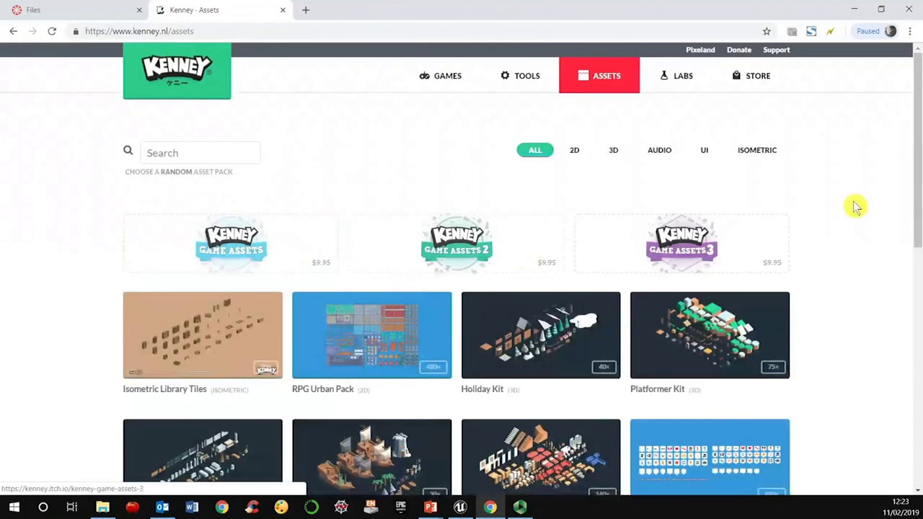
drag(916, 166, 897, 341)
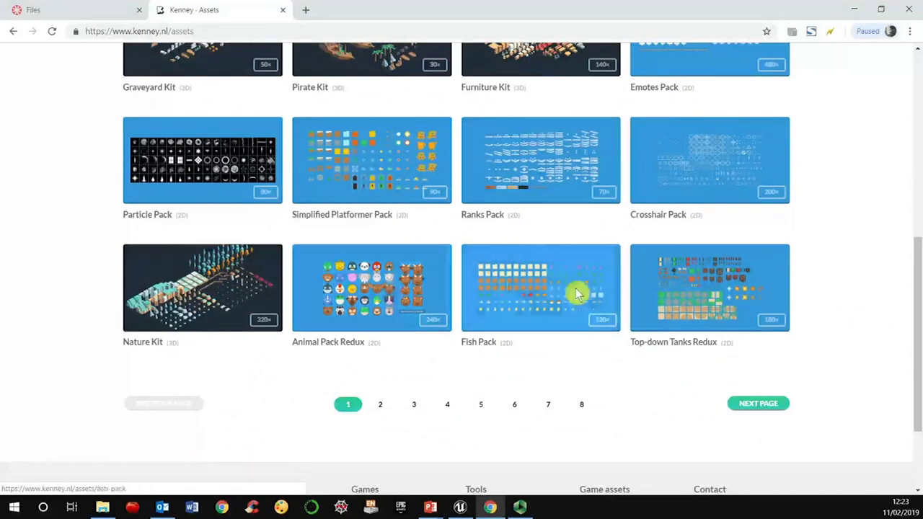
drag(915, 295, 892, 199)
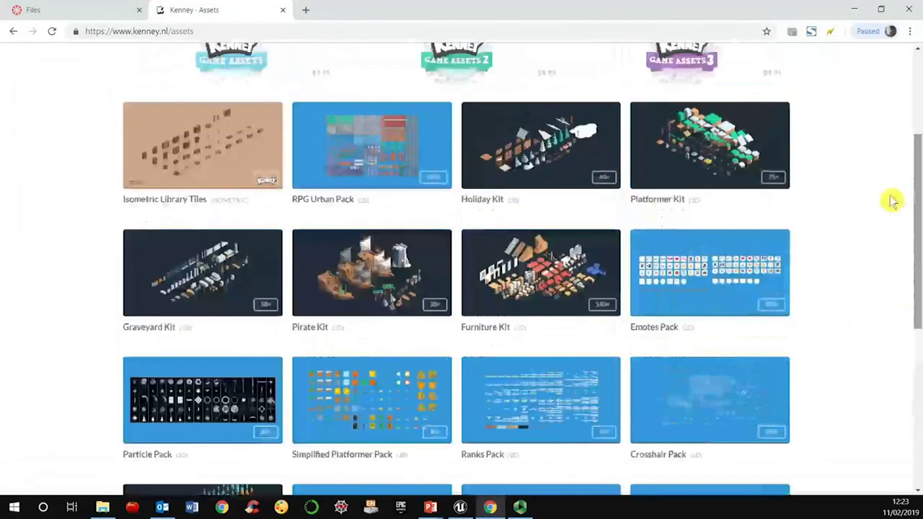
click(329, 267)
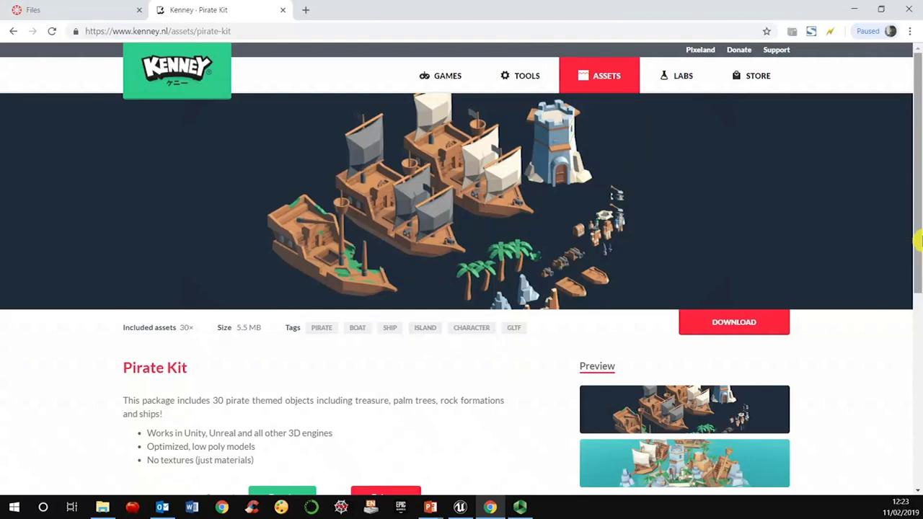
drag(917, 242, 912, 358)
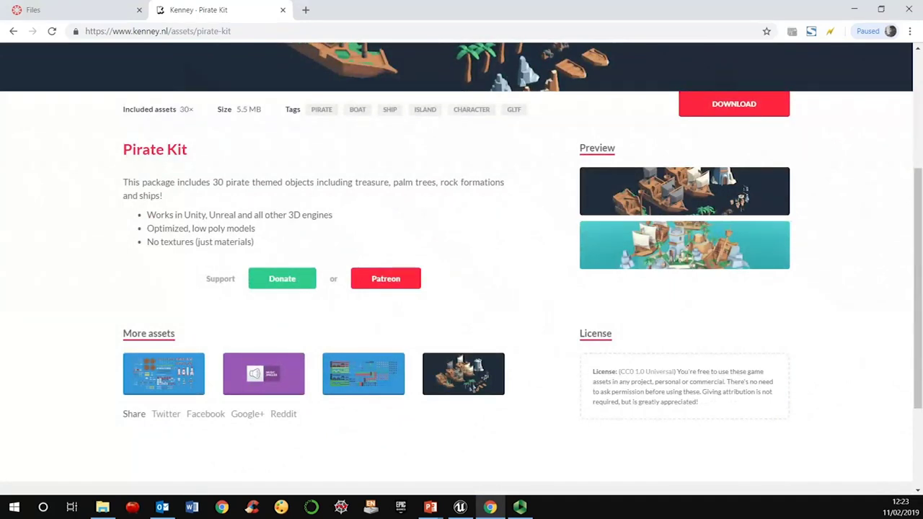
click(13, 31)
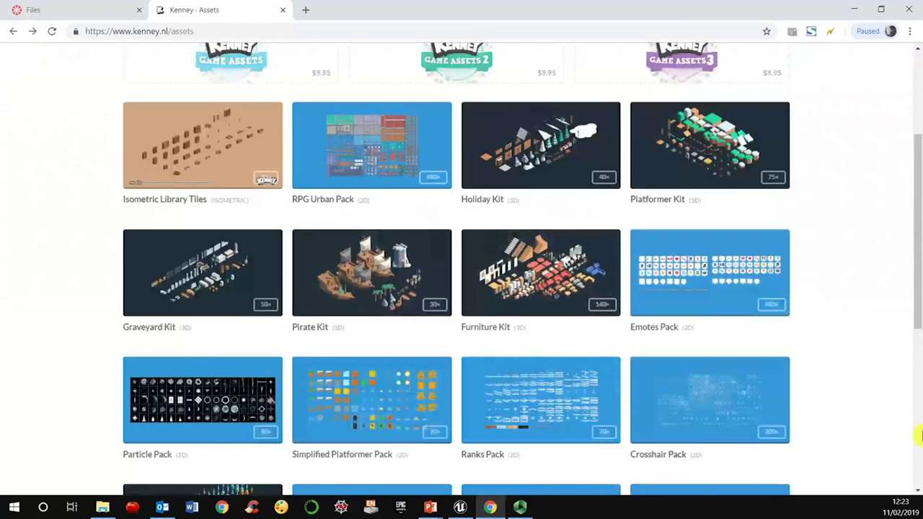
drag(916, 315, 917, 267)
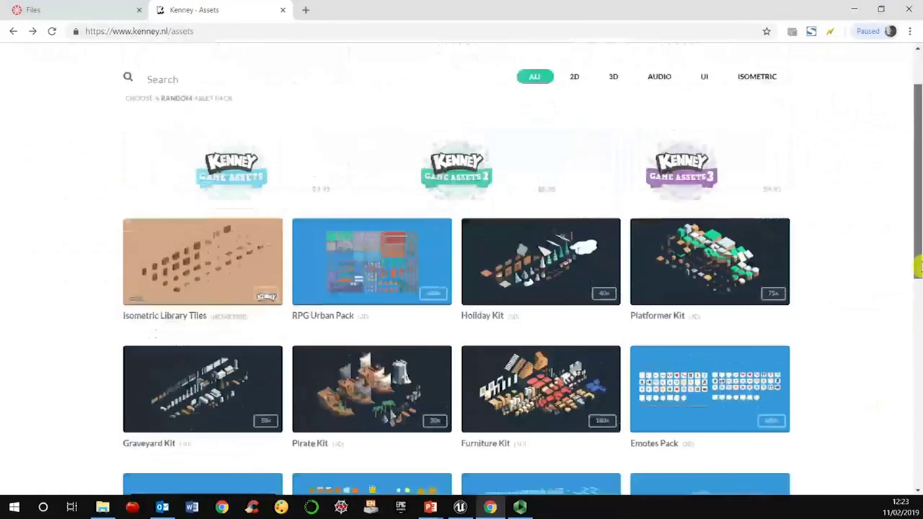
click(523, 384)
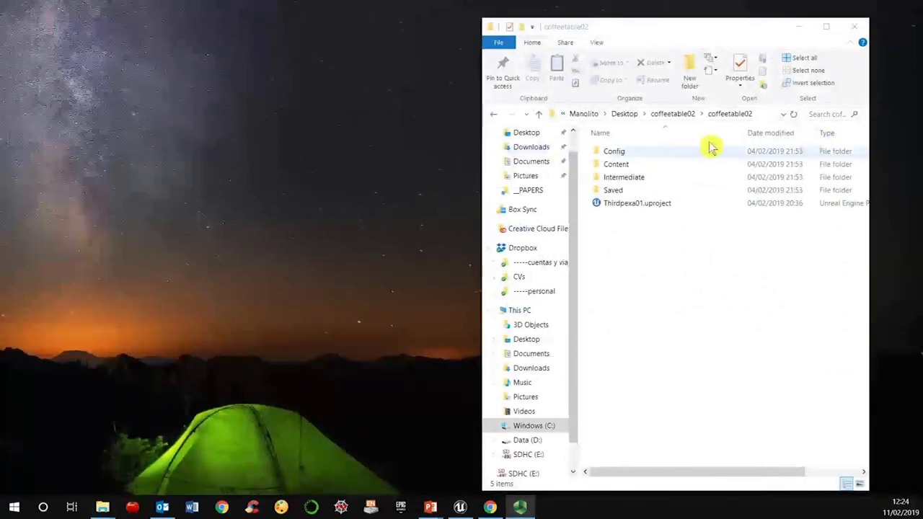
- Open Thirdpexa01.uproject from the coffeetable02 folder in Unreal Editor and inspect the furniture and two mannequins from the front
double_click(654, 206)
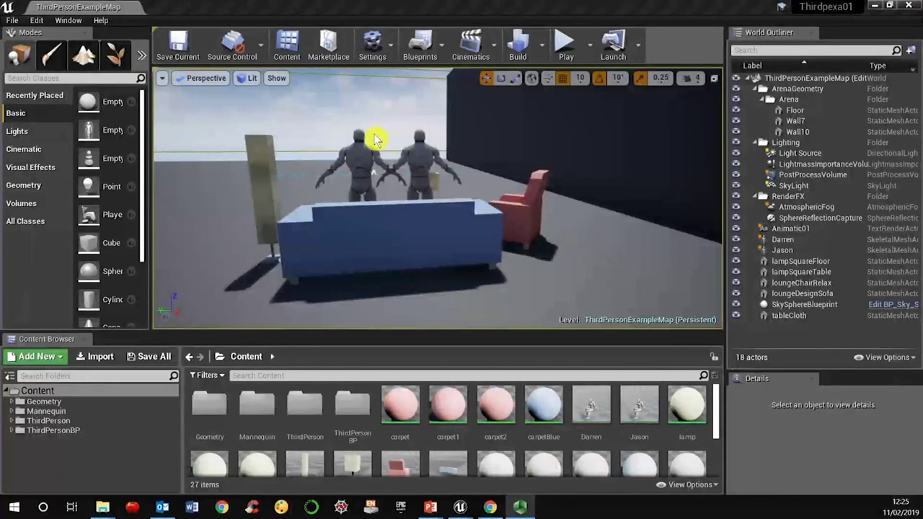
click(348, 136)
key(f)
scroll(348, 135, down, 10)
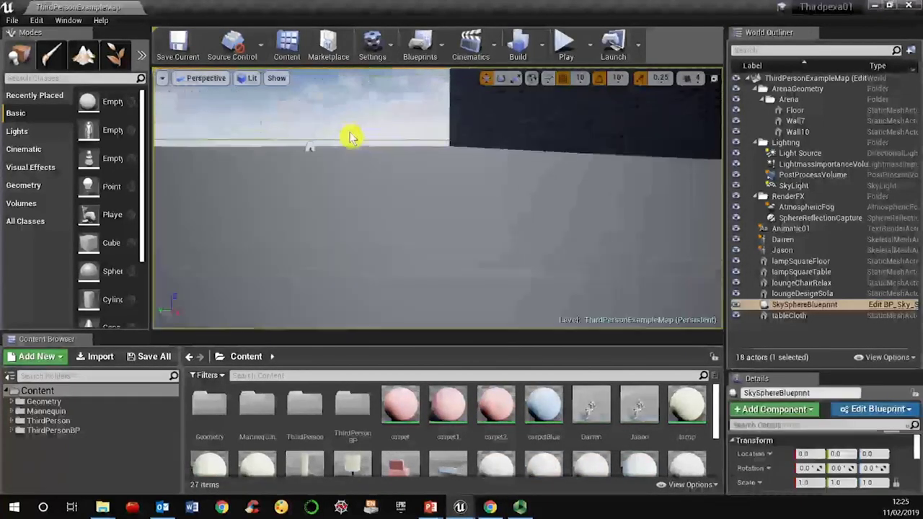
right_drag(505, 204, 452, 264)
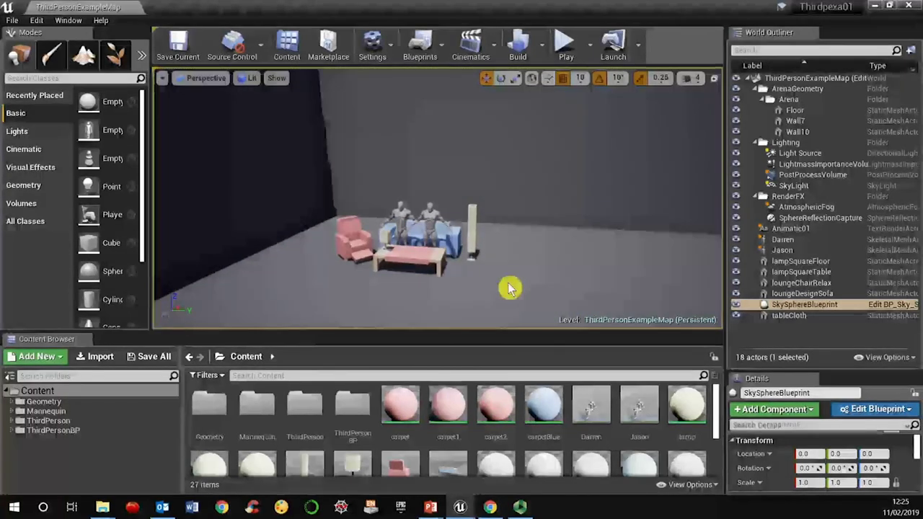
scroll(498, 282, up, 6)
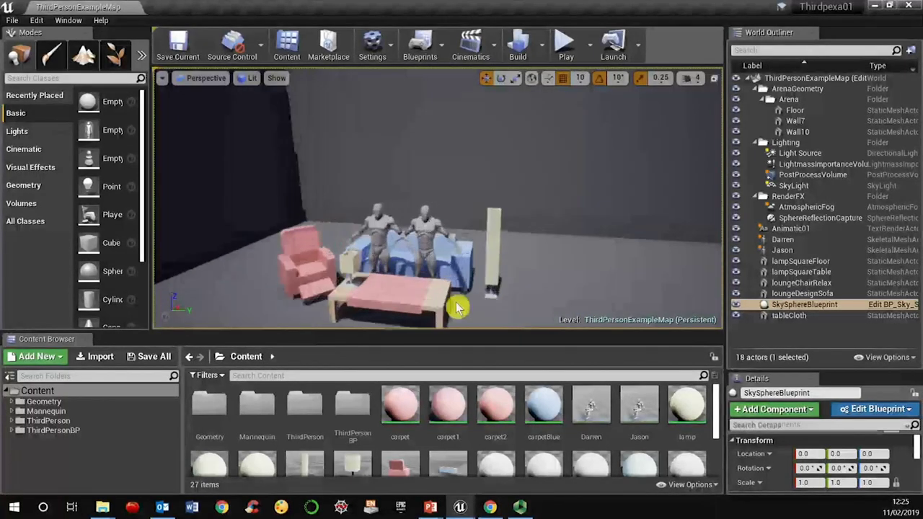
scroll(415, 289, down, 5)
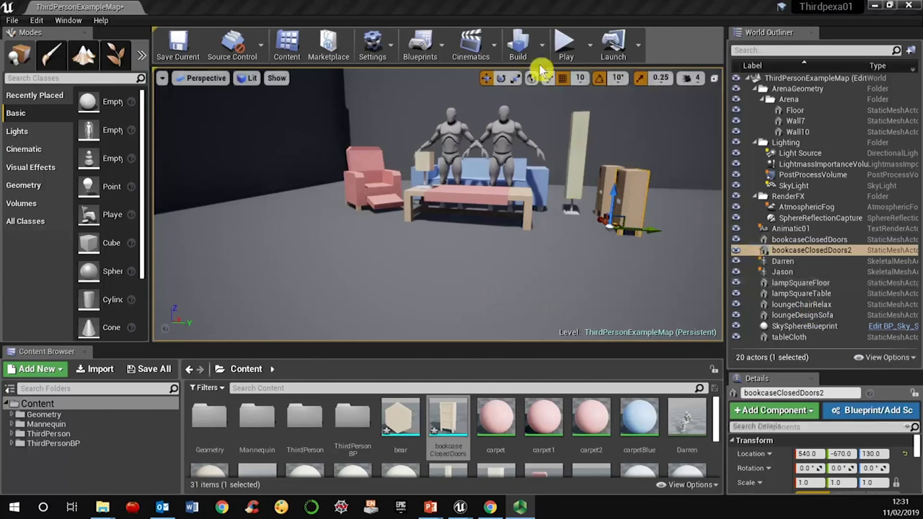
- Add a level sequence to the level and save it in the Content folder as Sequence_04_coffee_table
click(496, 45)
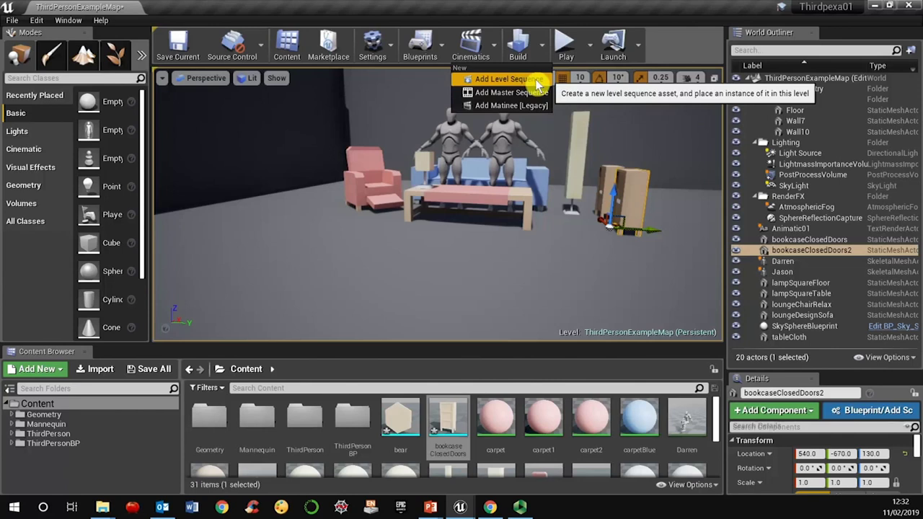
click(504, 78)
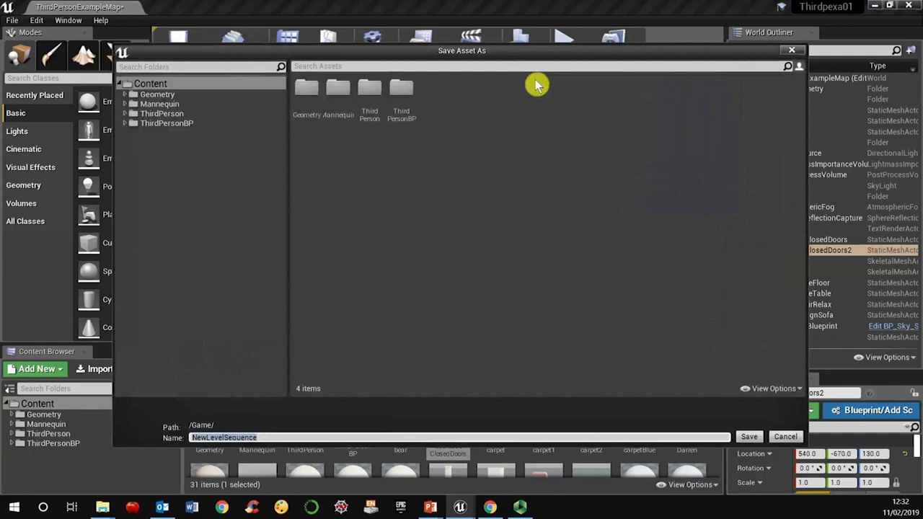
key(BackSpace)
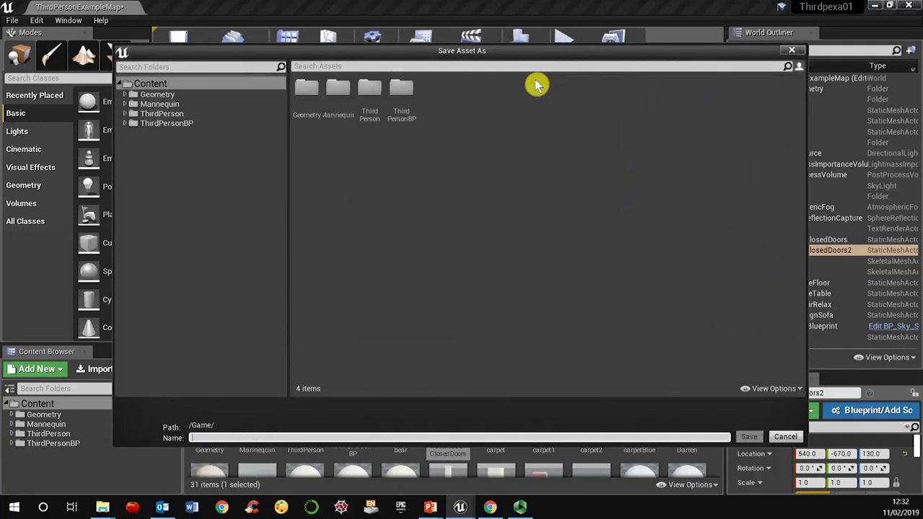
text(S)
key(BackSpace)
text(Sequence_)
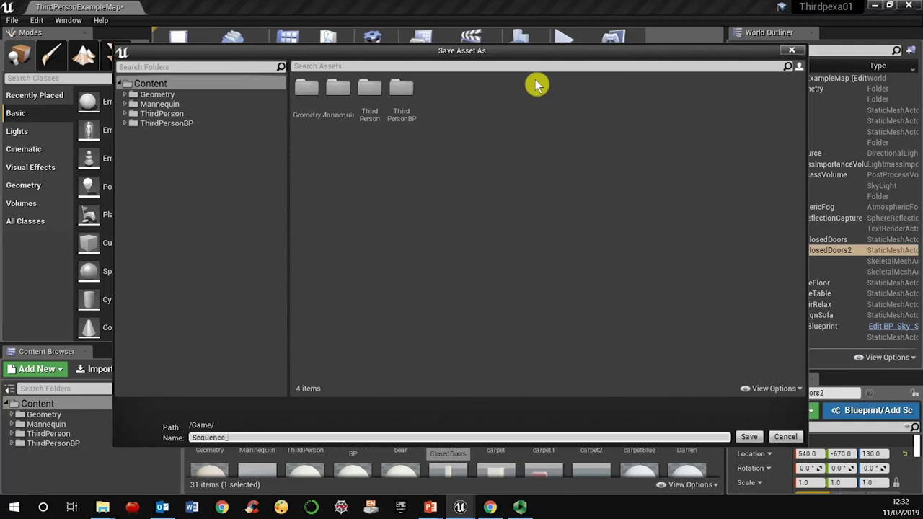
text(0)
text(4_coffee table)
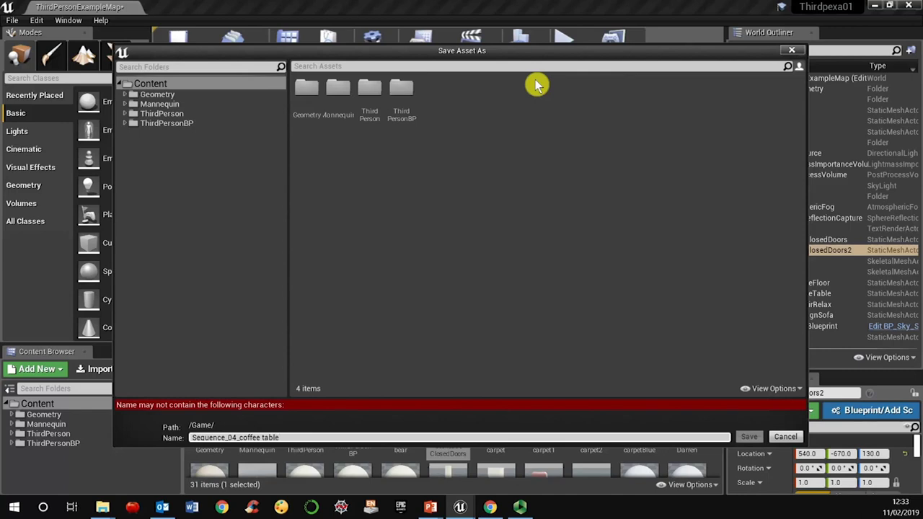
key(BackSpace)
text(_)
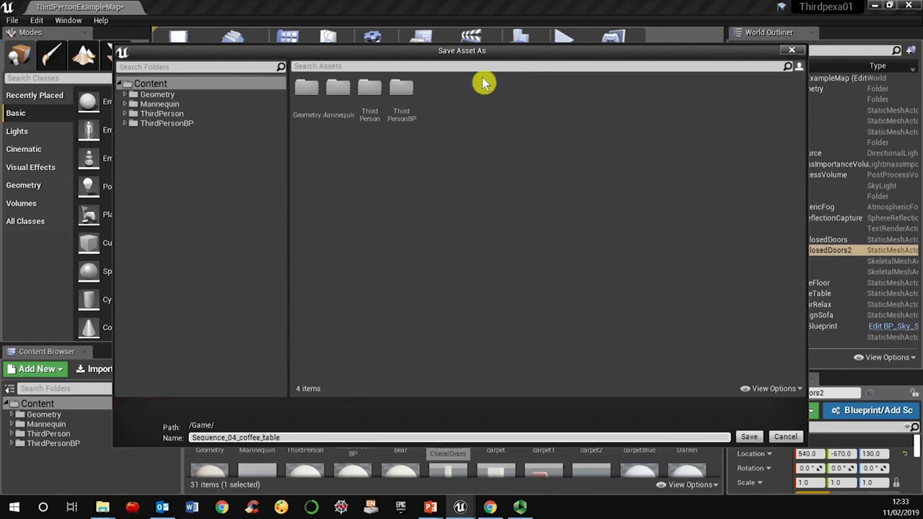
drag(234, 438, 225, 438)
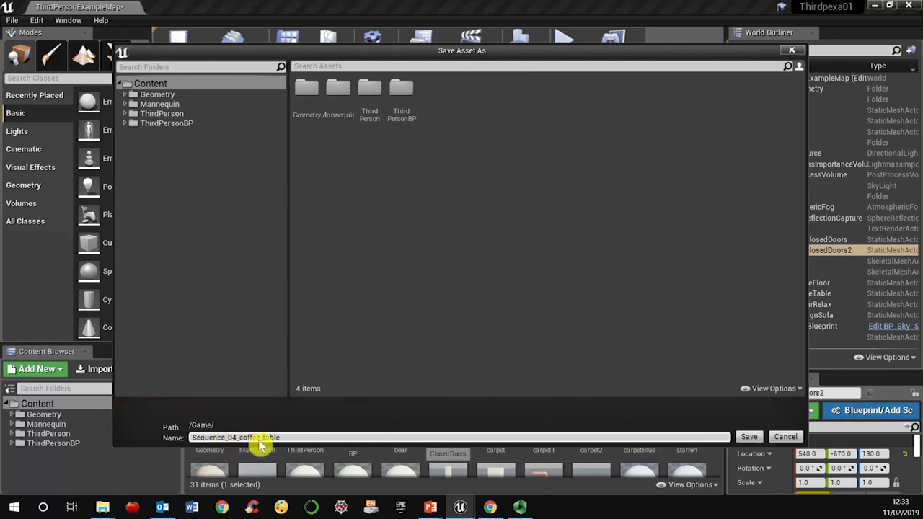
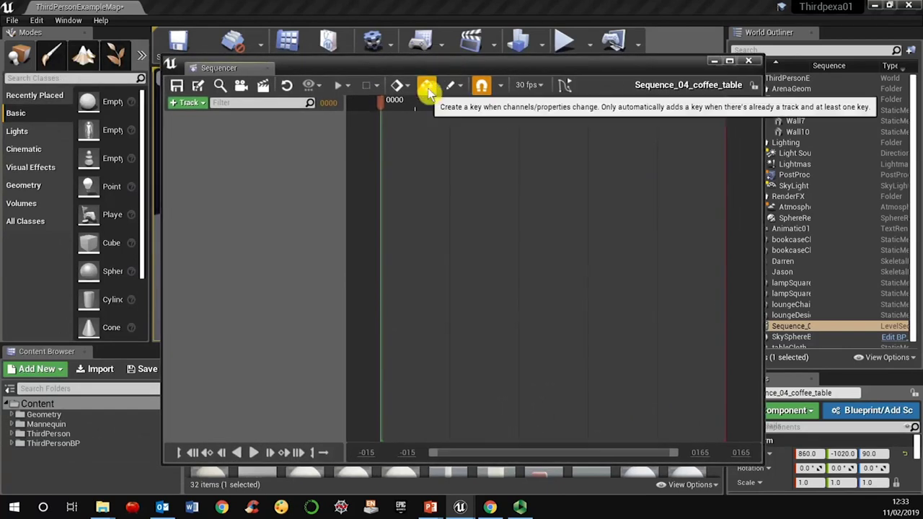
- Move the Sequencer window clear of the mannequins and add the Jason actor to the sequence
drag(375, 65, 263, 221)
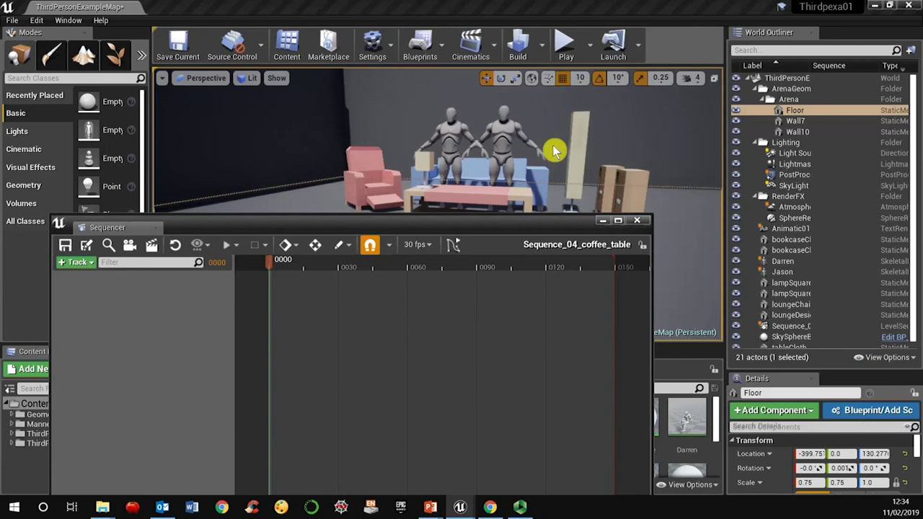
click(454, 152)
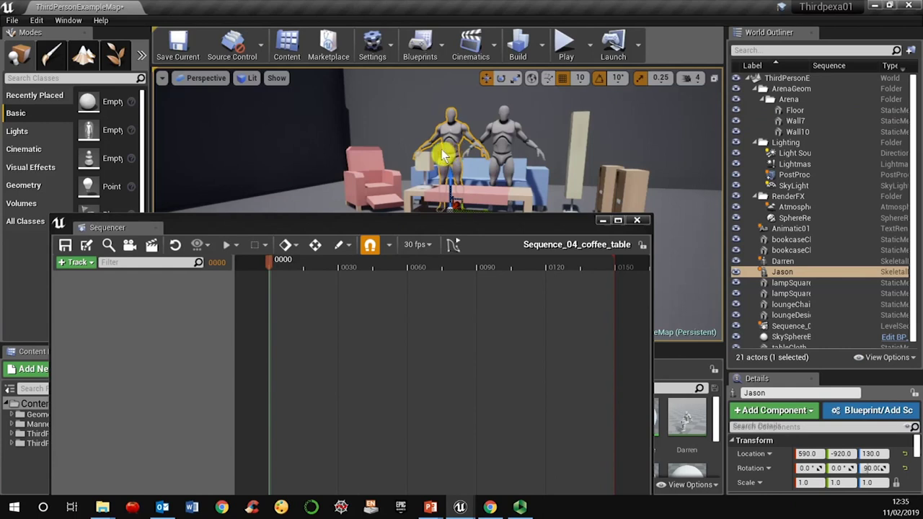
click(769, 271)
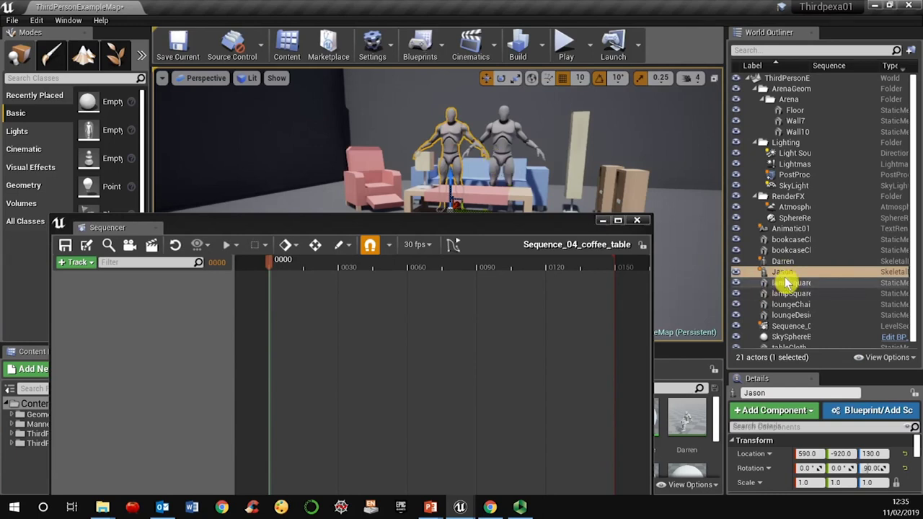
click(75, 262)
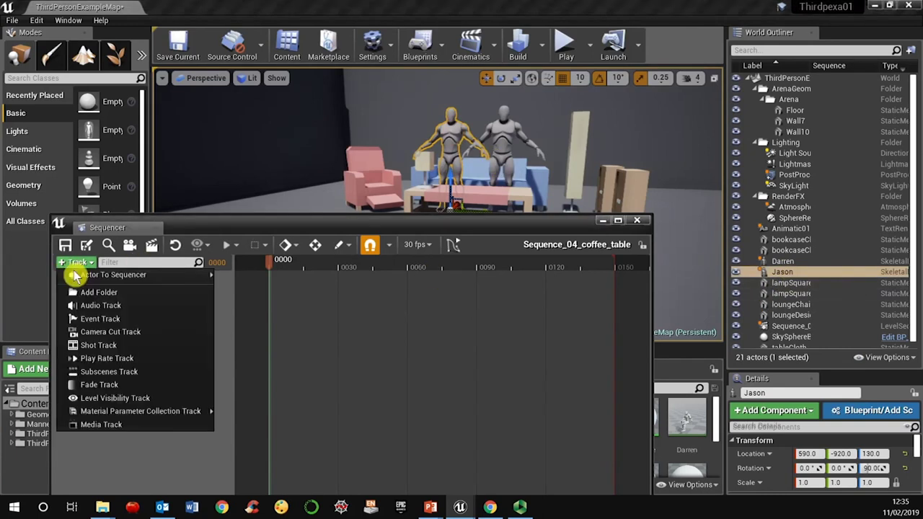
mouse_move(107, 279)
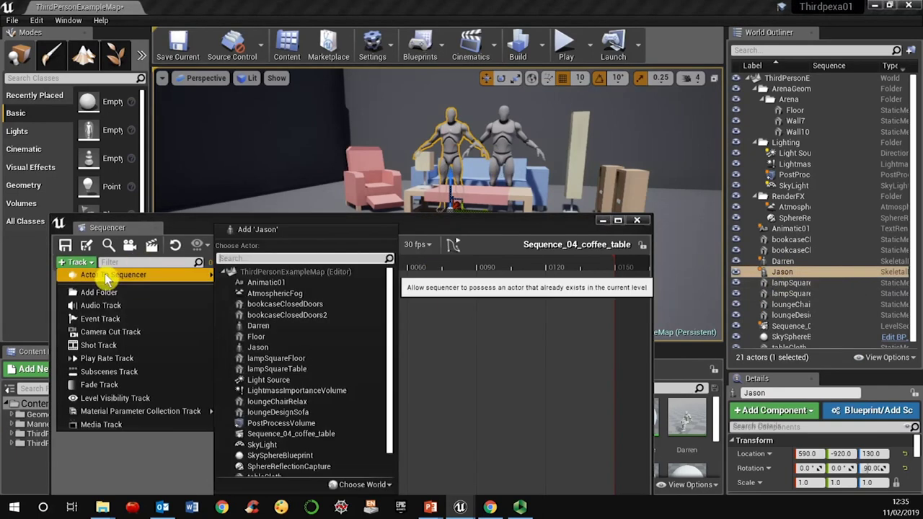
click(308, 231)
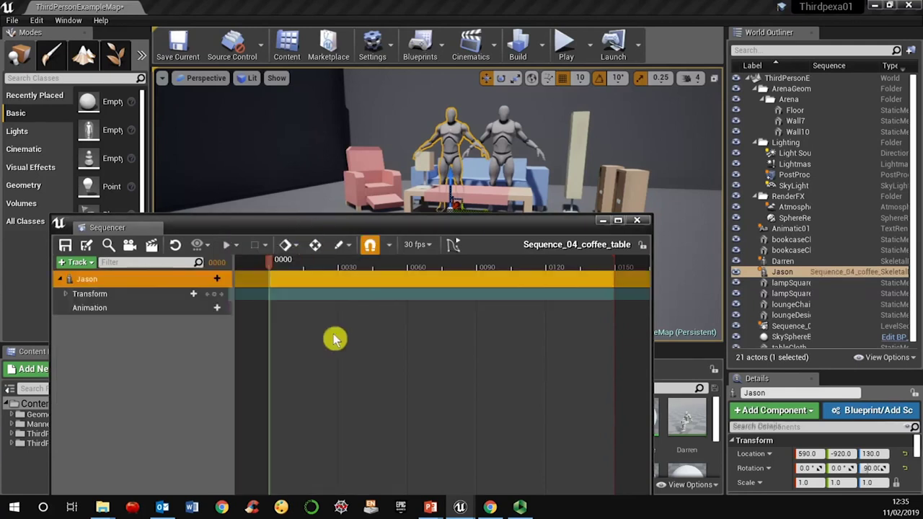
- Add the second mannequin, the Darren actor, to the coffee table sequence
click(508, 171)
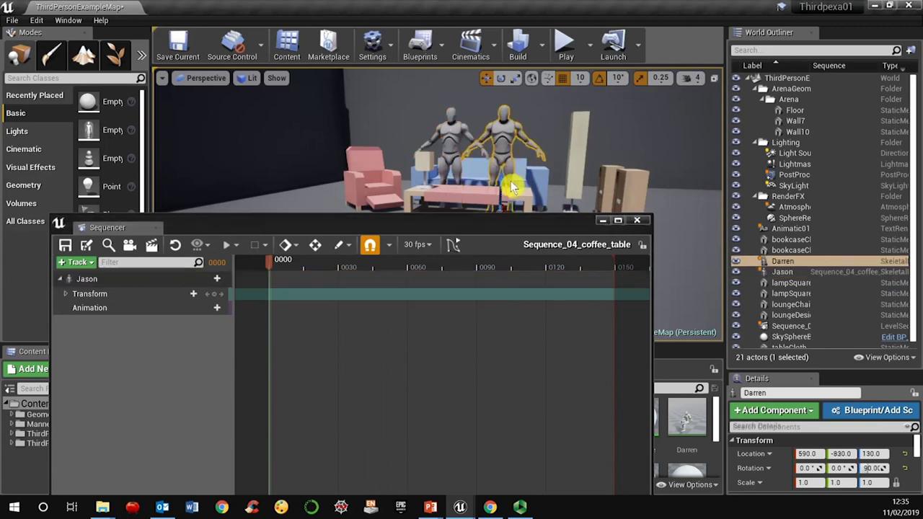
click(76, 262)
mouse_move(102, 278)
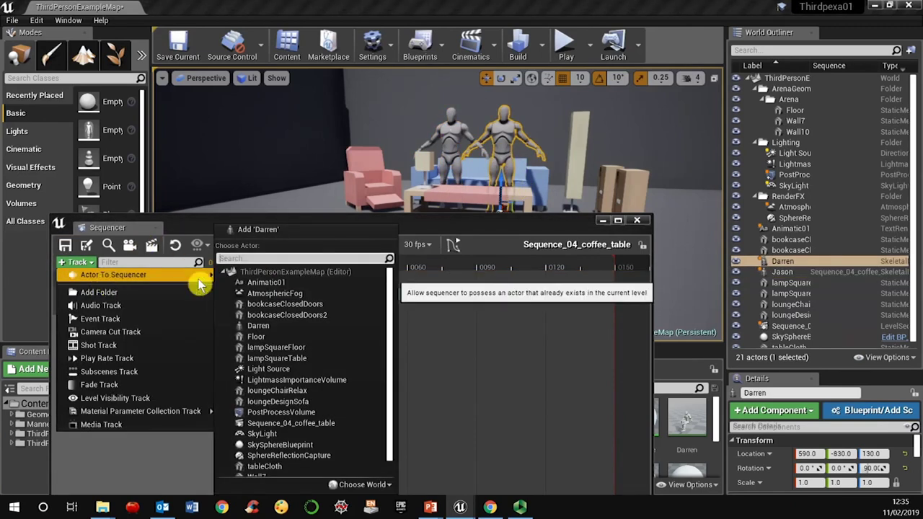
click(298, 230)
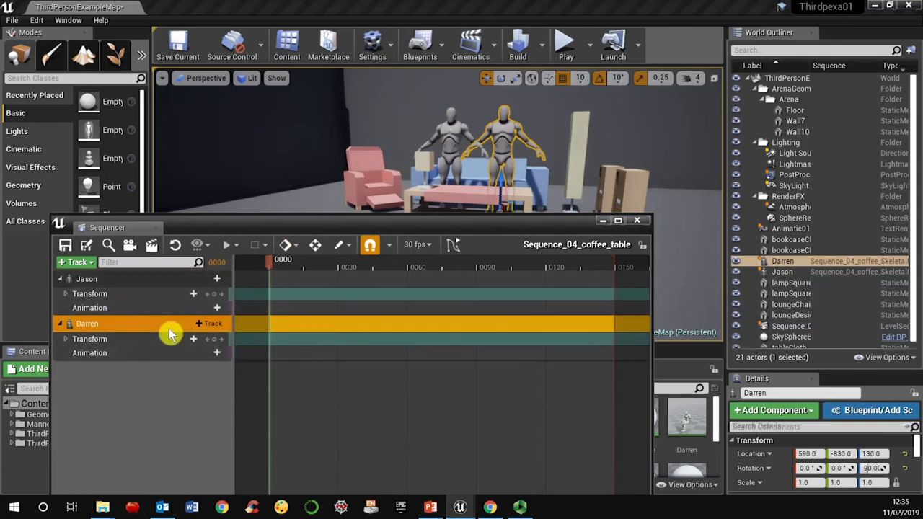
- Expand the Transform tracks of both Jason and Darren and select Jason's Location channel
click(120, 294)
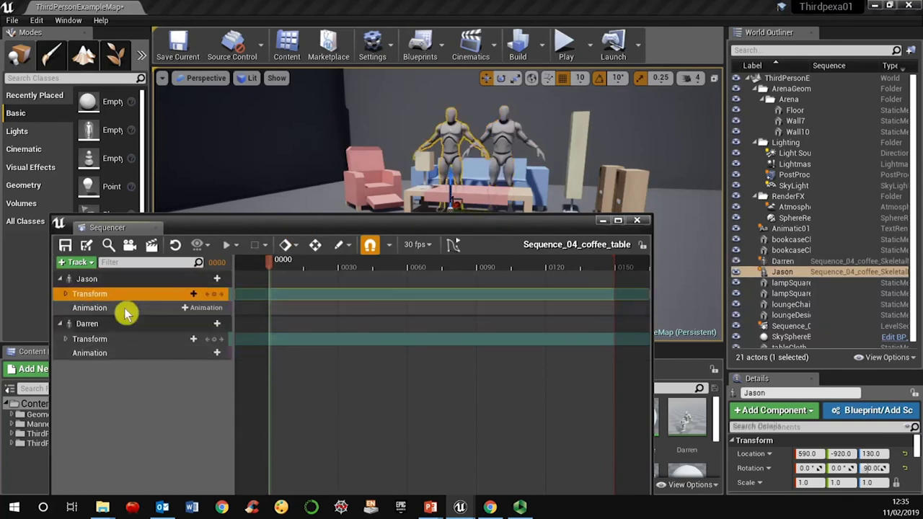
click(65, 294)
click(66, 375)
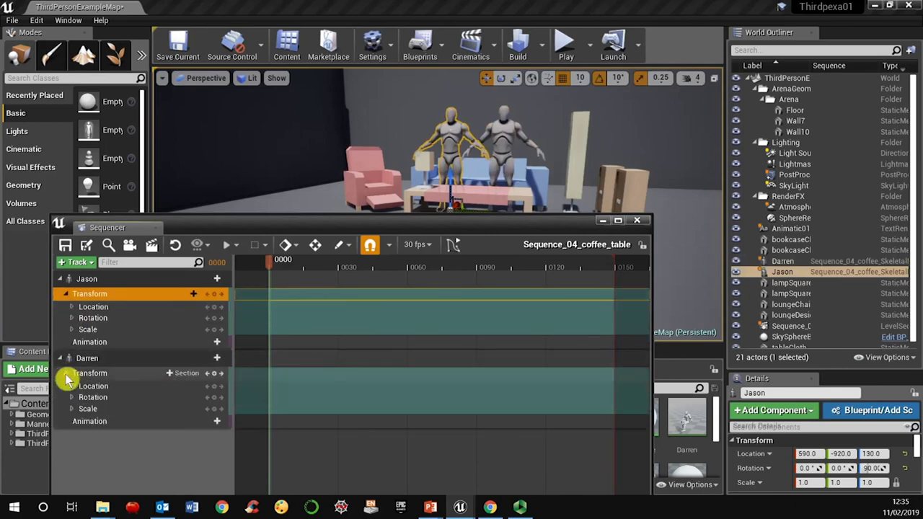
click(119, 308)
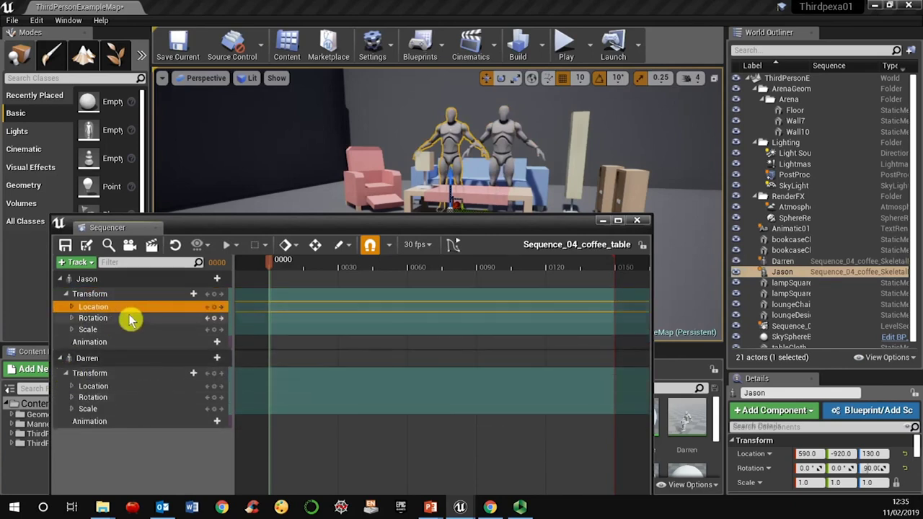
- Expand Jason's Location channel and add keys for X, Y and Z at frame 0
drag(465, 228, 811, 260)
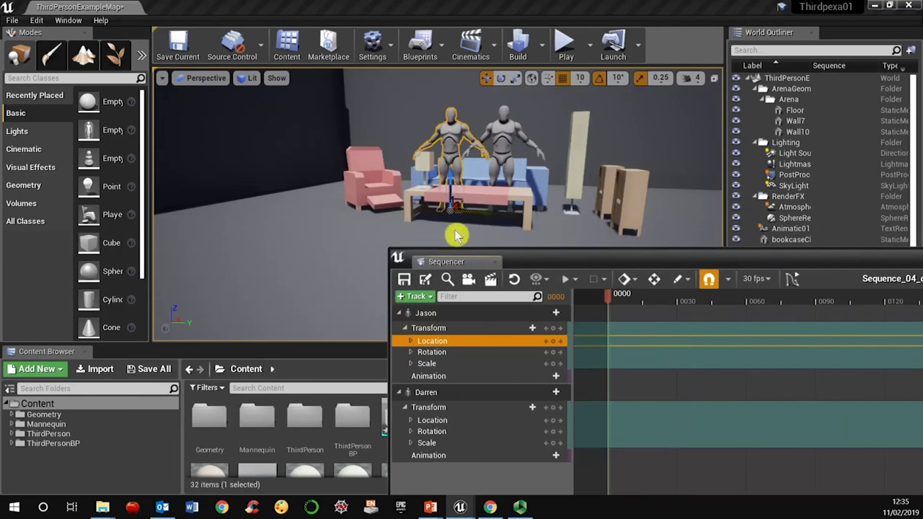
click(410, 341)
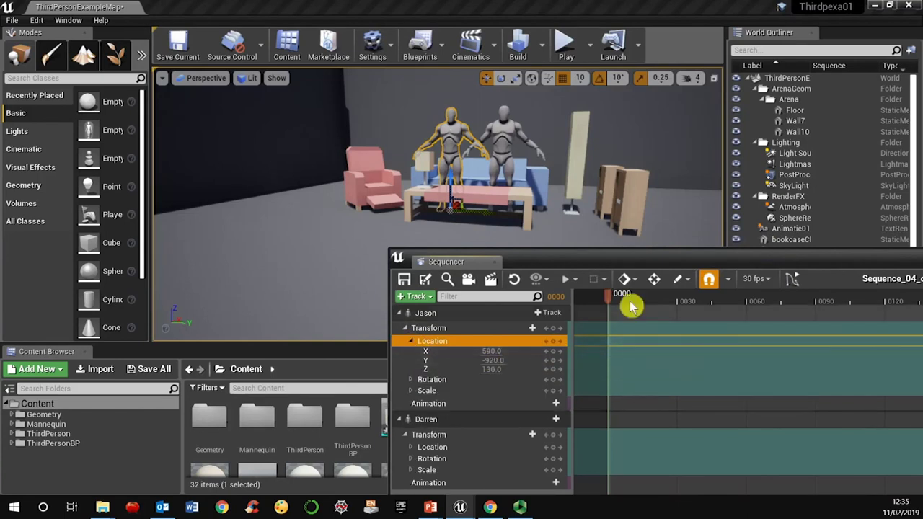
click(553, 351)
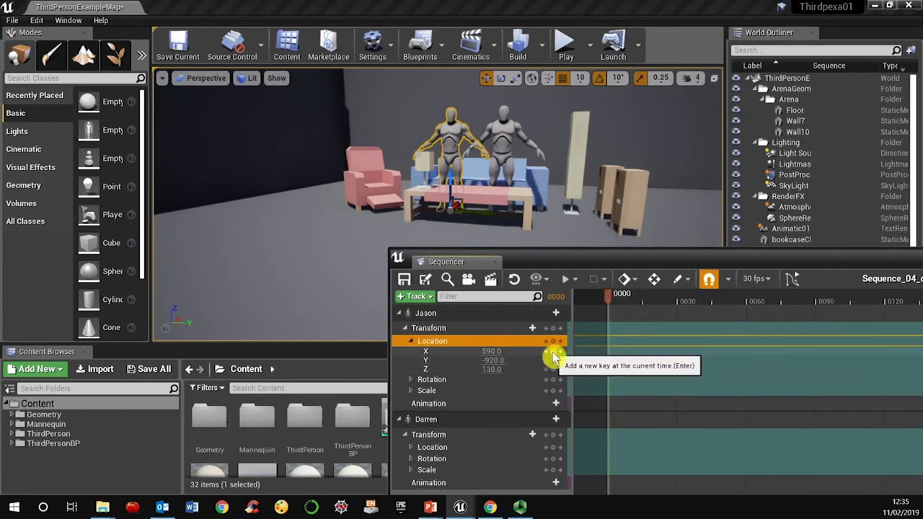
click(553, 359)
click(554, 369)
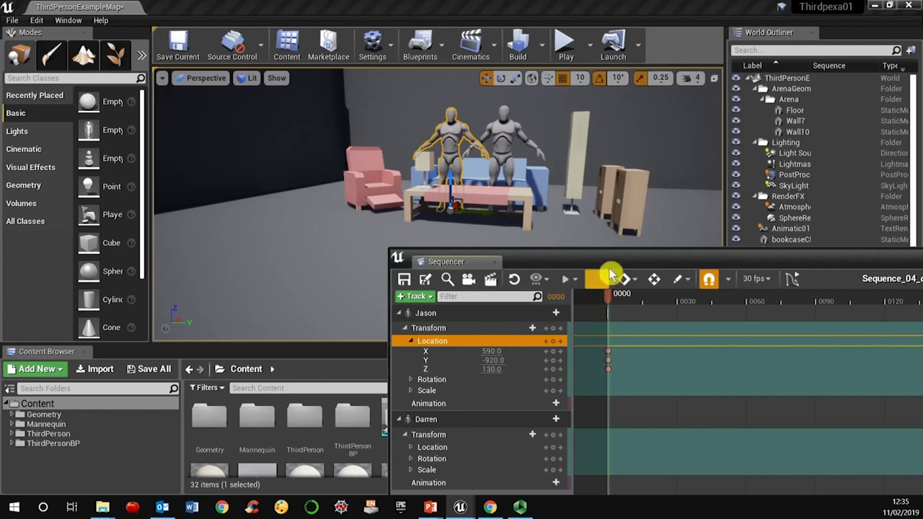
- Expand Darren's Location channel and add keys for X, Y and Z at frame 0
drag(616, 263, 664, 179)
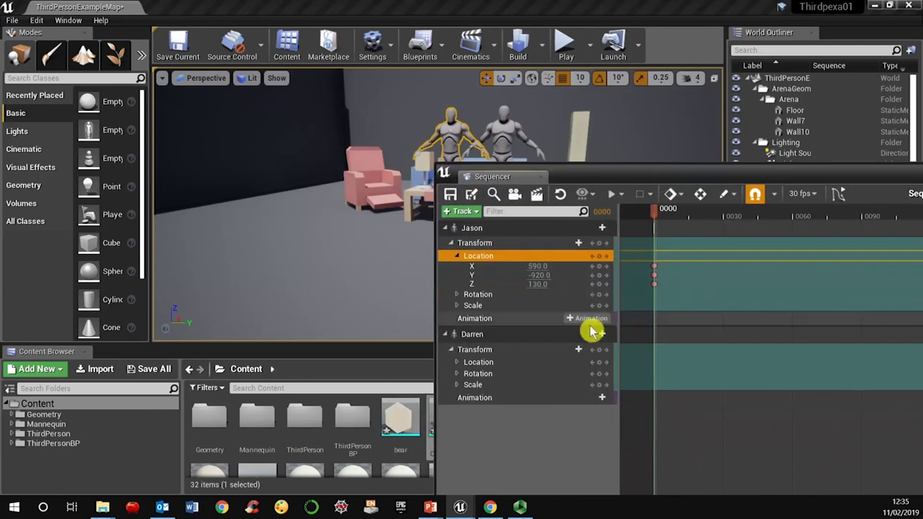
click(456, 362)
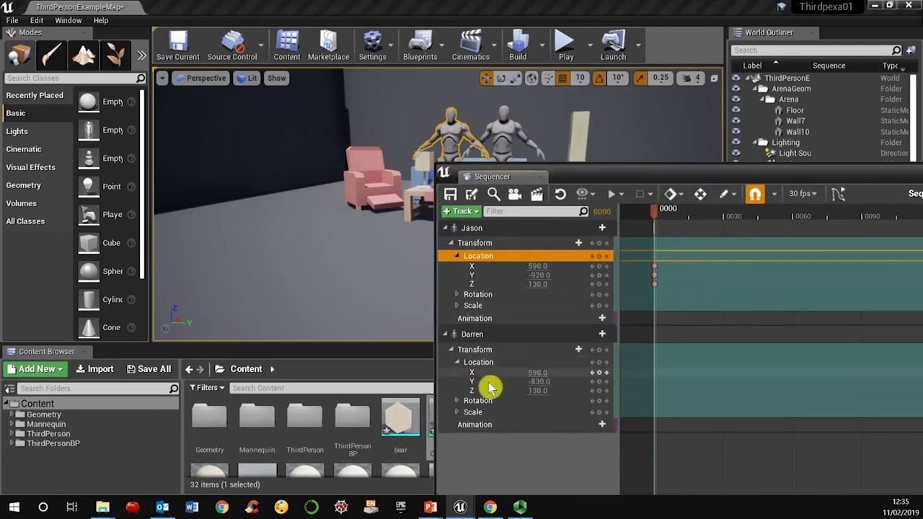
click(598, 373)
click(598, 390)
click(598, 381)
- Set the sequence's display rate to 25 fps (PAL/25) and move the playhead to about frame 50
drag(670, 176, 424, 199)
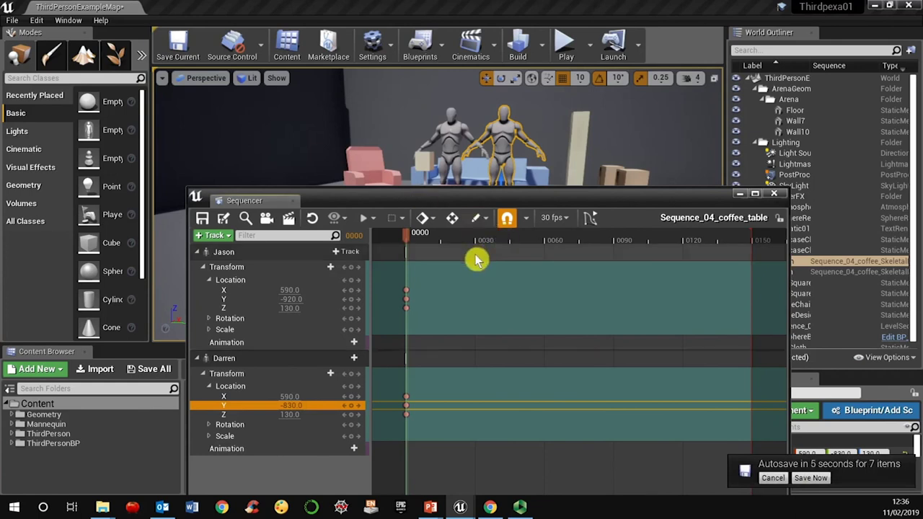
drag(528, 243, 577, 250)
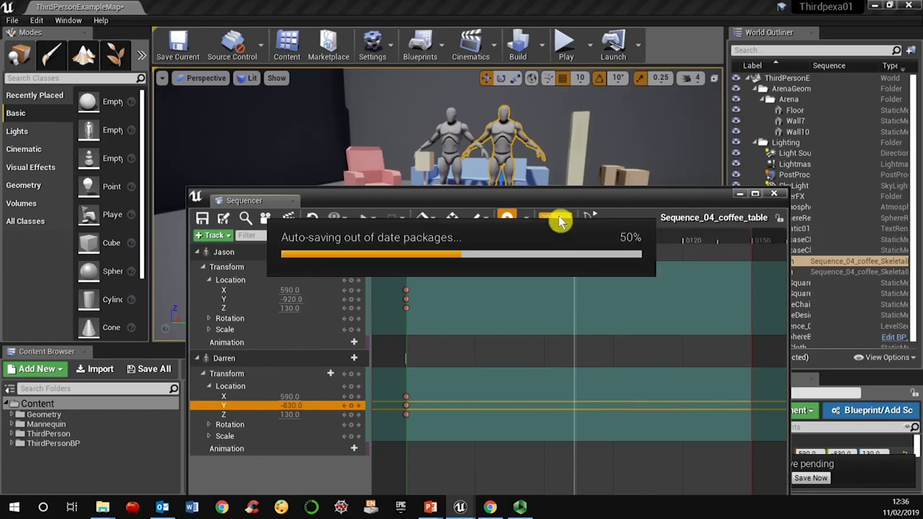
click(562, 220)
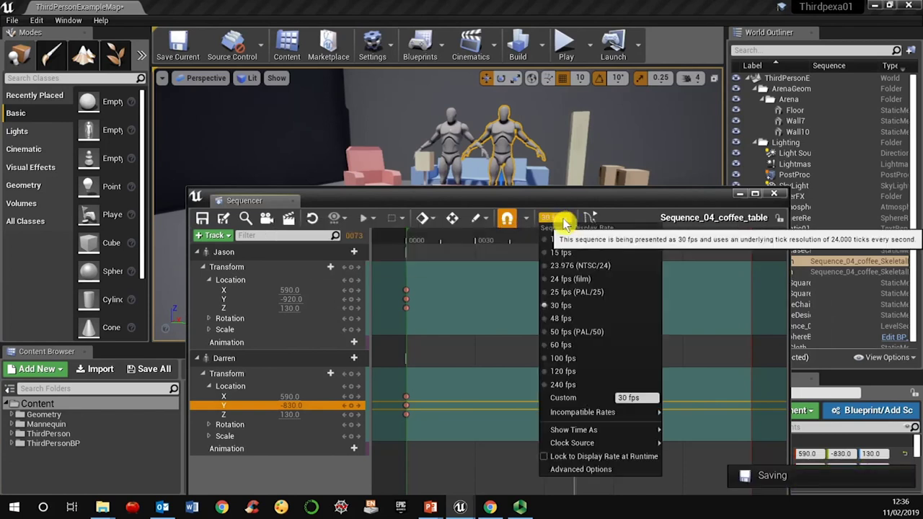
click(619, 291)
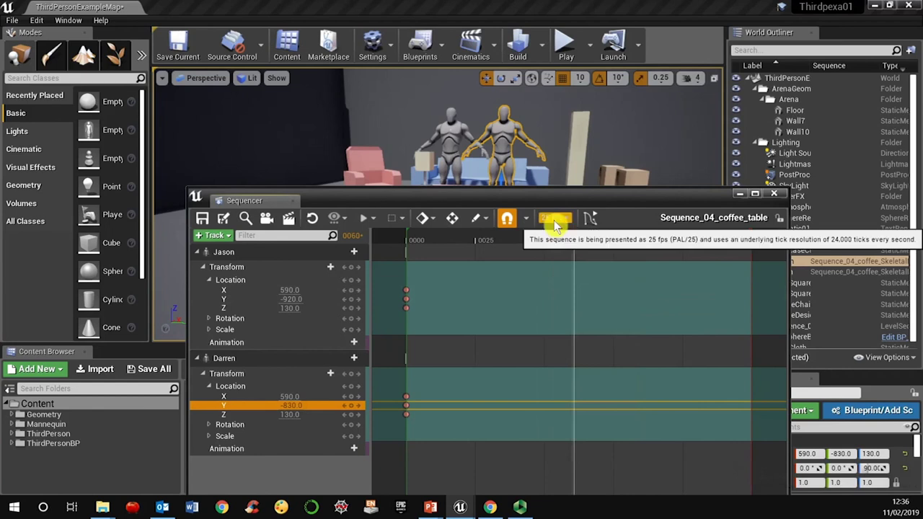
drag(576, 241, 548, 276)
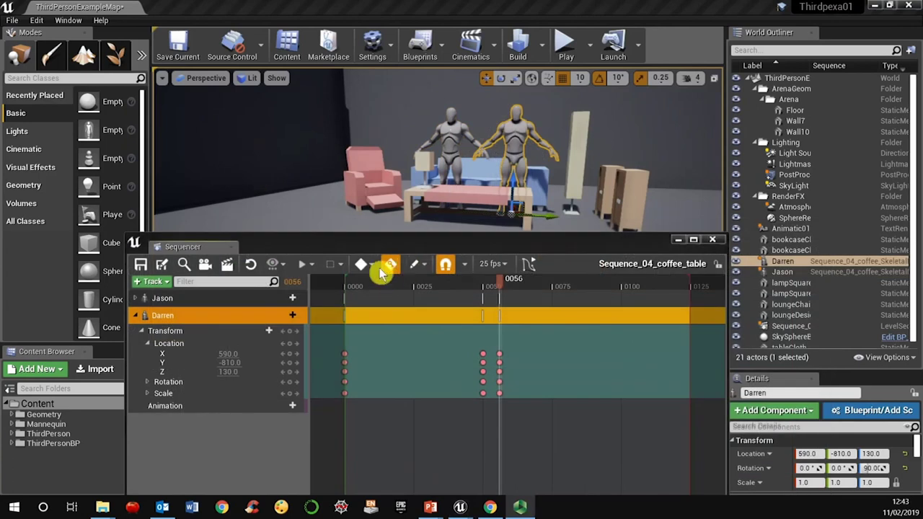
- Check the automatic keying setting and the Key All, Key Group and Key Changed options for the sequence
click(390, 268)
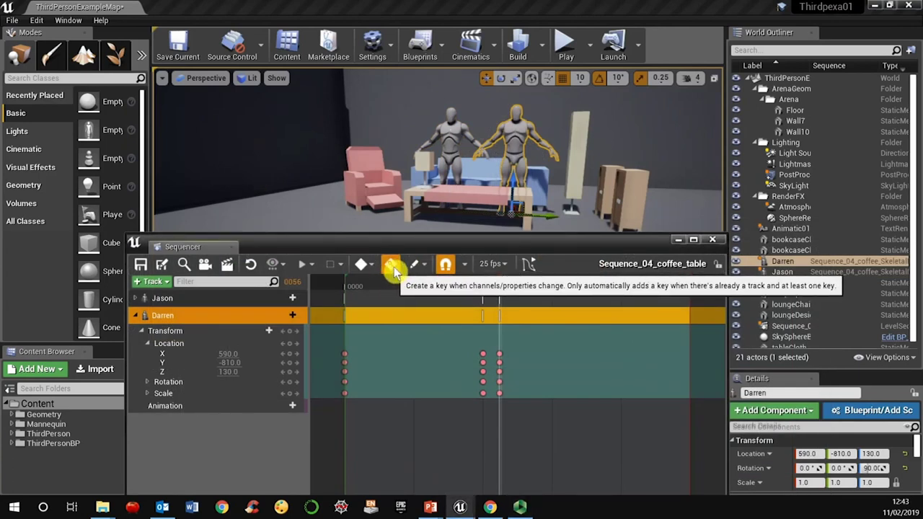
click(393, 270)
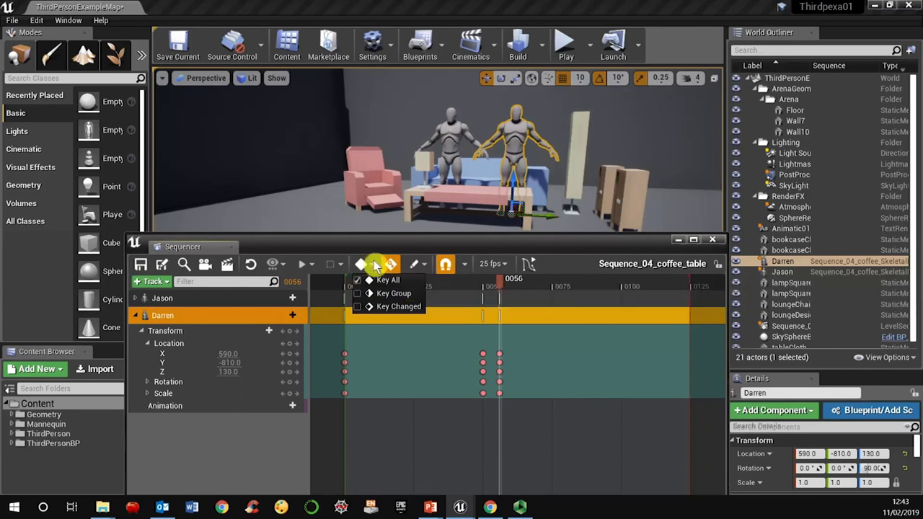
click(179, 315)
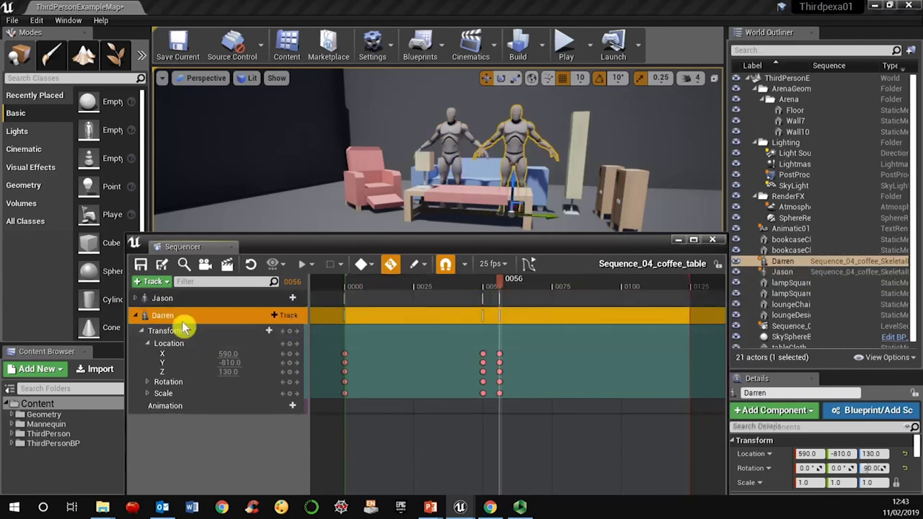
- Compare Darren's transform keys at frames 50 and 56, viewing their curves and scrubbing between them
click(284, 333)
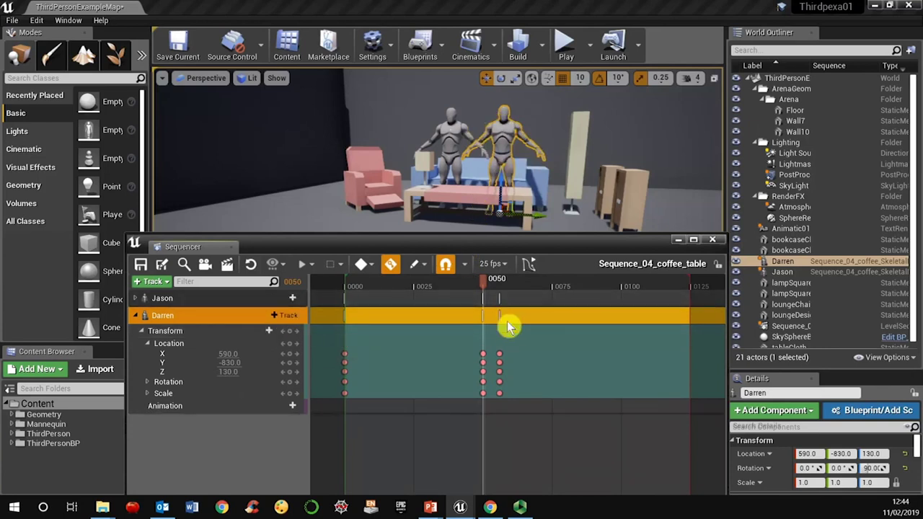
click(297, 332)
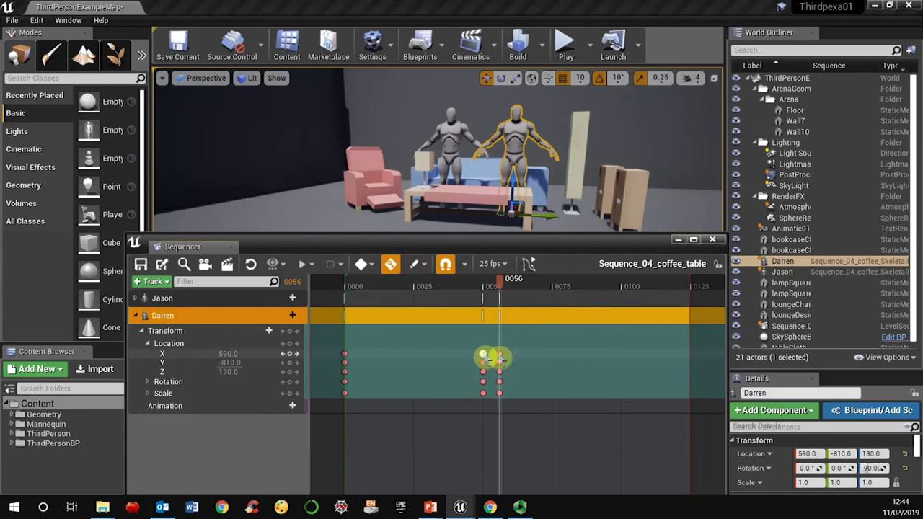
click(530, 266)
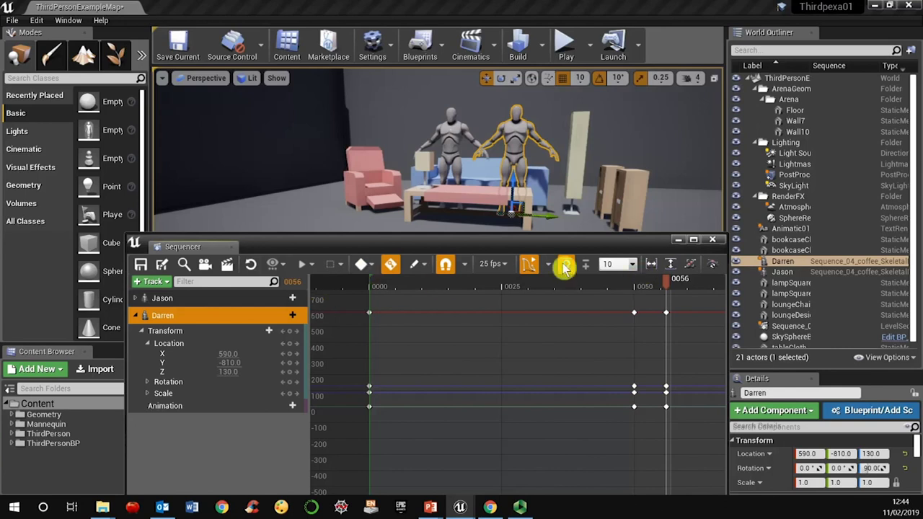
click(541, 268)
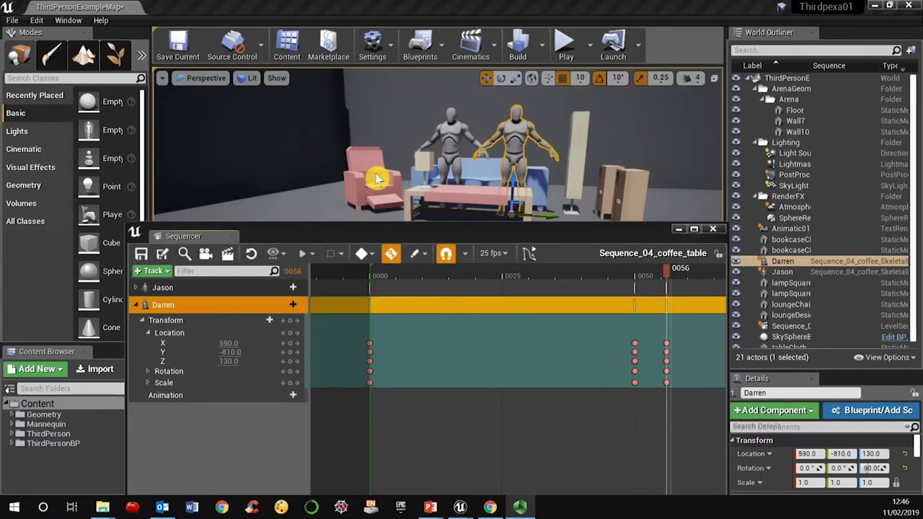
mouse_move(667, 276)
mouse_down()
mouse_move(618, 278)
mouse_move(676, 285)
mouse_up()
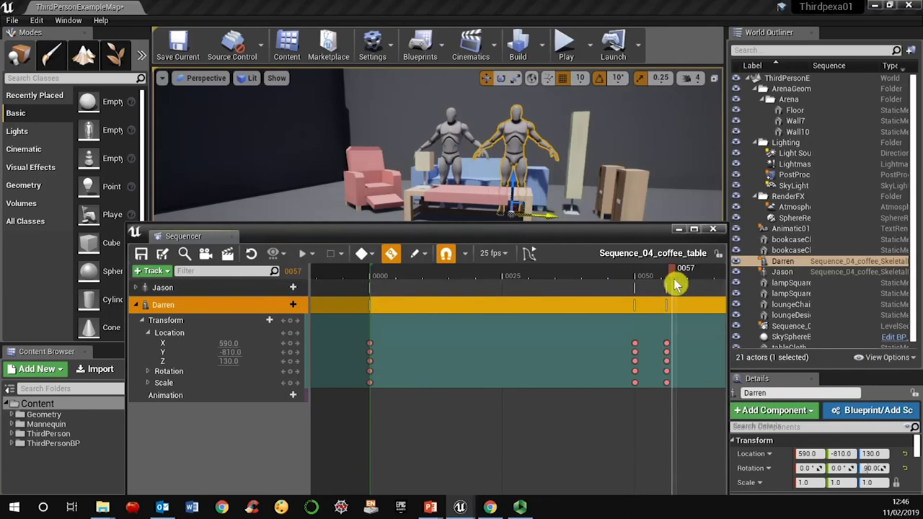
drag(675, 285, 638, 281)
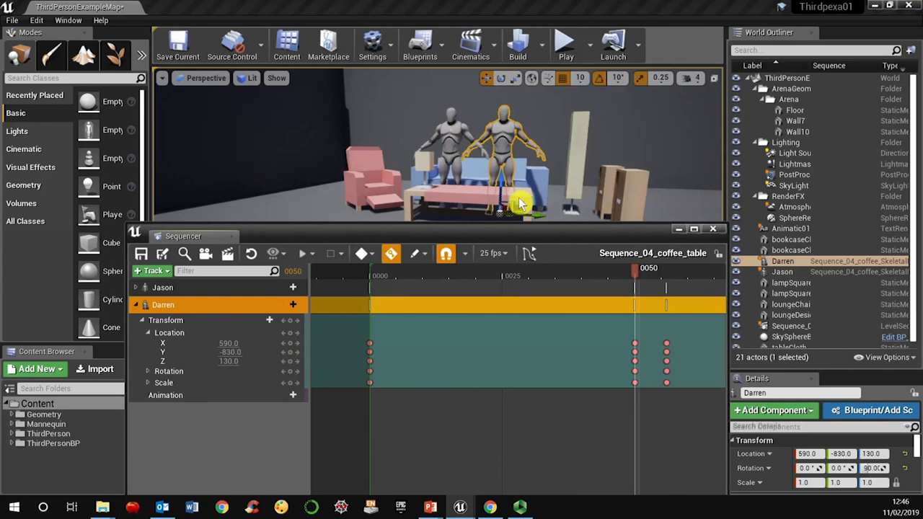
drag(636, 278, 666, 285)
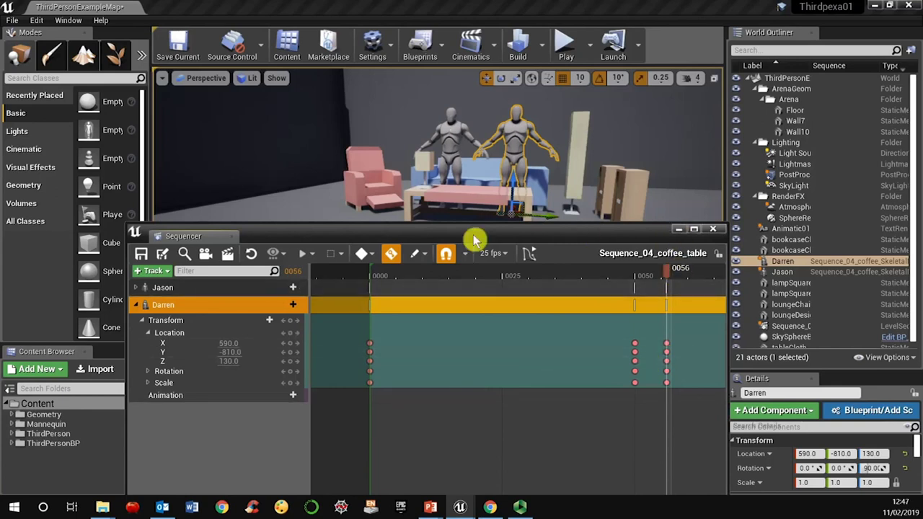
- Minimize the Sequencer window and open the Mannequin Animations folder to inspect the ThirdPerson_Jump asset
drag(467, 243, 614, 153)
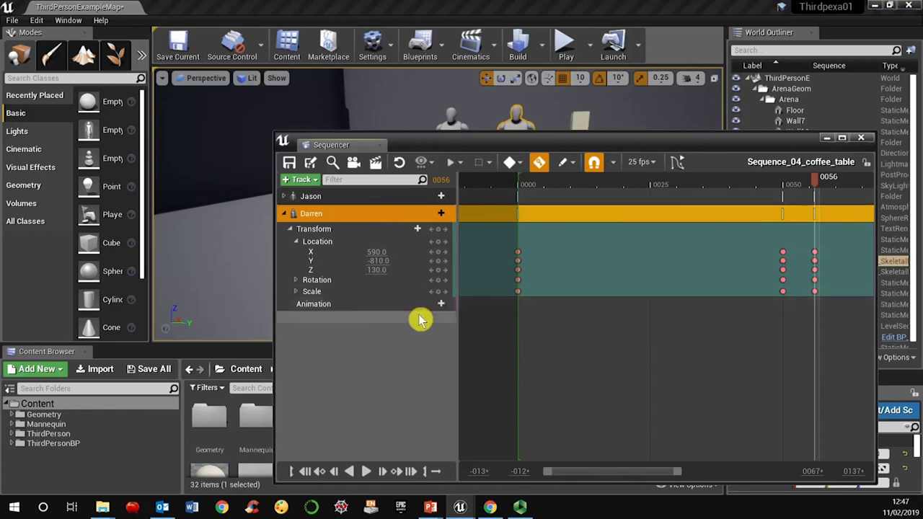
click(824, 139)
click(46, 425)
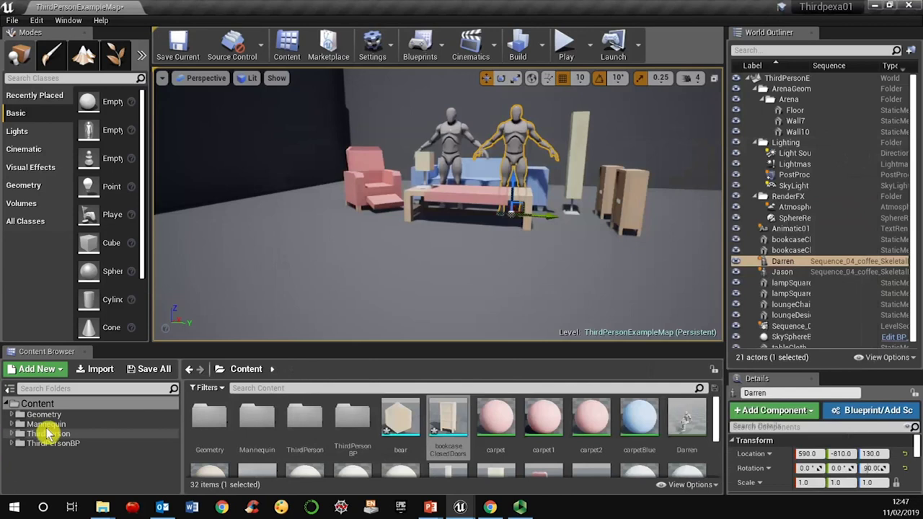
double_click(211, 422)
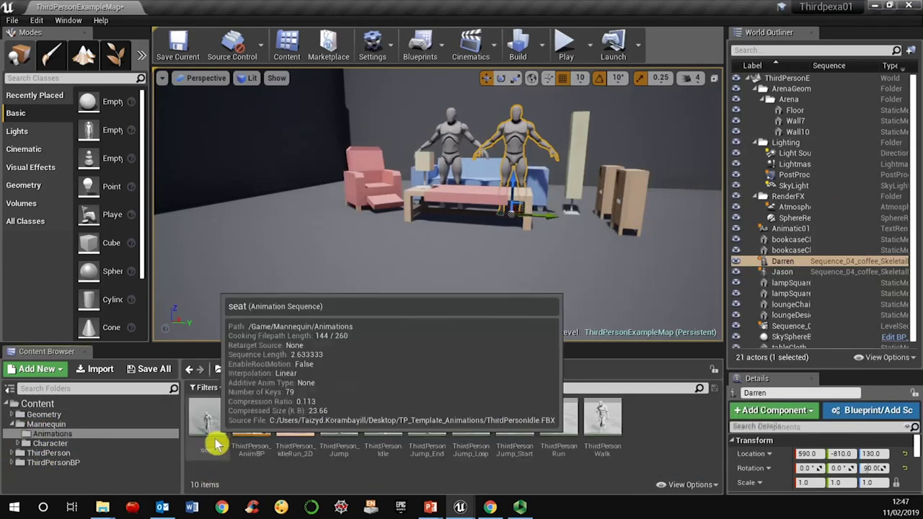
click(340, 424)
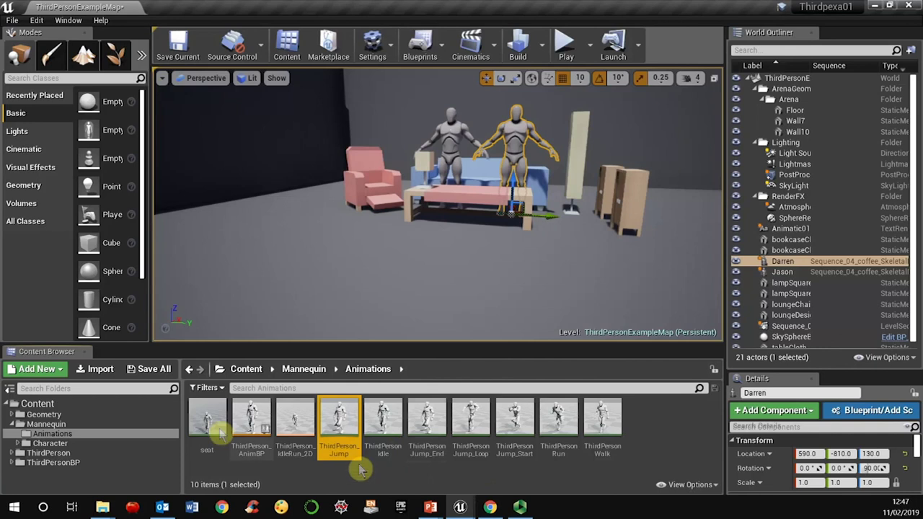
mouse_move(343, 433)
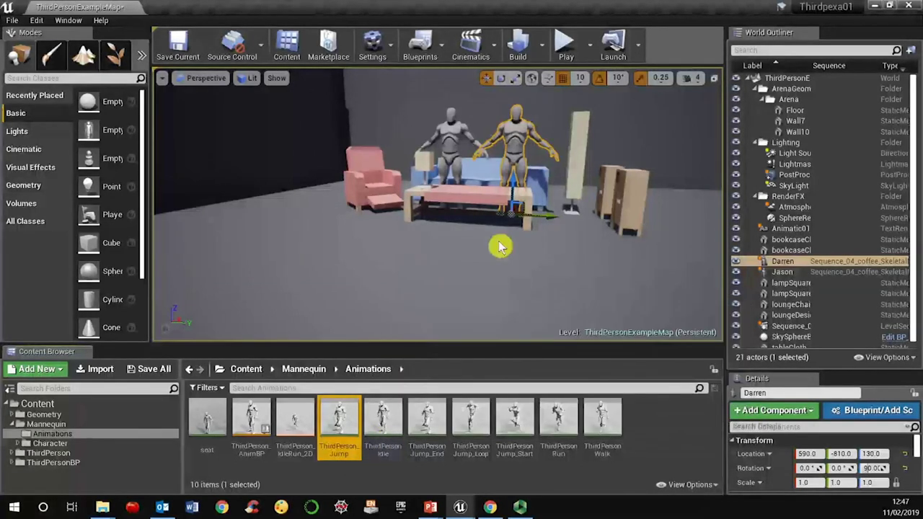
- Preview the ThirdPersonIdle animation in an enlarged, close-up viewport, pause its playback and close the editor
double_click(389, 419)
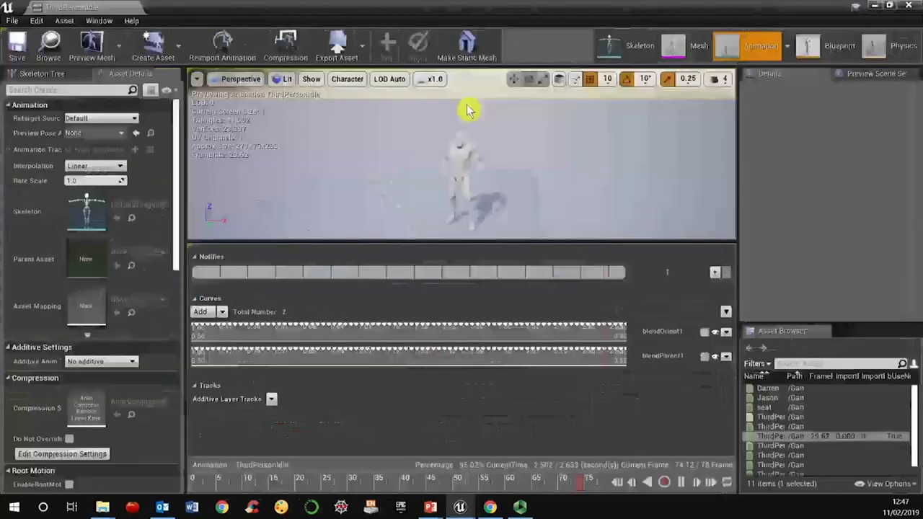
drag(480, 251, 495, 349)
scroll(492, 233, up, 5)
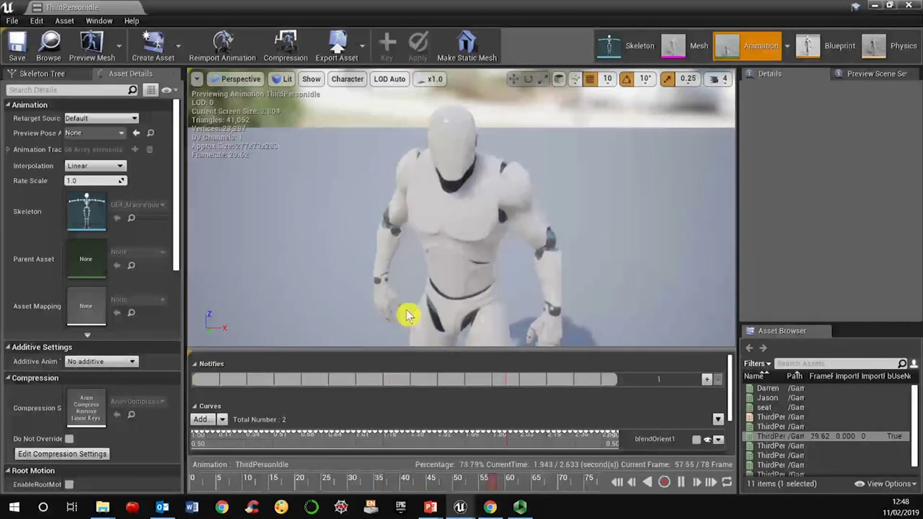
click(681, 481)
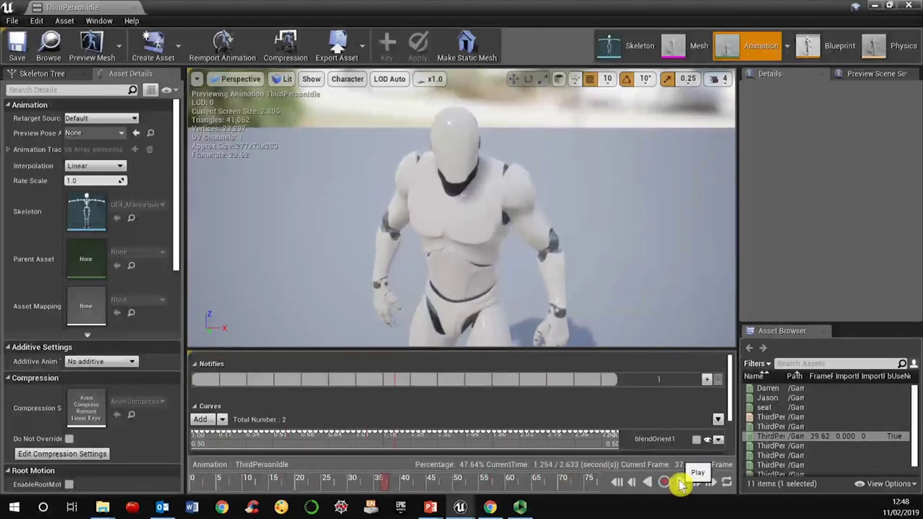
click(911, 3)
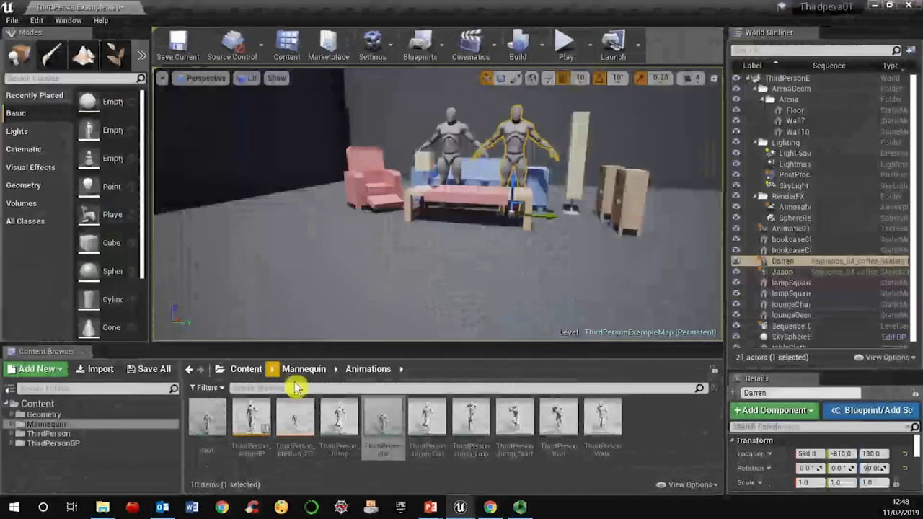
- Open the seat animation sequence from the Mannequin Animations folder for editing
mouse_move(402, 437)
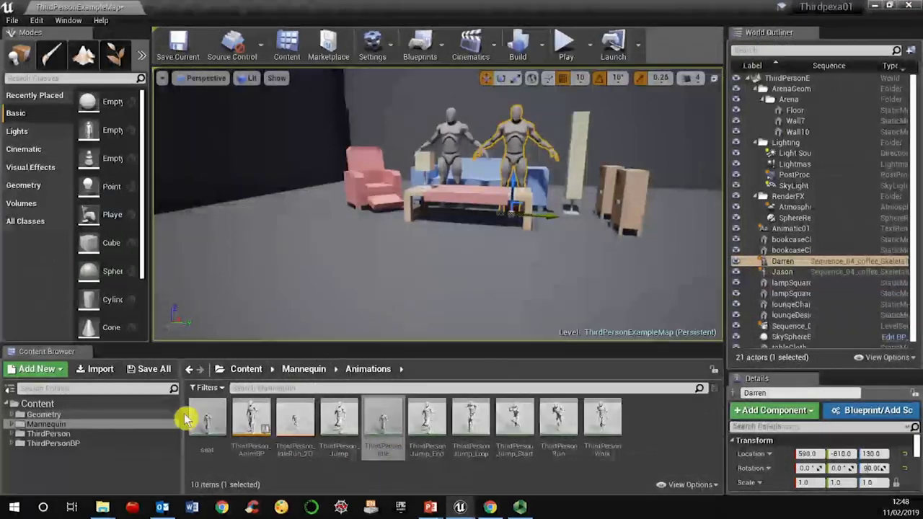
click(207, 422)
mouse_move(209, 415)
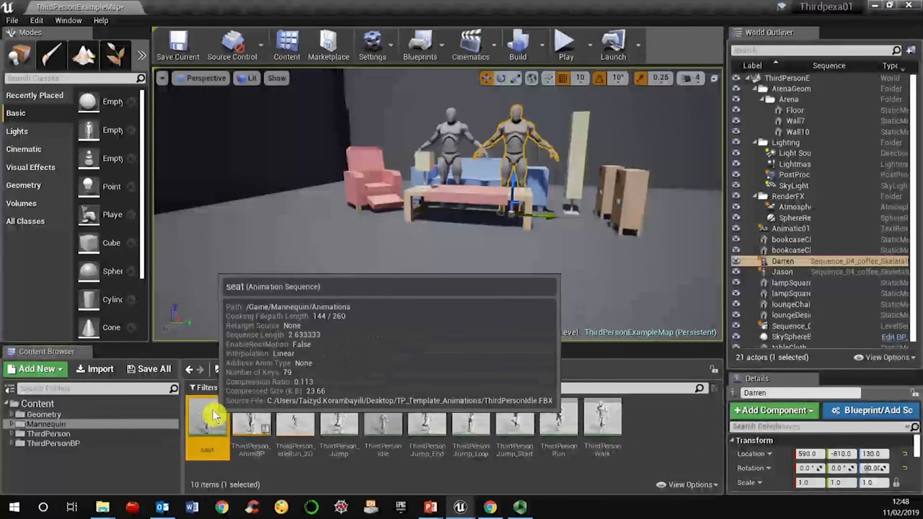
double_click(212, 410)
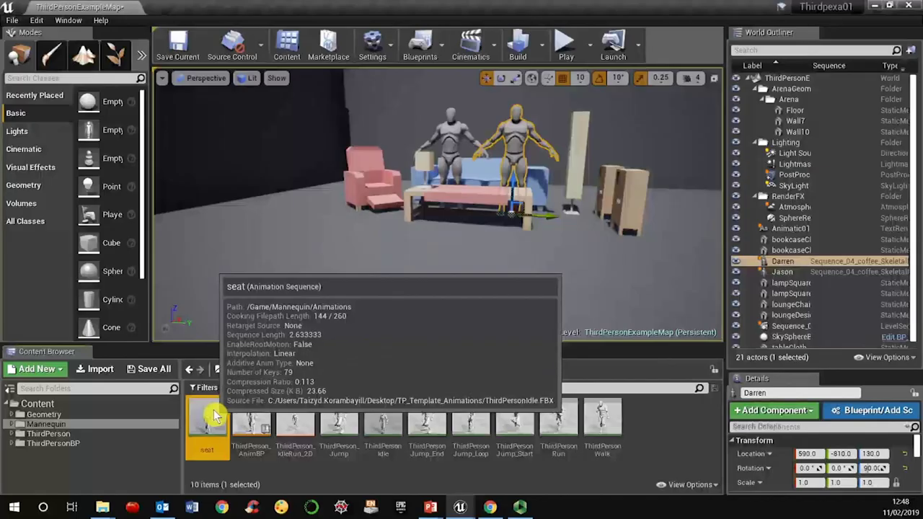
- Rotate the left upper arm by -70 degrees and key it, and rotate the left lower arm by 110 degrees at frame 25
drag(521, 130, 591, 511)
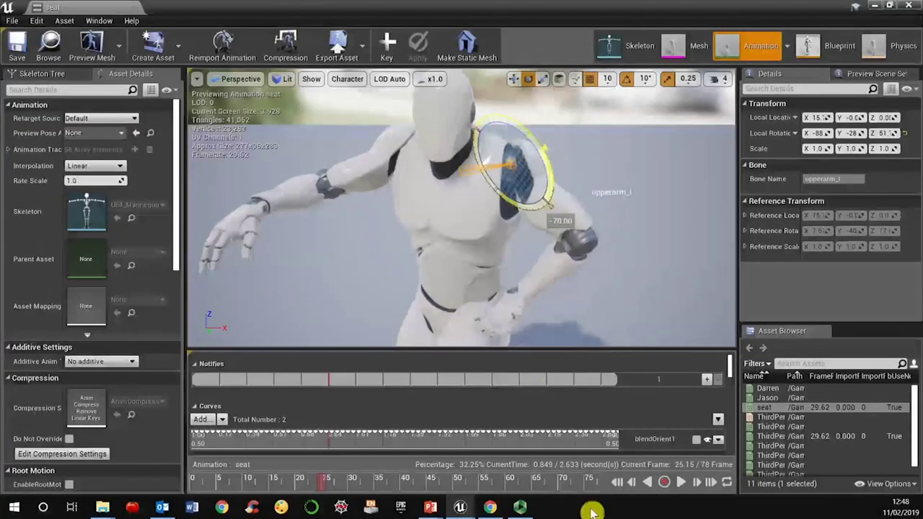
click(387, 45)
click(531, 283)
drag(616, 260, 606, 333)
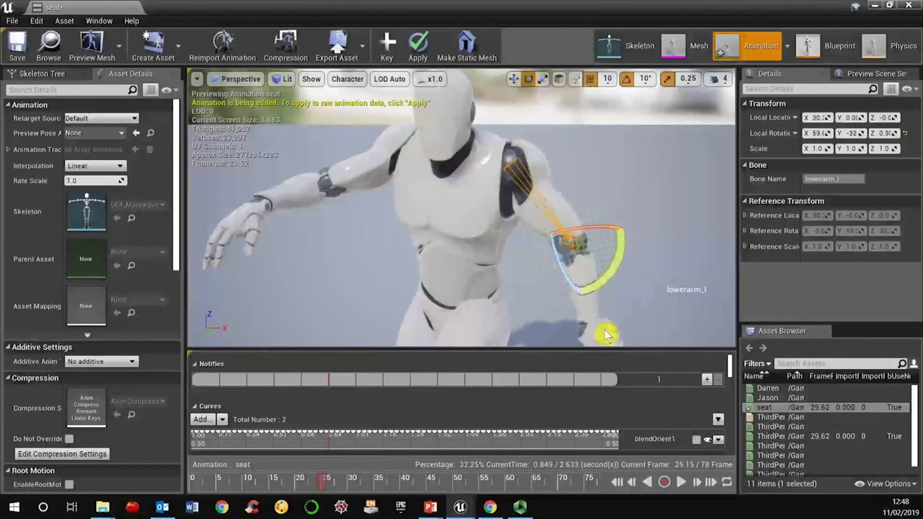
drag(597, 232, 412, 325)
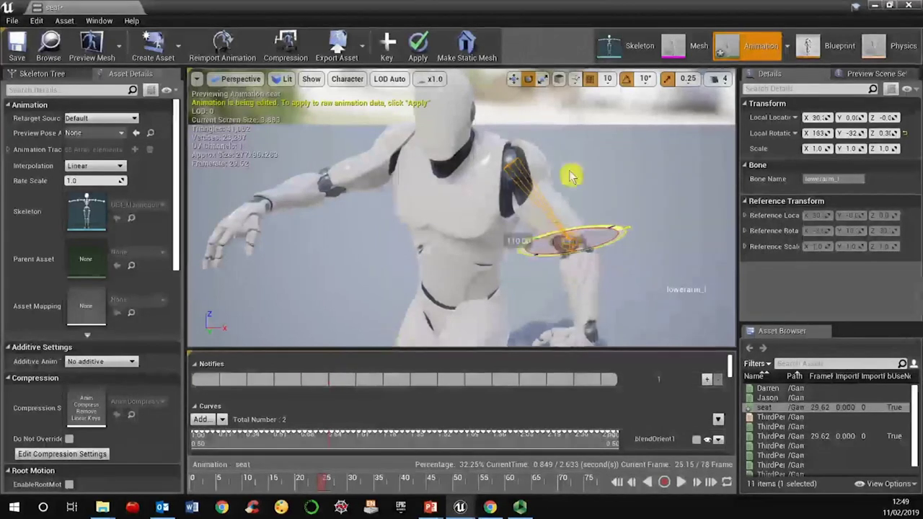
drag(570, 176, 570, 177)
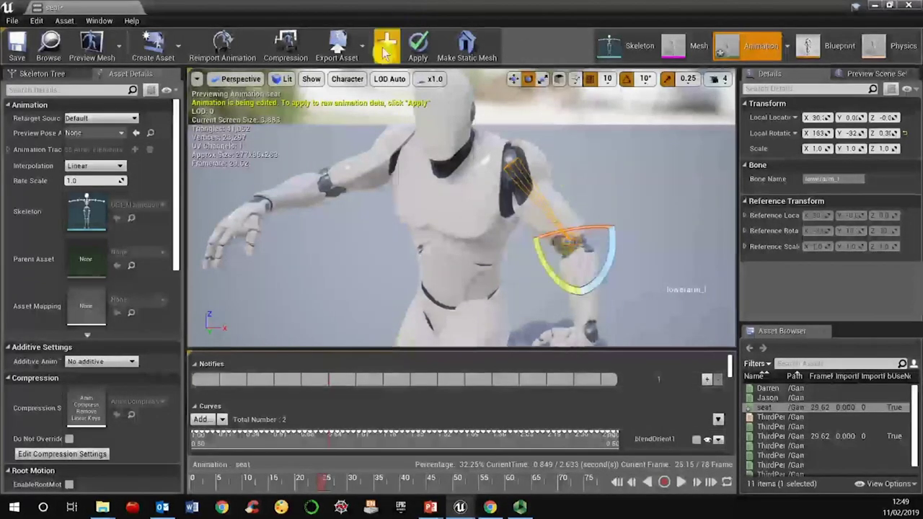
- Rotate the left hand inward so it rests near the lap, add a key for it and clear the bone selection
click(552, 340)
click(562, 342)
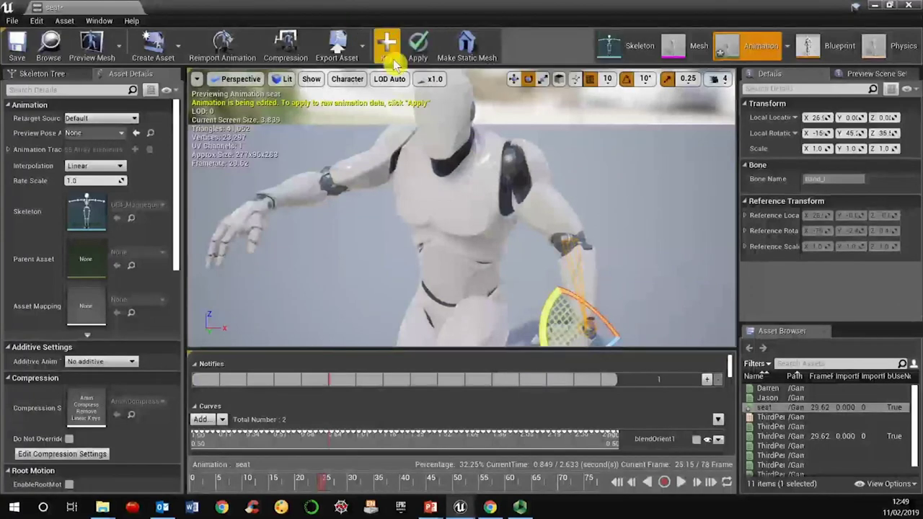
drag(614, 293, 628, 337)
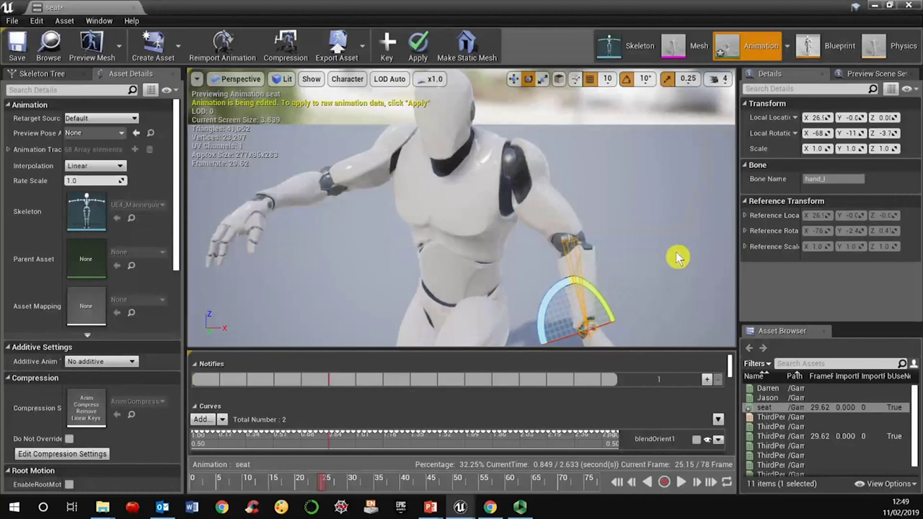
click(645, 278)
drag(645, 278, 663, 332)
click(486, 267)
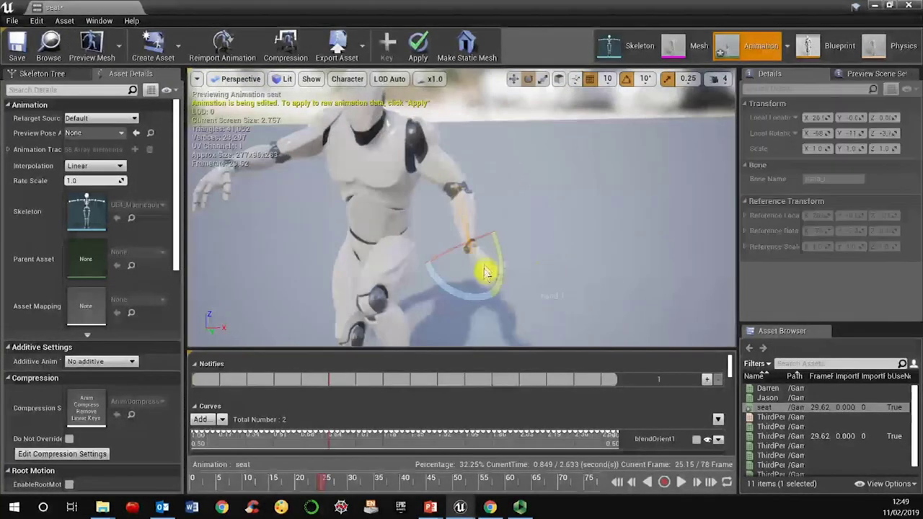
drag(424, 272, 587, 199)
click(388, 45)
click(381, 323)
click(490, 342)
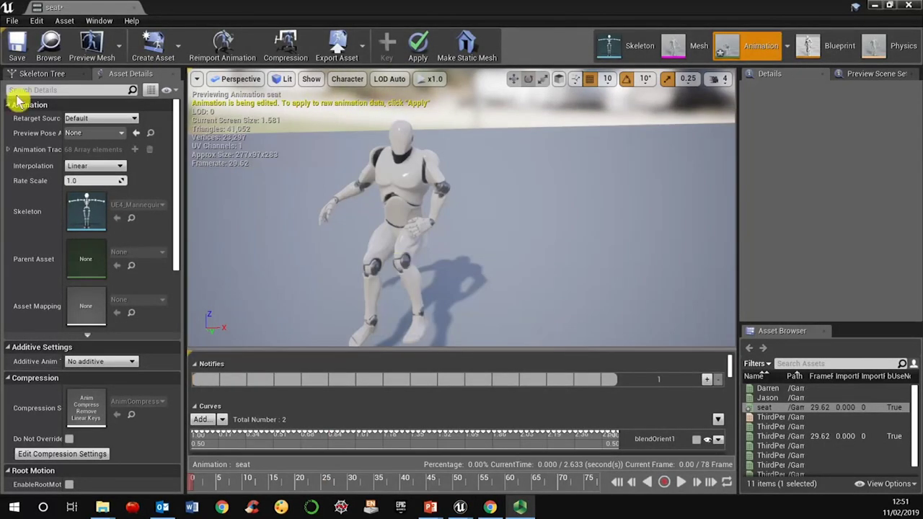
- Review the mannequin's full bone hierarchy from the arms down to the IK bones, and save the seat animation
click(40, 73)
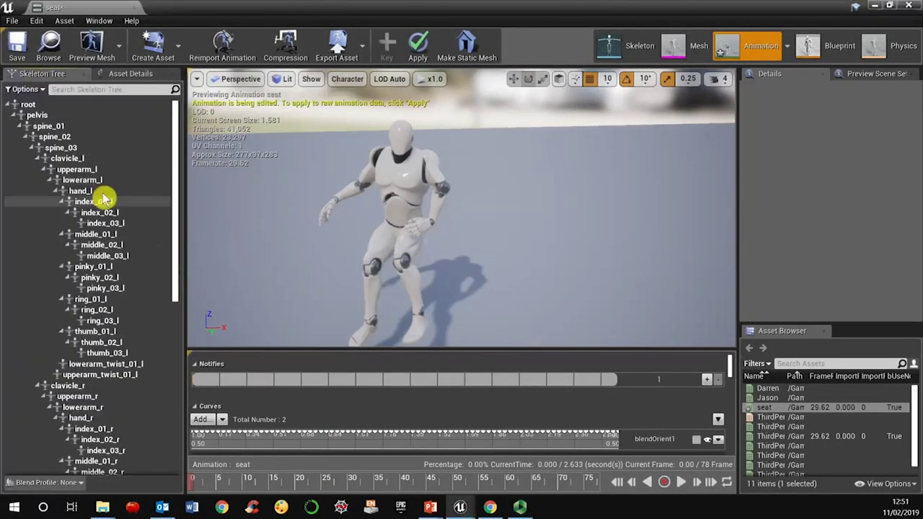
drag(179, 129, 207, 363)
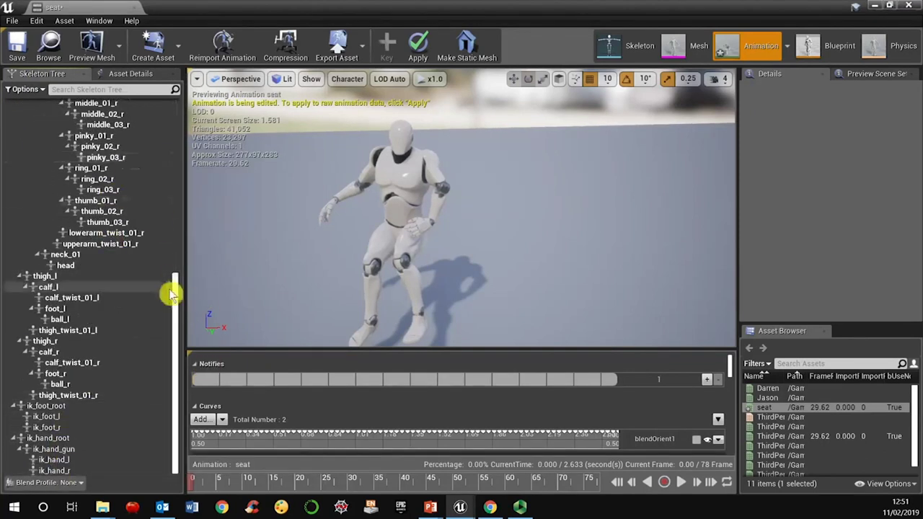
drag(177, 301, 175, 113)
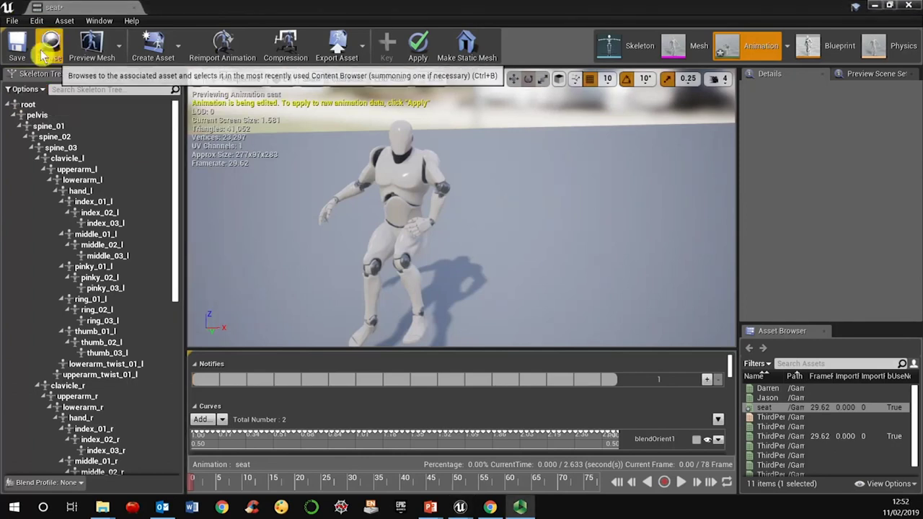
click(16, 44)
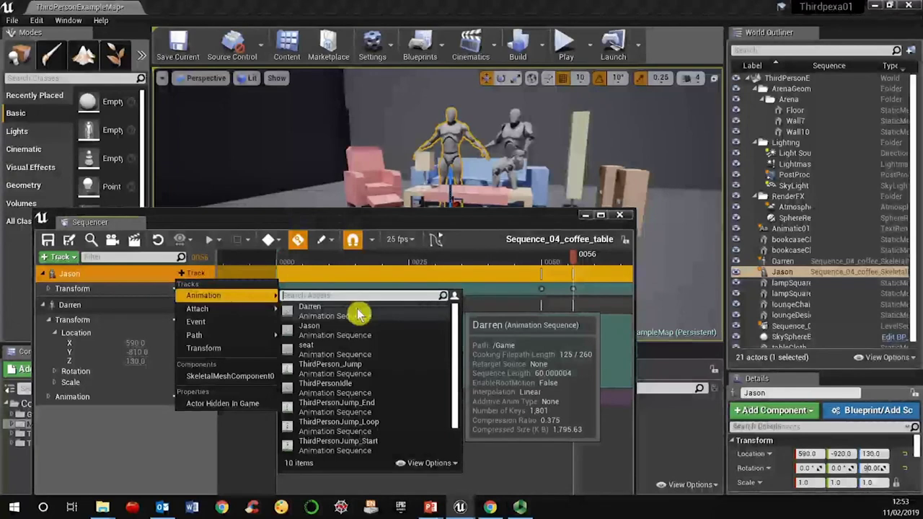
- Add the Jason animation sequence to the Jason track at frame 56 and check both seated mannequins at frame 57
click(357, 333)
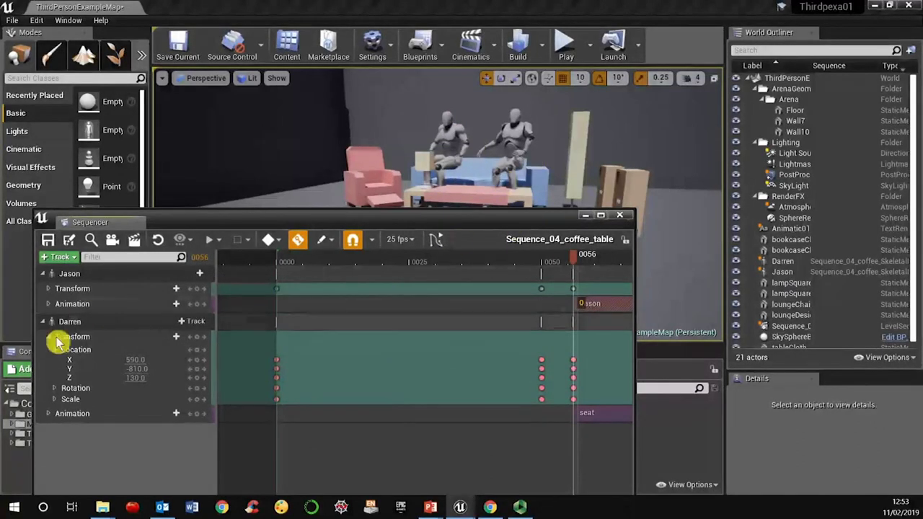
click(108, 278)
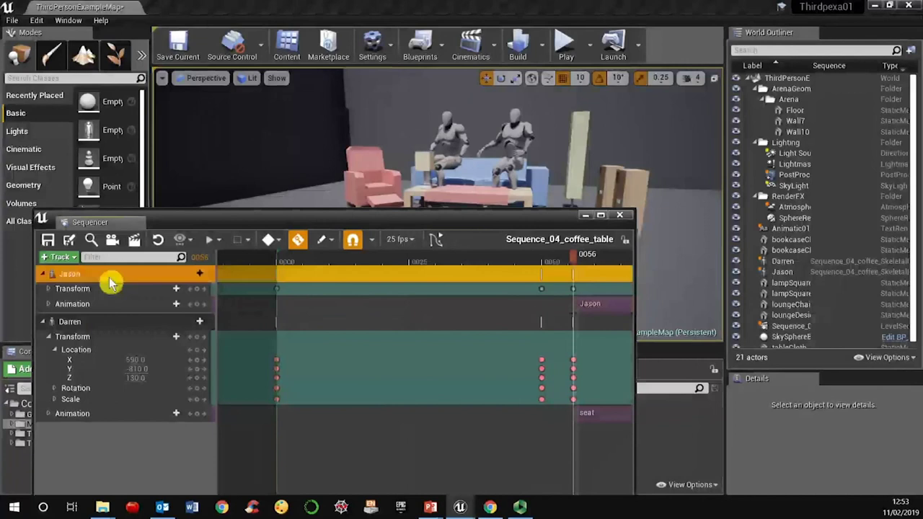
click(112, 322)
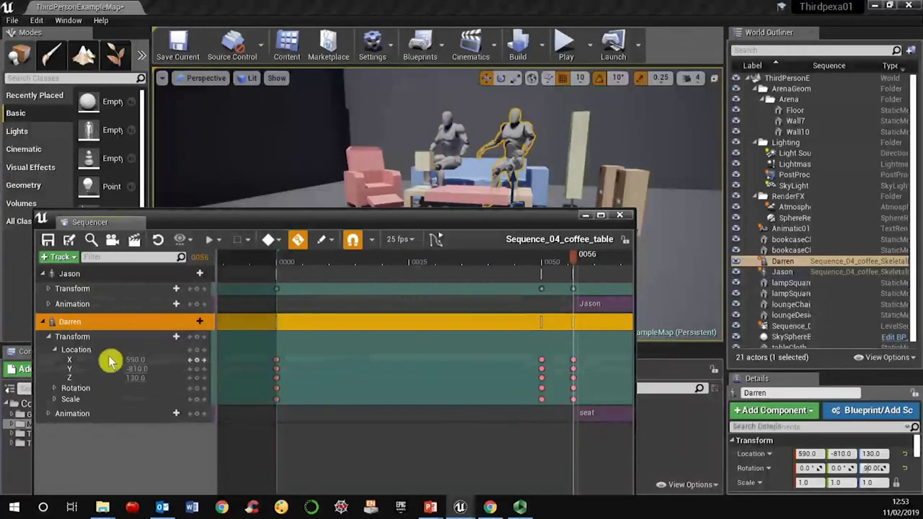
drag(577, 257, 583, 290)
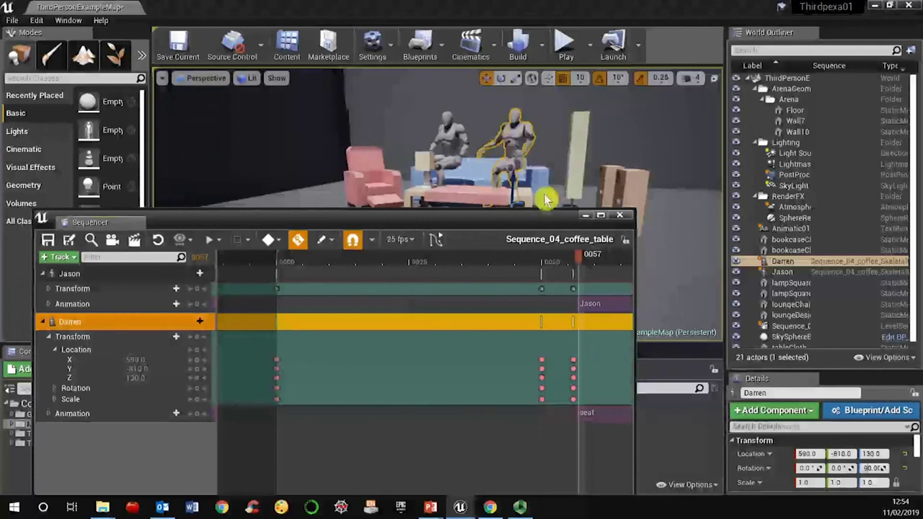
mouse_move(579, 264)
mouse_down()
mouse_move(541, 274)
mouse_move(579, 269)
mouse_up()
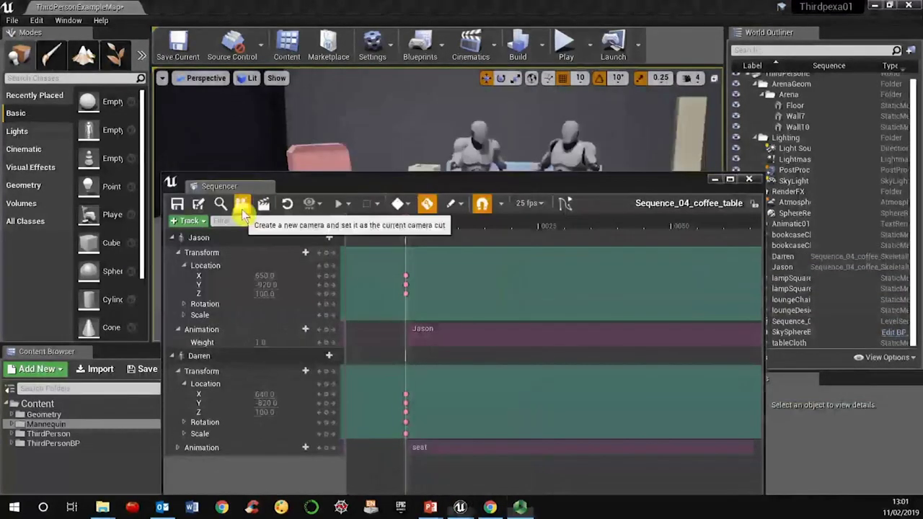
- Create a new cine camera as the current camera cut and look at its CameraComponent and Spawned tracks
click(241, 204)
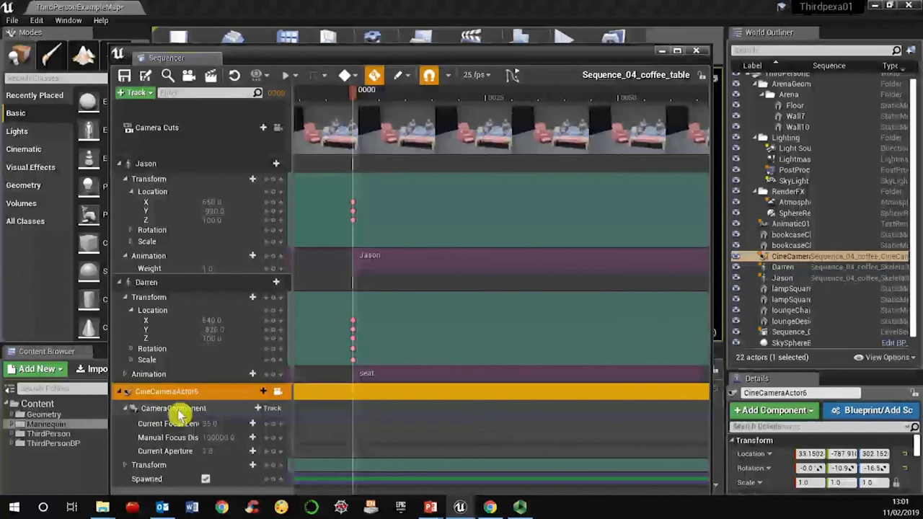
click(199, 408)
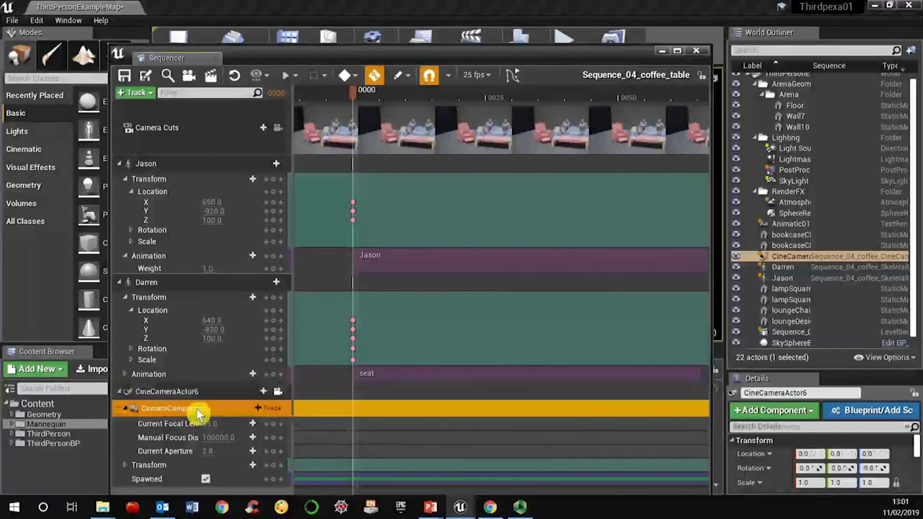
click(180, 480)
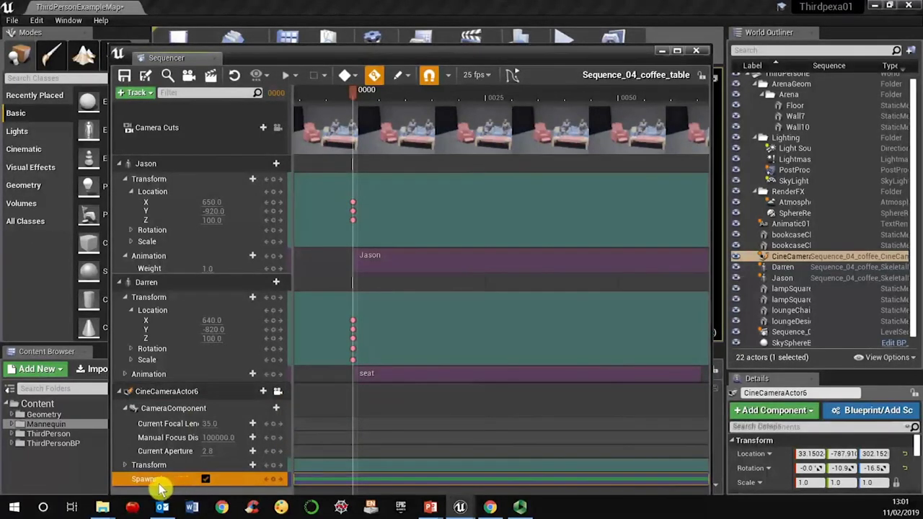
- Move the Sequencer window clear of the viewport, select the Camera Cuts track and scrub to frame -001
drag(274, 61, 262, 291)
click(213, 384)
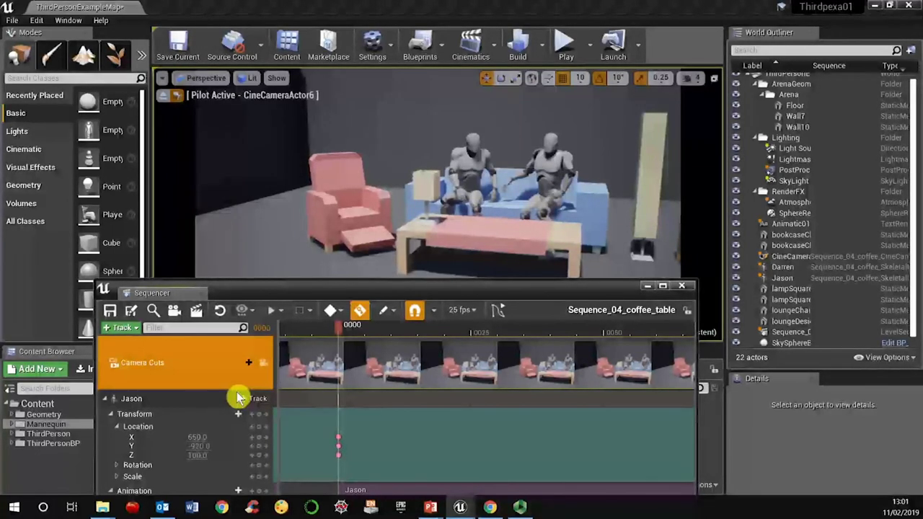
drag(323, 295, 286, 362)
mouse_move(305, 400)
mouse_down()
mouse_move(449, 425)
mouse_move(651, 437)
mouse_move(406, 435)
mouse_move(193, 401)
mouse_move(299, 413)
mouse_up()
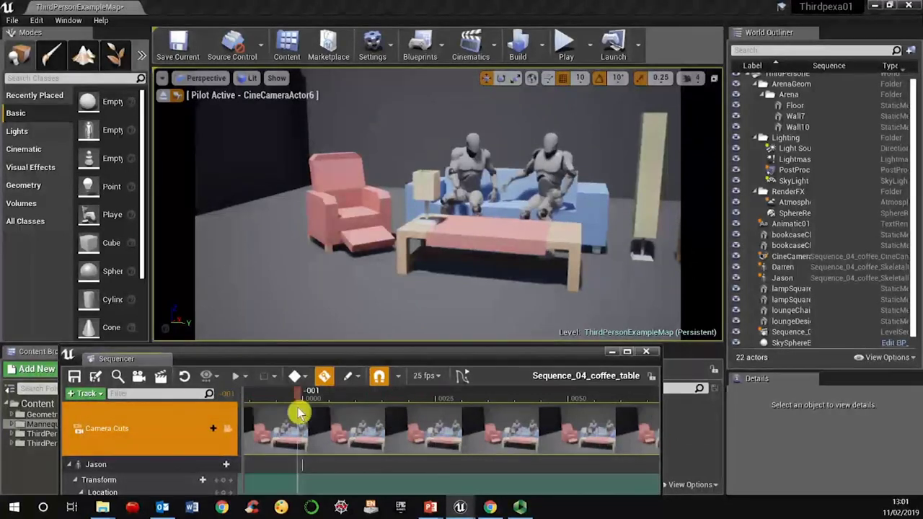
- Reposition and narrow the Sequencer window so the camera's tracks and the viewport show side by side, and select its CameraComponent
drag(281, 361, 290, 125)
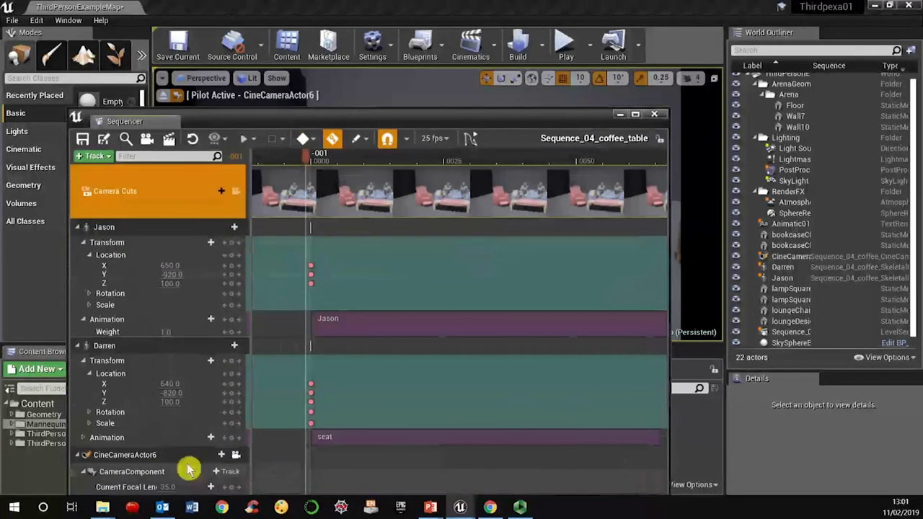
click(127, 456)
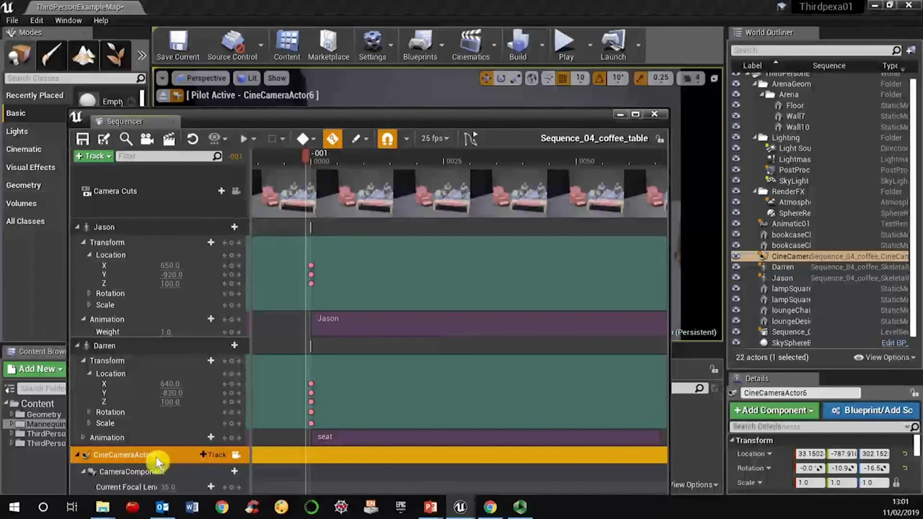
drag(265, 123, 237, 35)
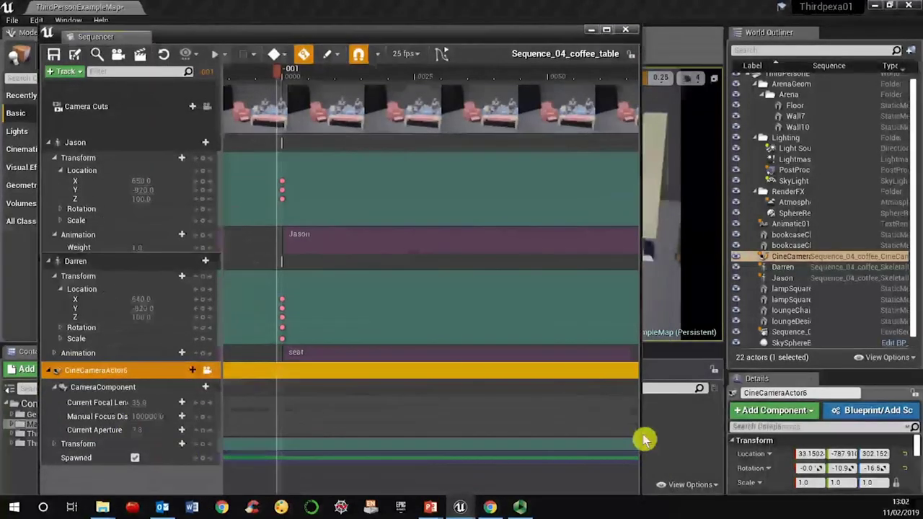
drag(640, 443, 346, 418)
click(72, 389)
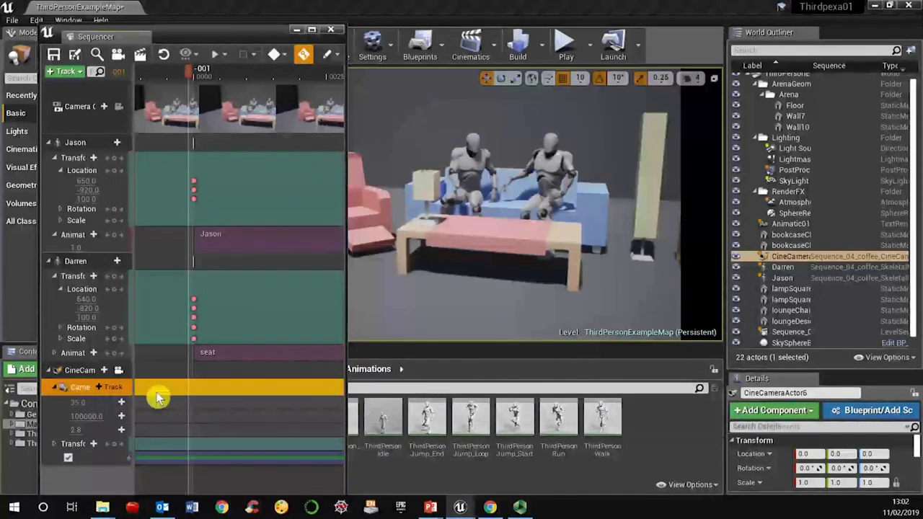
- Select CineCameraActor6 and dolly it back, then in closer to the coffee table and the seated mannequins
click(800, 256)
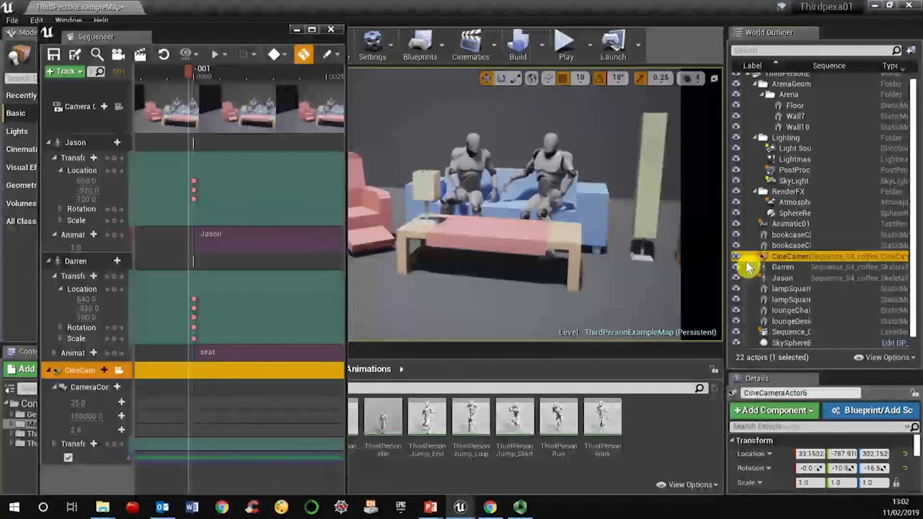
scroll(566, 211, down, 5)
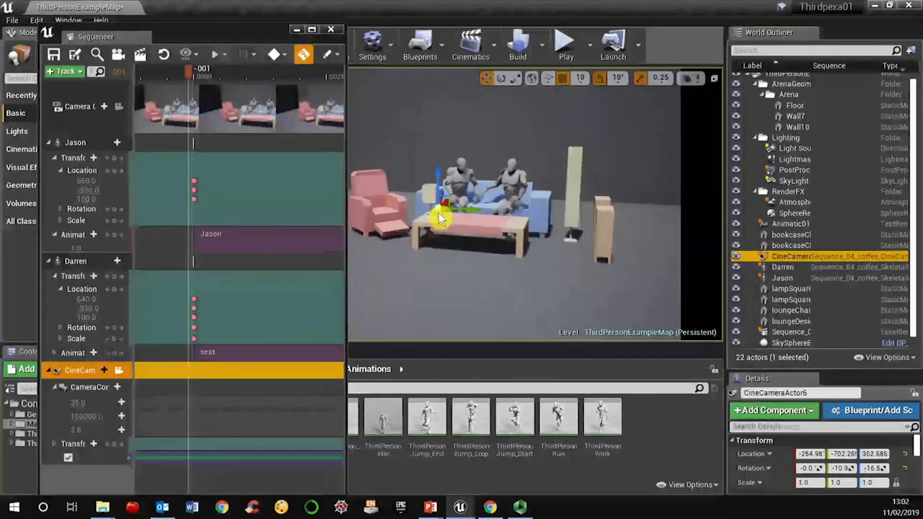
scroll(444, 218, up, 6)
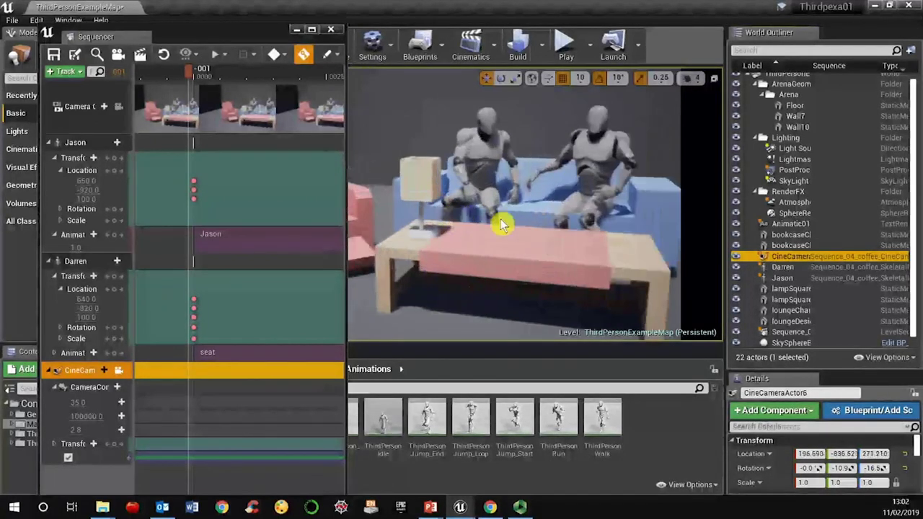
- Select the Darren mannequin to compare it with the camera, then reselect CineCameraActor6
click(571, 228)
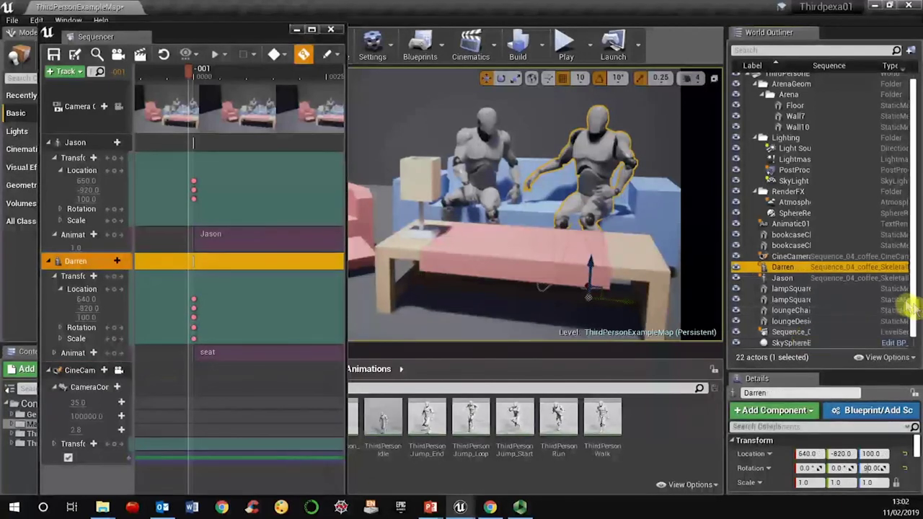
scroll(912, 309, down, 1)
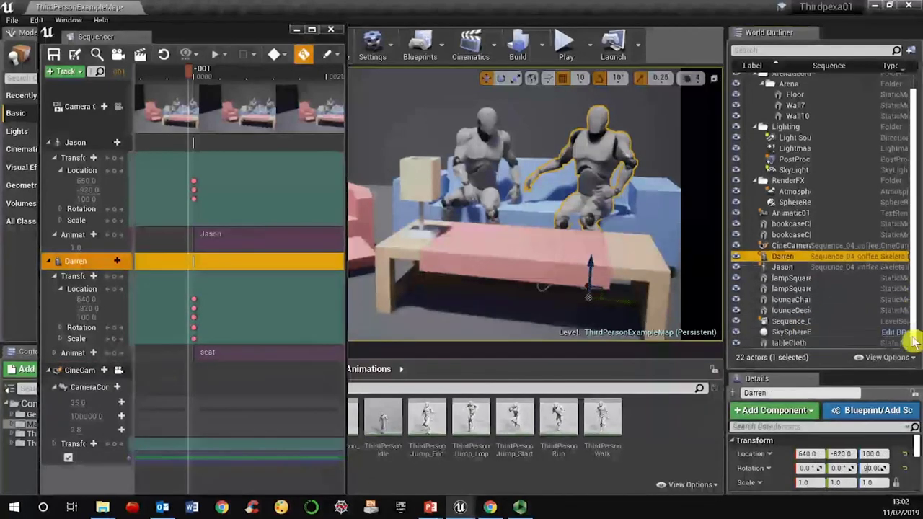
right_click(78, 372)
click(72, 372)
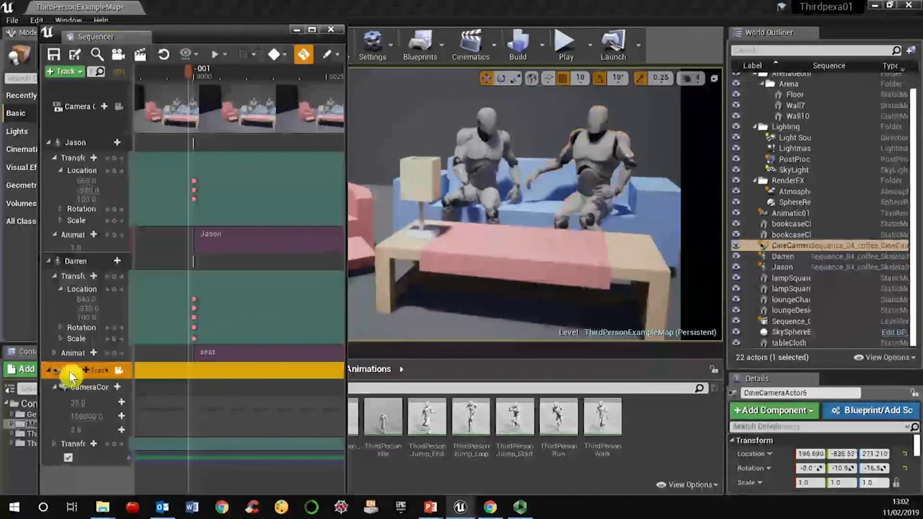
click(814, 246)
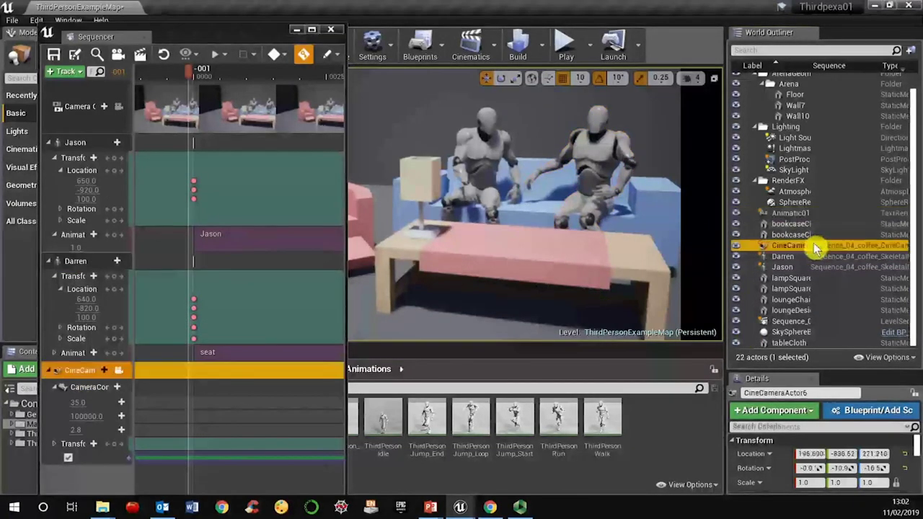
- Reframe the piloted CineCameraActor6 in a wider shot of the sofa, coffee table, floor lamp and bookcases
double_click(813, 245)
key(Escape)
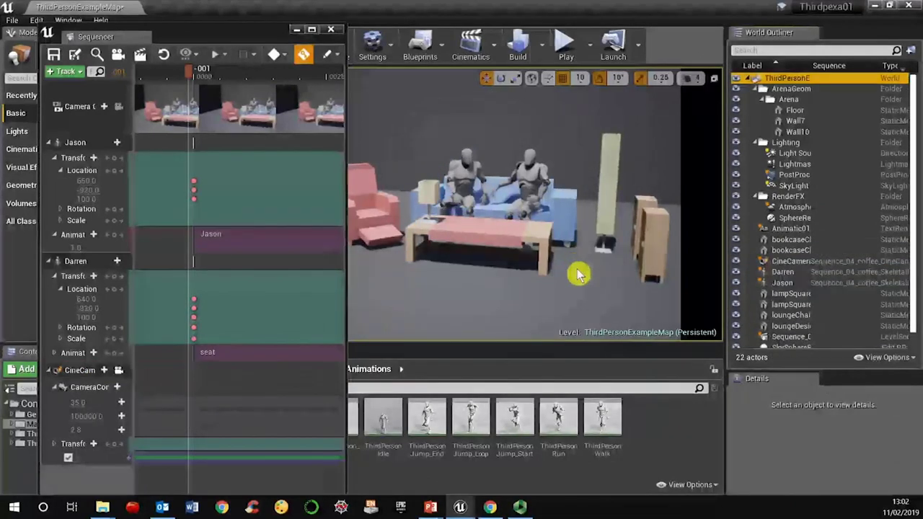
click(569, 282)
key(f)
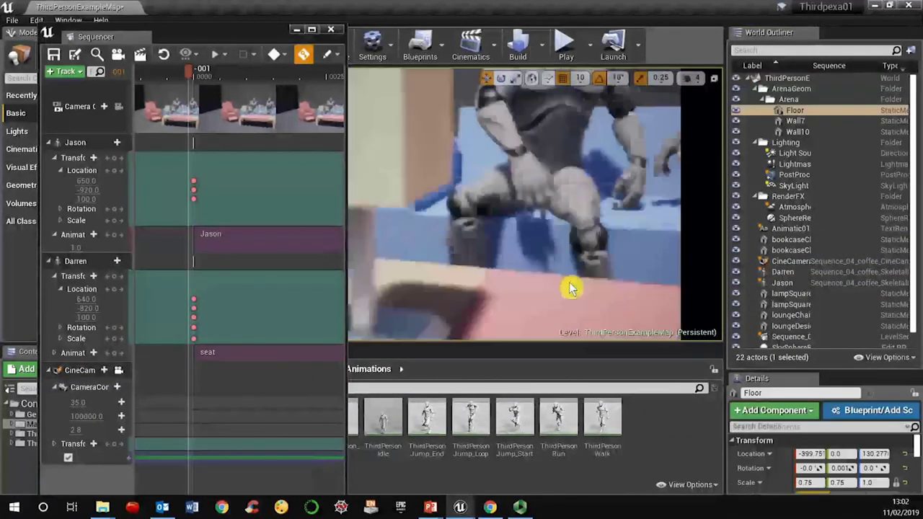
drag(570, 287, 570, 288)
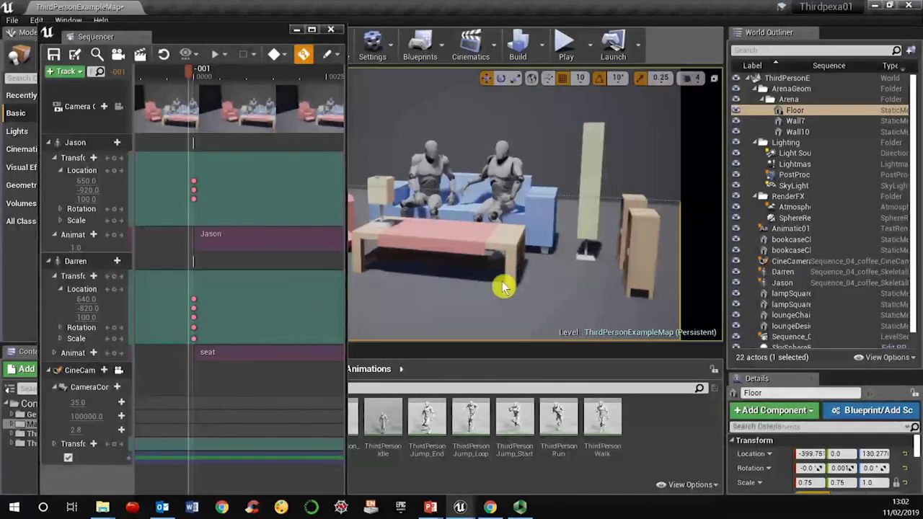
- Select CineCameraActor6 in the Sequencer, scrub to frame 0005 and select the camera's CameraComponent
right_click(81, 370)
click(79, 370)
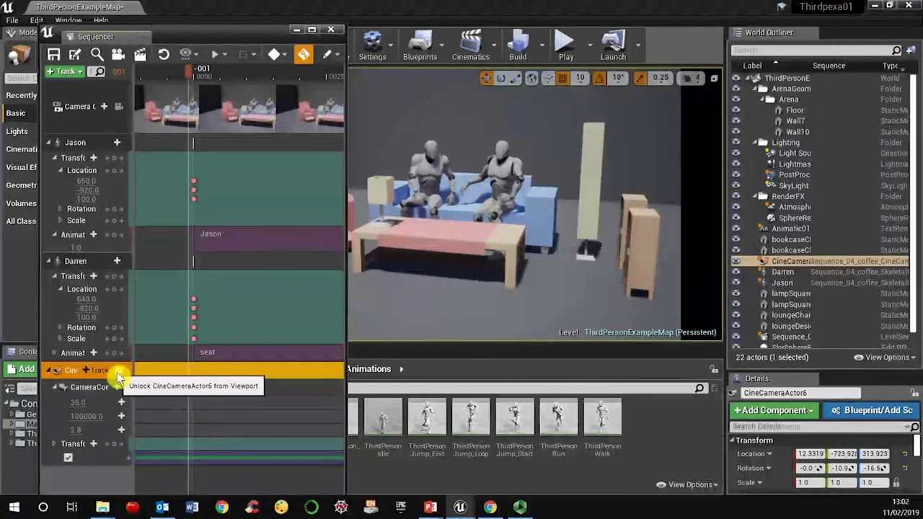
drag(199, 72, 224, 89)
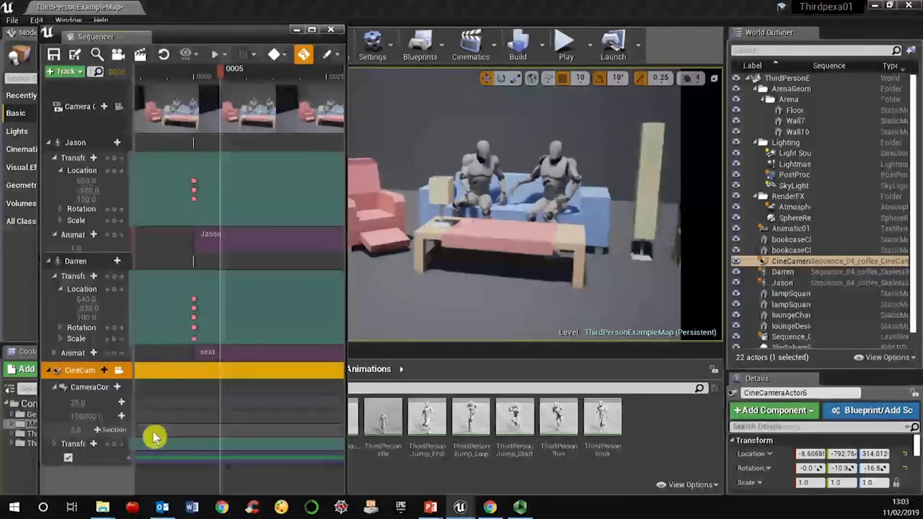
click(75, 389)
right_click(77, 390)
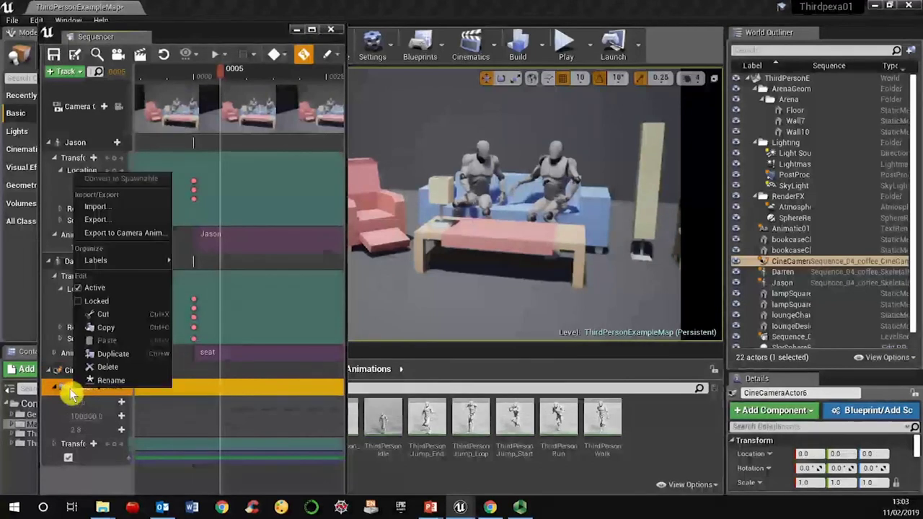
click(66, 389)
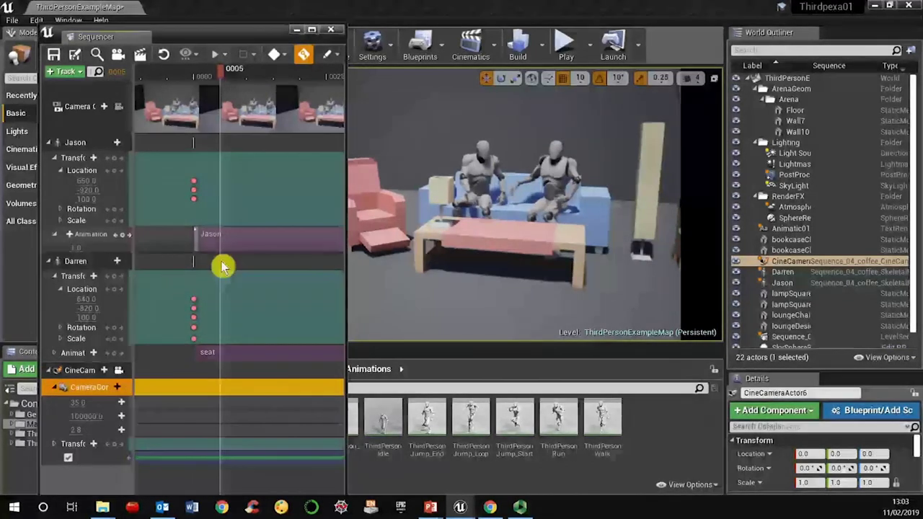
- Move the Sequencer window clear of the viewport and stop piloting CineCameraActor6
drag(145, 36, 122, 385)
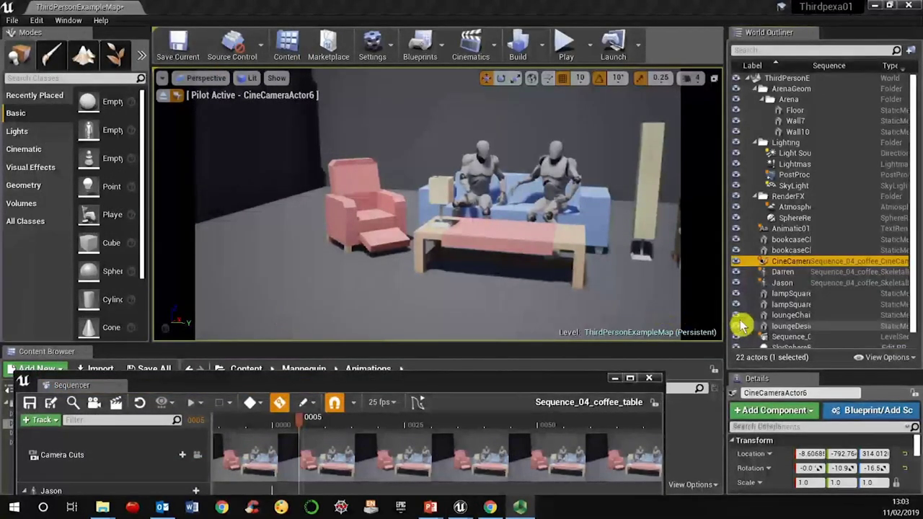
right_click(778, 261)
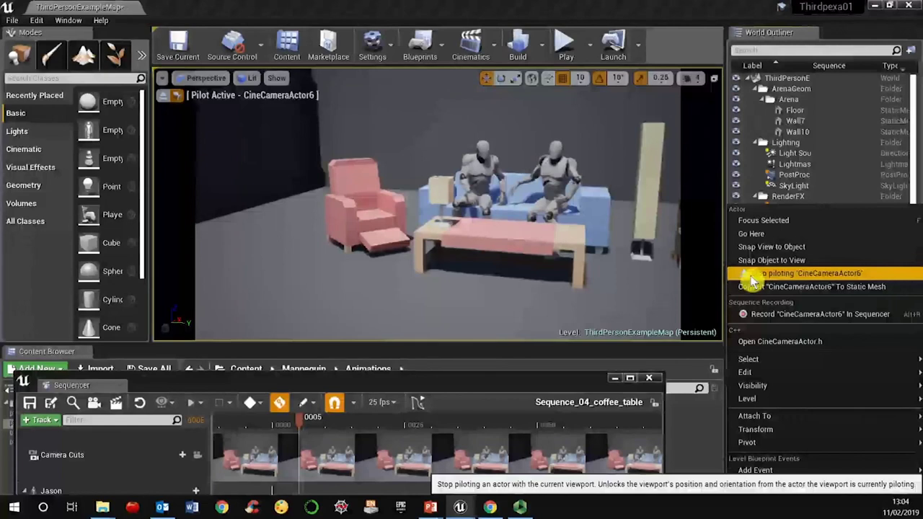
click(753, 280)
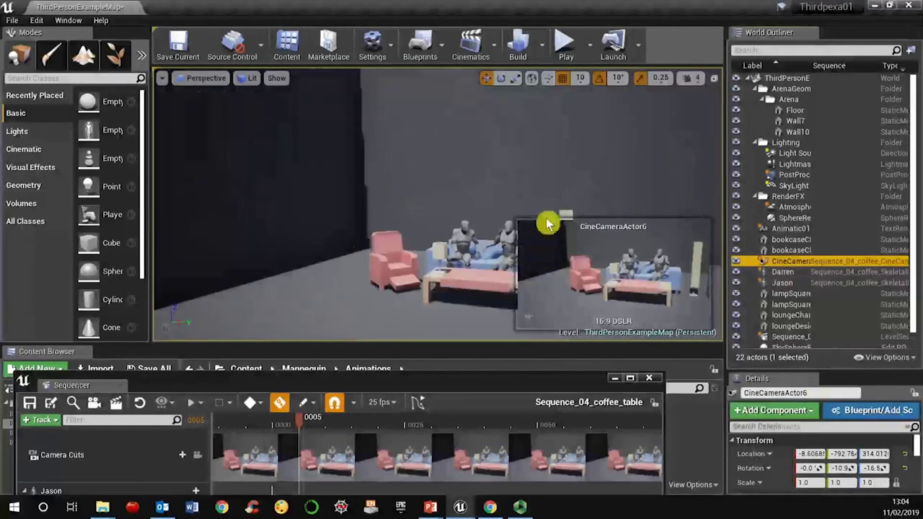
- Locate CineCameraActor6 in the level, select it and examine it from outside
click(567, 192)
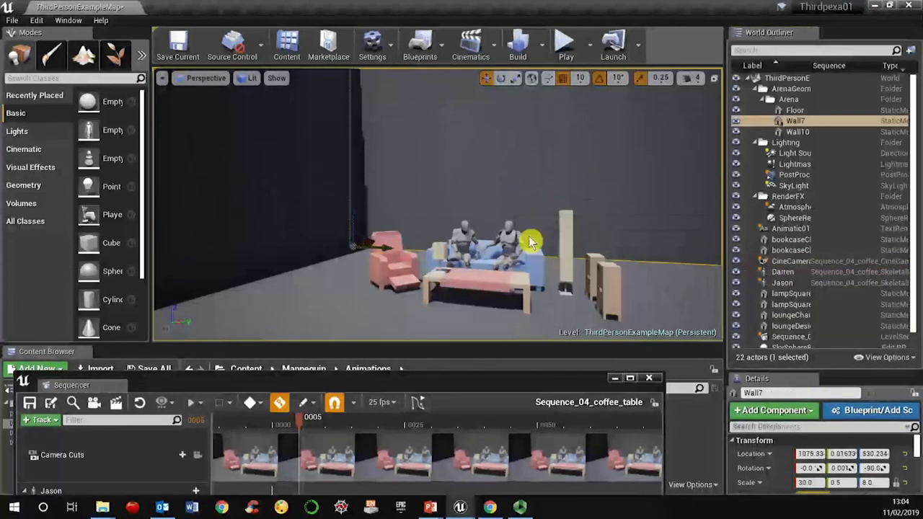
right_drag(604, 227, 839, 241)
click(352, 223)
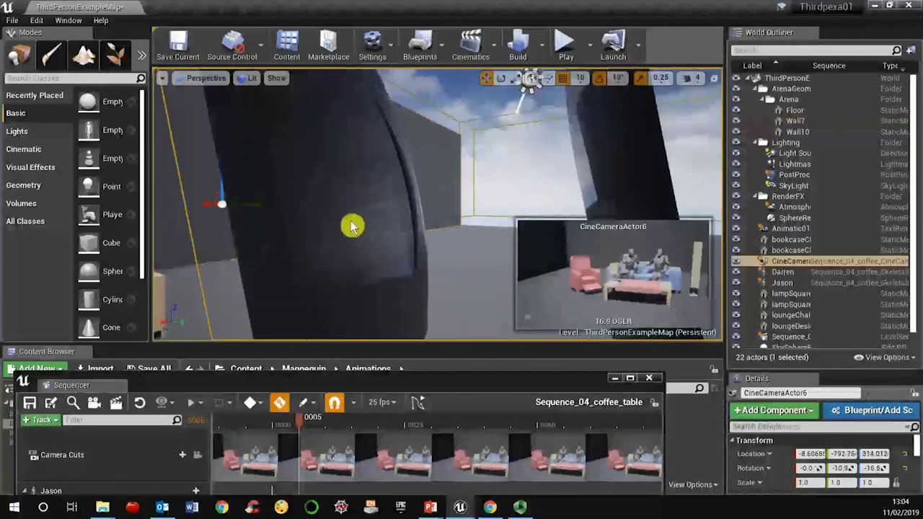
key(f)
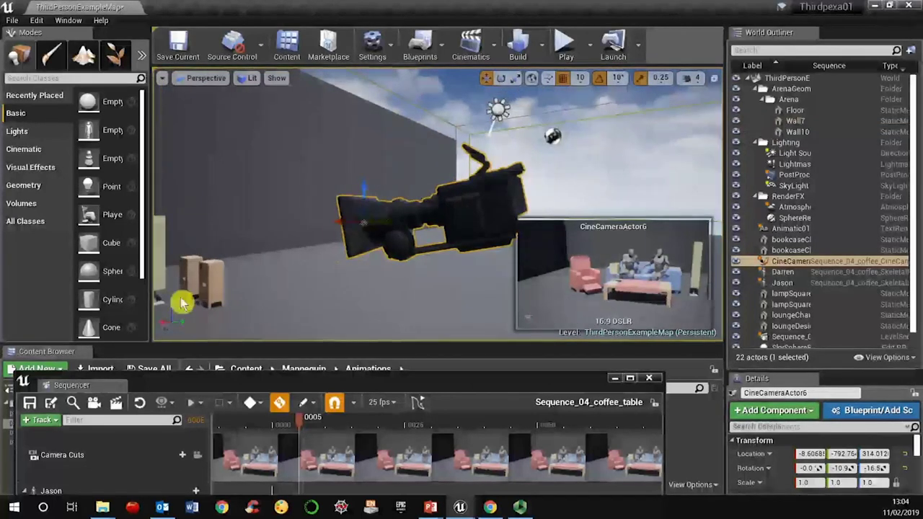
right_drag(283, 293, 538, 200)
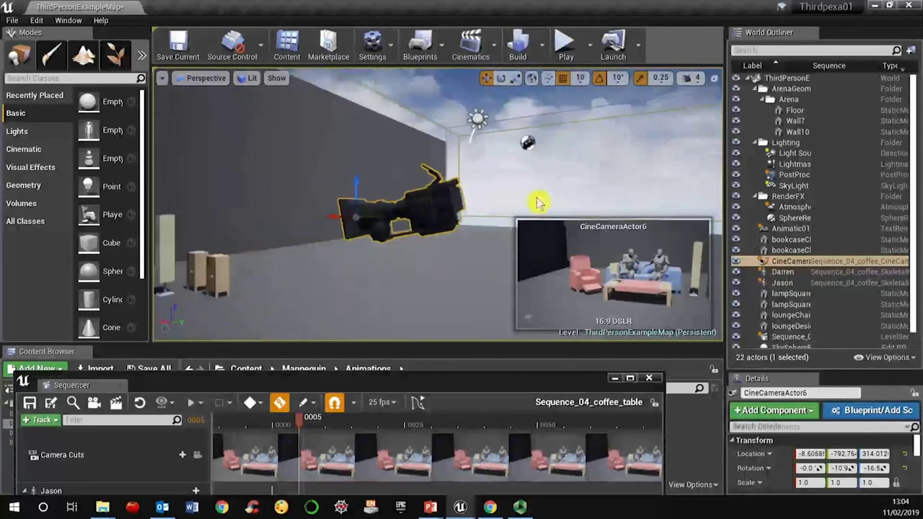
click(515, 159)
click(418, 211)
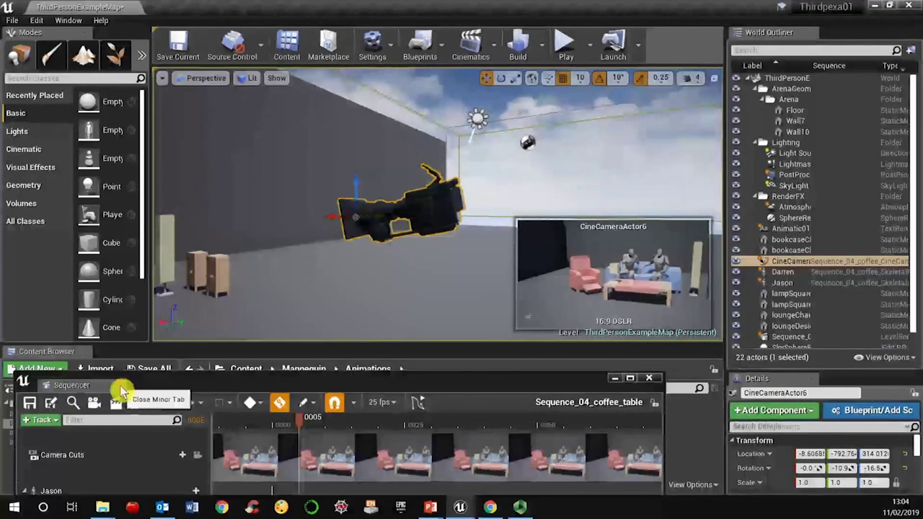
- Close the Sequencer, check the level's actors and select the Darren mannequin with the seating area in view
click(121, 390)
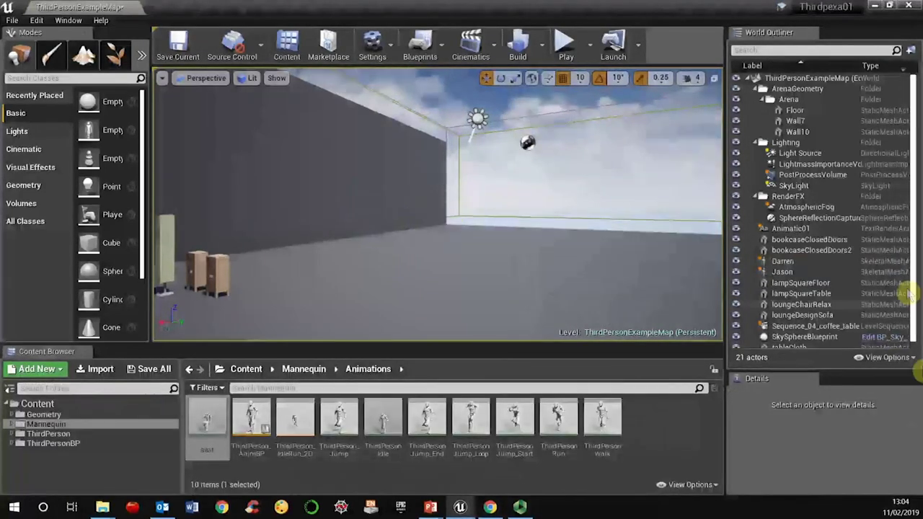
scroll(913, 249, down, 1)
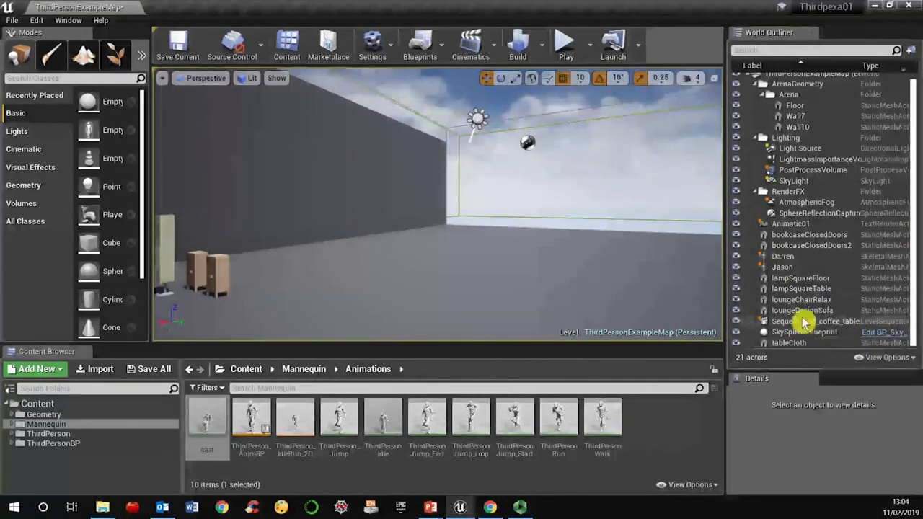
click(822, 83)
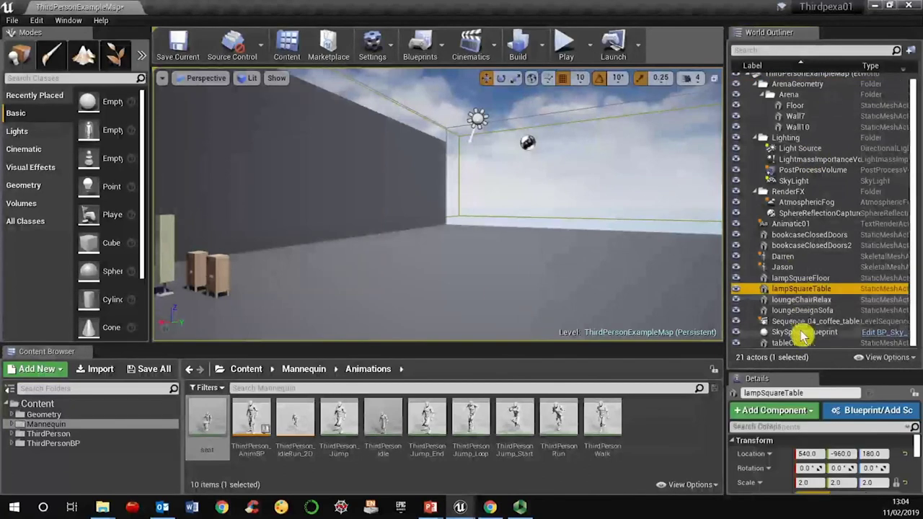
click(749, 342)
click(757, 256)
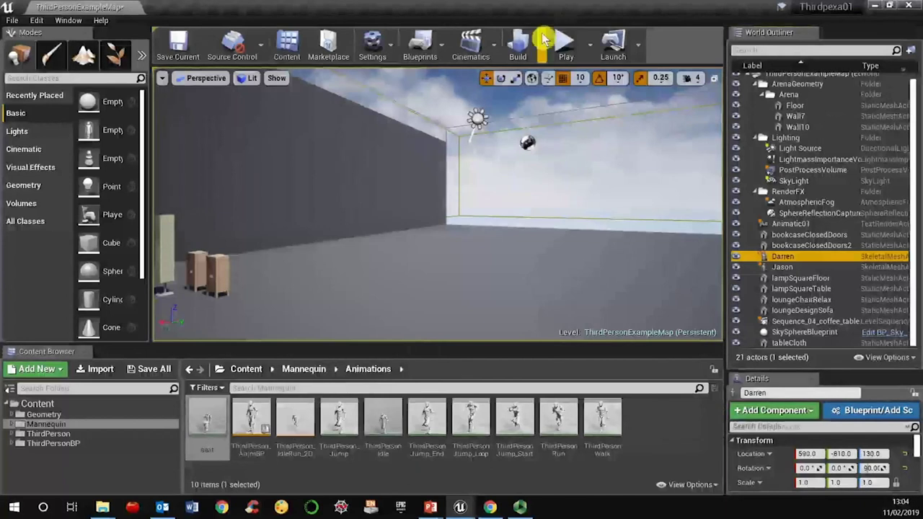
right_drag(305, 229, 447, 224)
key(f)
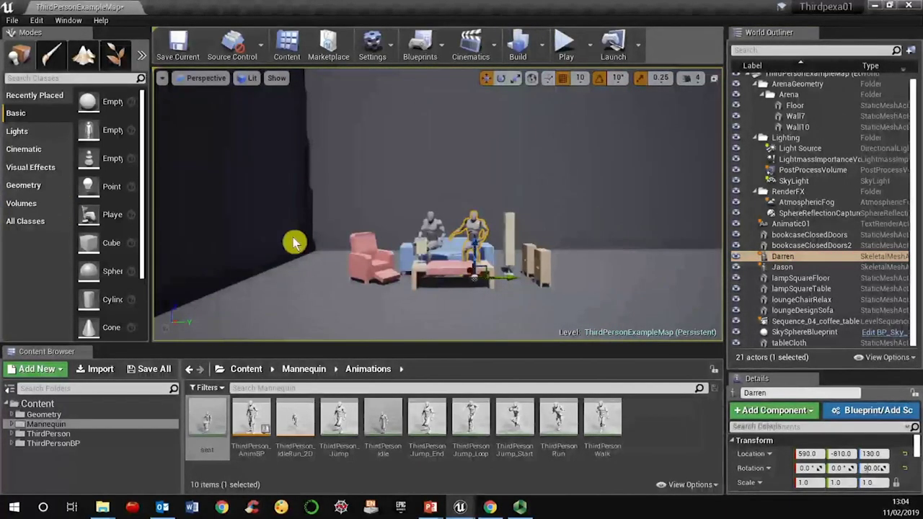
- Reopen Sequence_04_coffee_table in the Sequencer, select CineCameraActor6 and focus the view on it
click(473, 43)
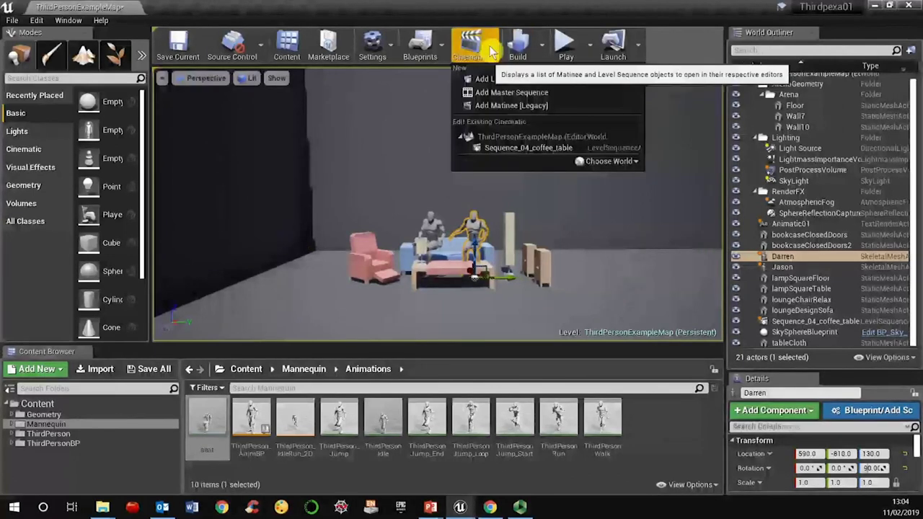
click(531, 155)
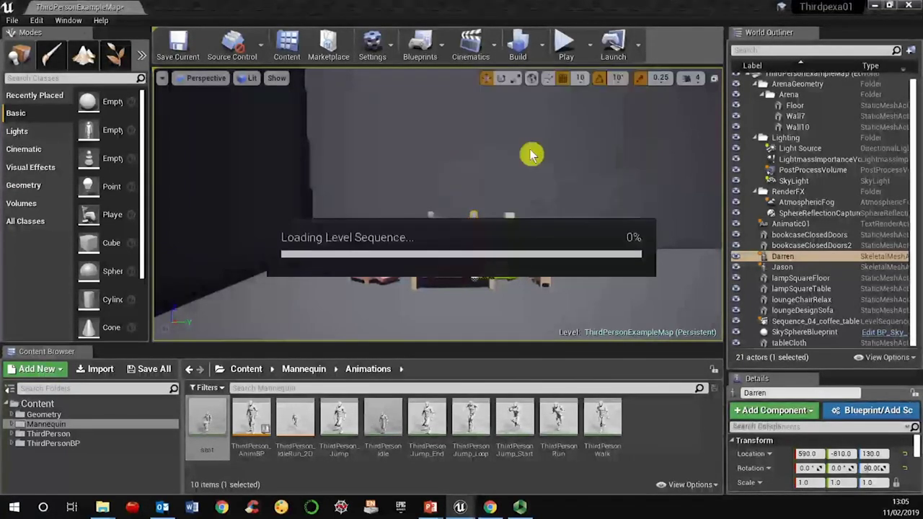
click(692, 247)
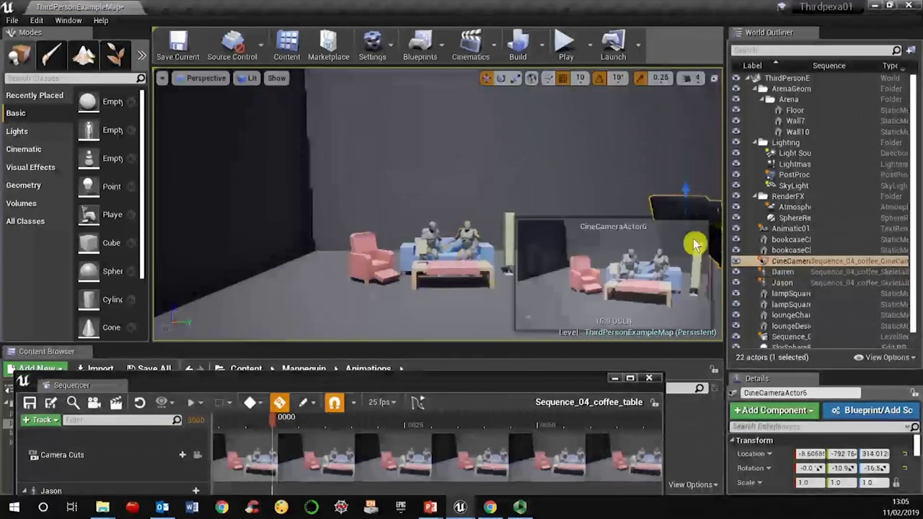
key(f)
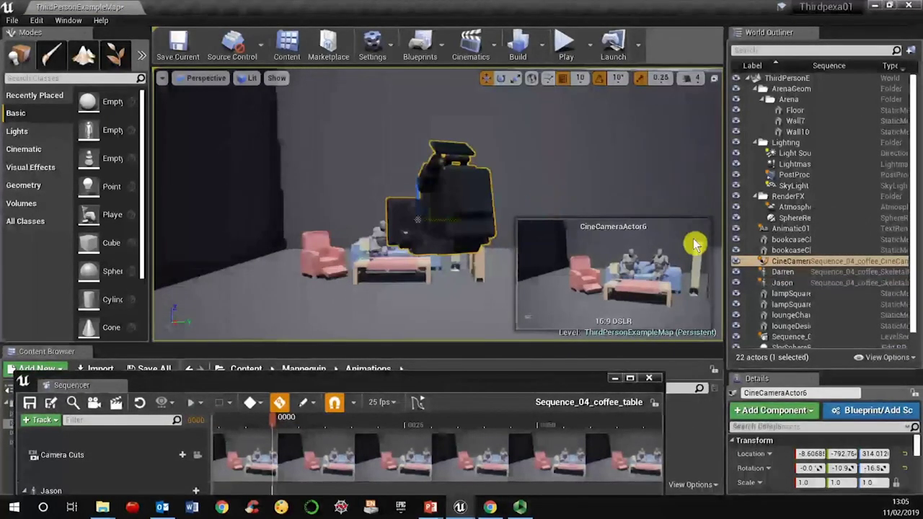
- Move CineCameraActor6 in front of the seating area, to a location of about 361, -933, 254
drag(413, 208, 393, 265)
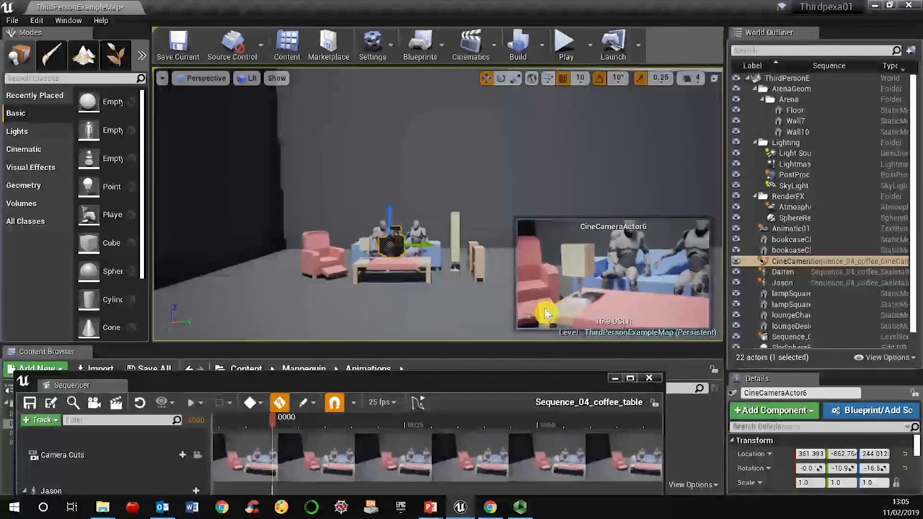
drag(418, 252, 456, 256)
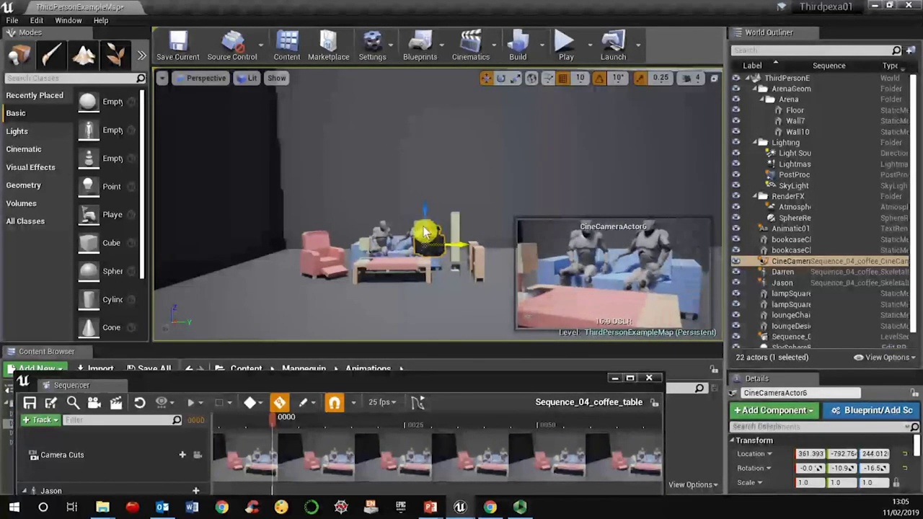
drag(429, 217, 377, 249)
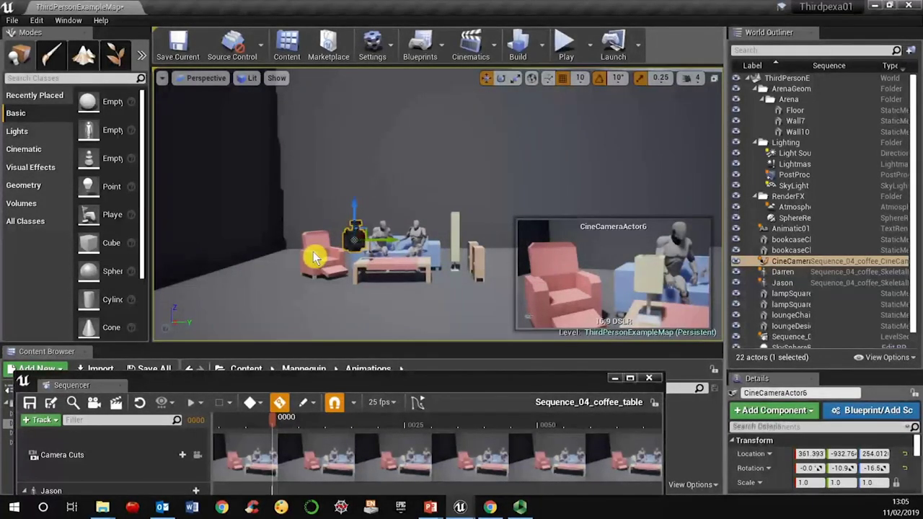
- Rotate CineCameraActor6 around its vertical axis to about 13.4° to frame both seated mannequins
key(e)
drag(387, 247, 430, 238)
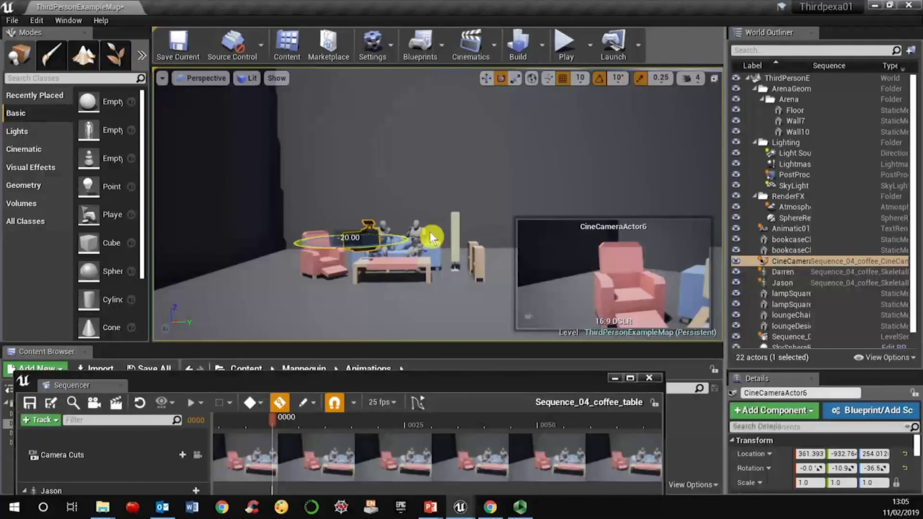
drag(427, 238, 346, 256)
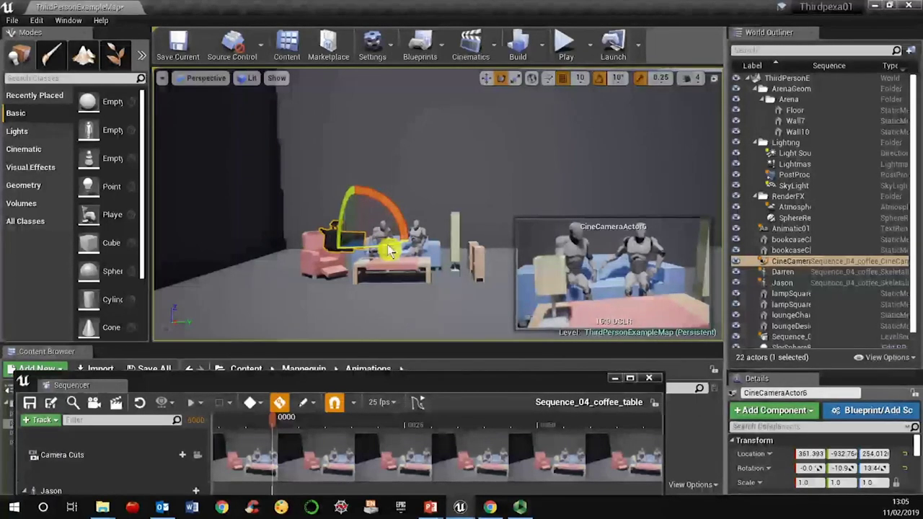
key(r)
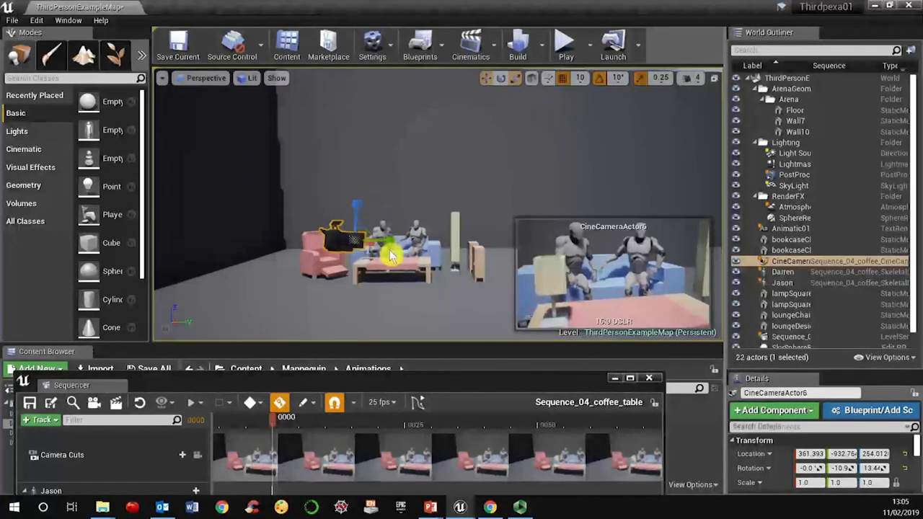
- Pilot CineCameraActor6 and reframe it closer on the mannequin beside the table lamp, at about 499, -849, 254
right_click(820, 261)
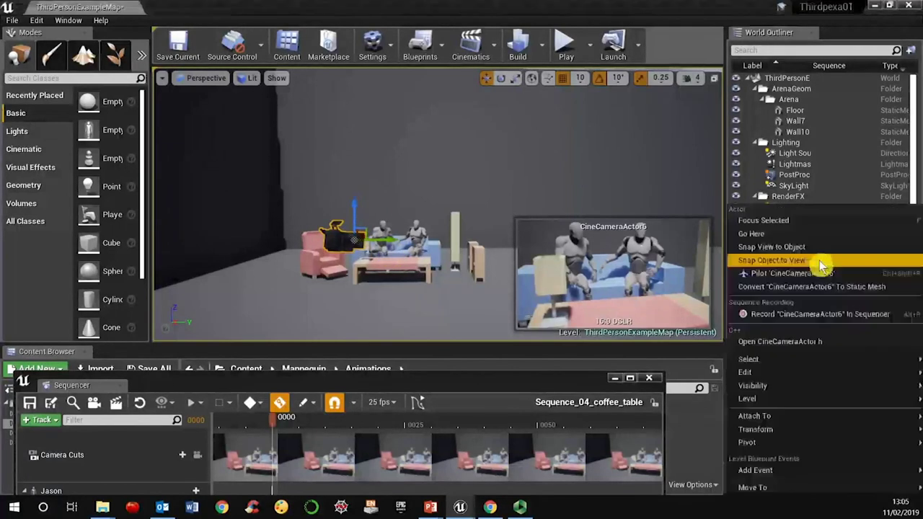
click(817, 273)
drag(324, 224, 363, 189)
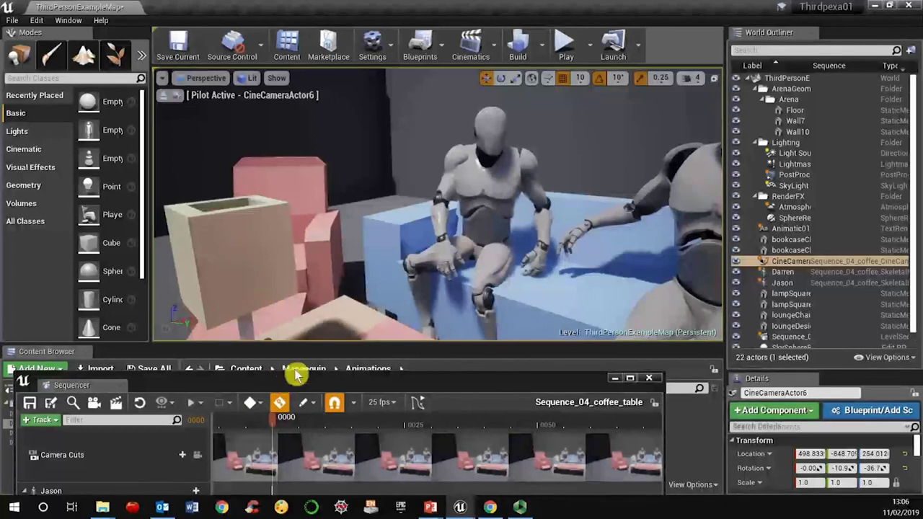
- Raise the Sequencer window to show all tracks and expand the CameraComponent's properties under CineCameraActor6
drag(295, 382, 311, 93)
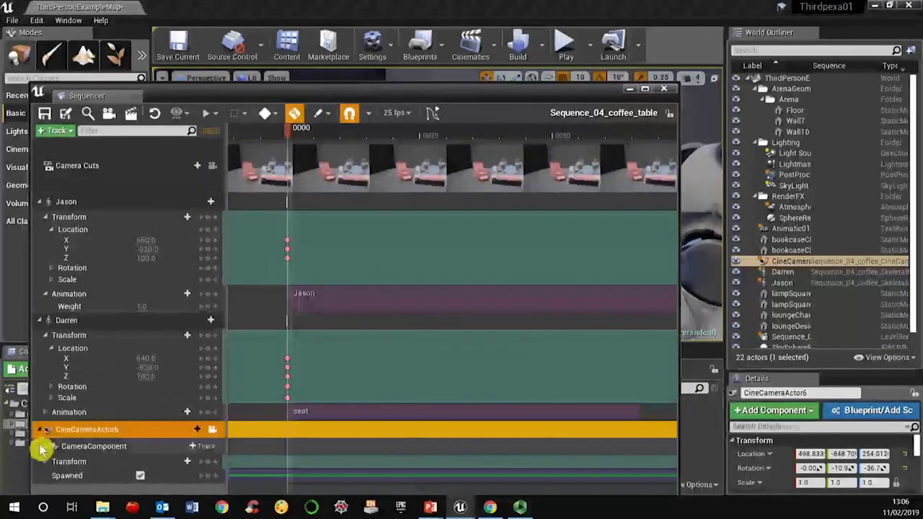
click(45, 445)
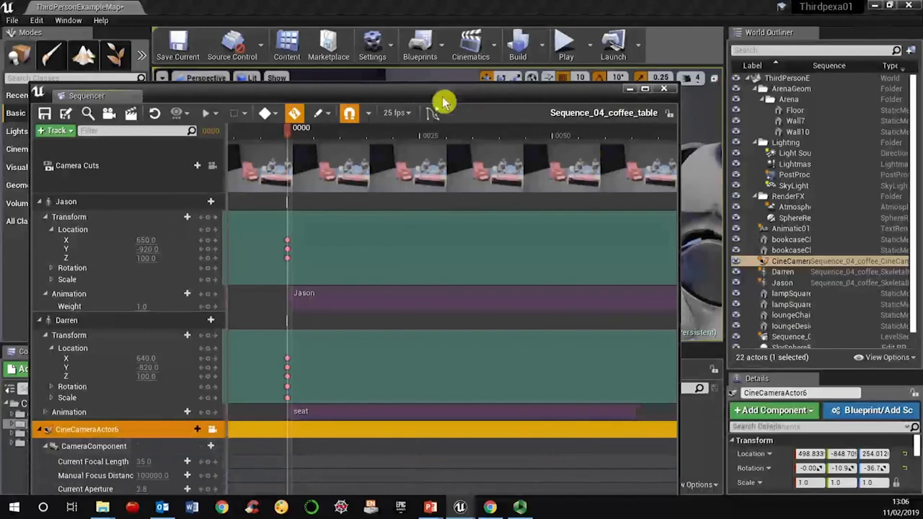
drag(443, 98, 460, 37)
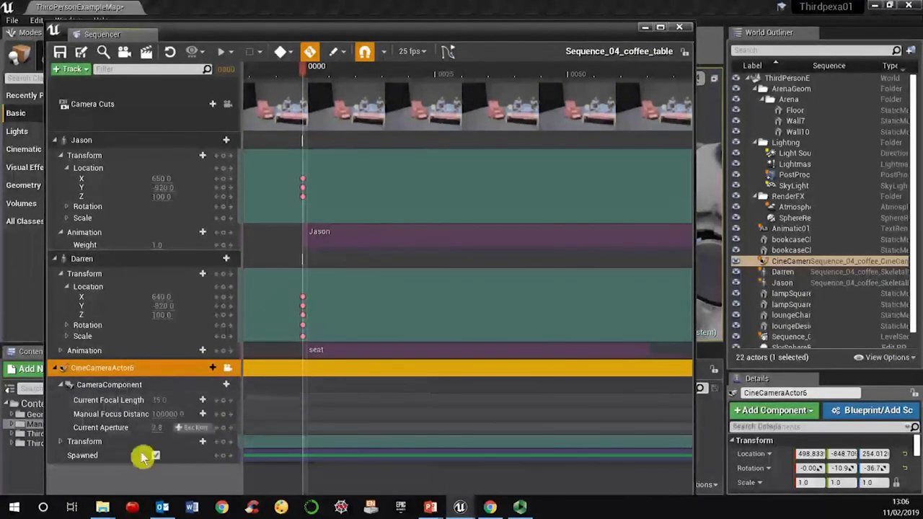
- Expand CineCameraActor6's Transform track and add location, rotation and scale keyframes at frame 0
click(60, 441)
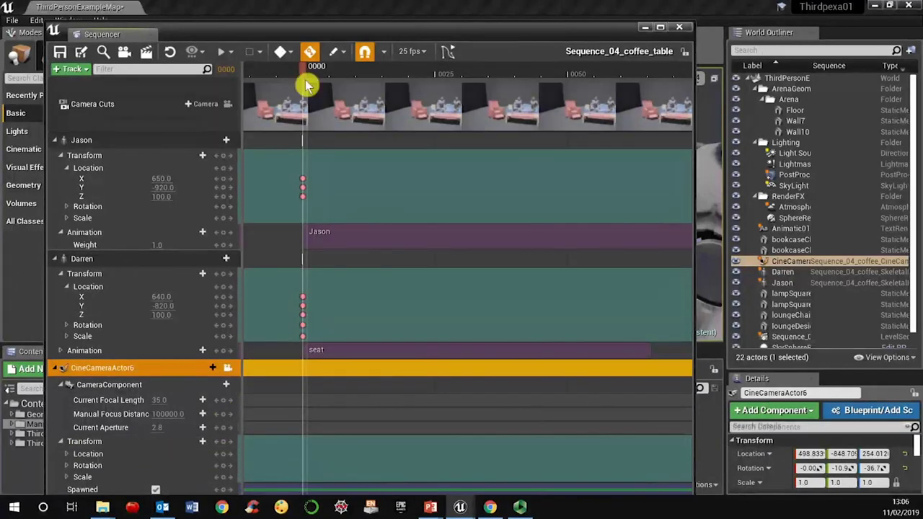
mouse_move(302, 74)
mouse_down()
mouse_move(258, 74)
mouse_move(304, 85)
mouse_up()
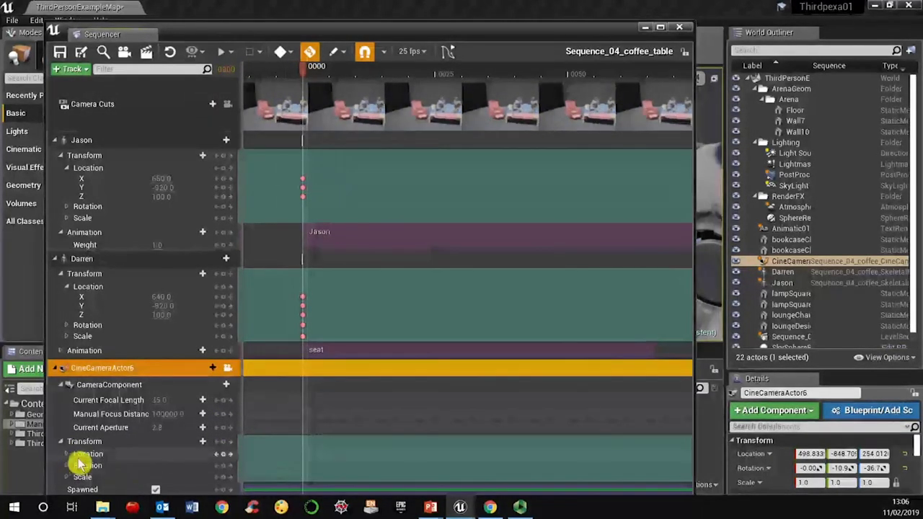
click(224, 447)
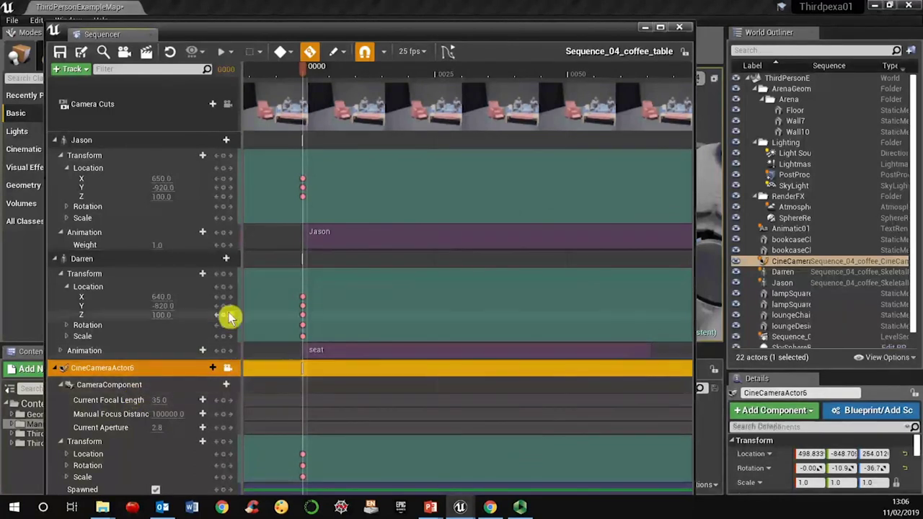
drag(247, 30, 840, 35)
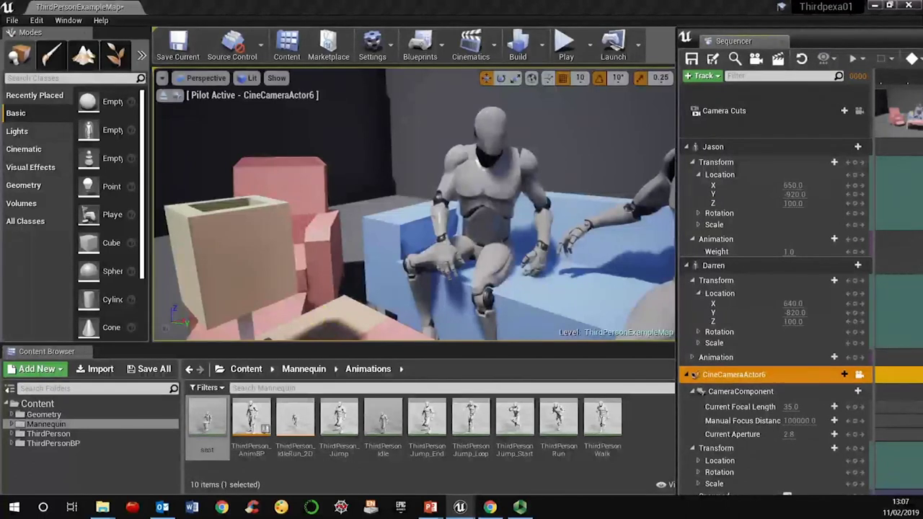
click(430, 506)
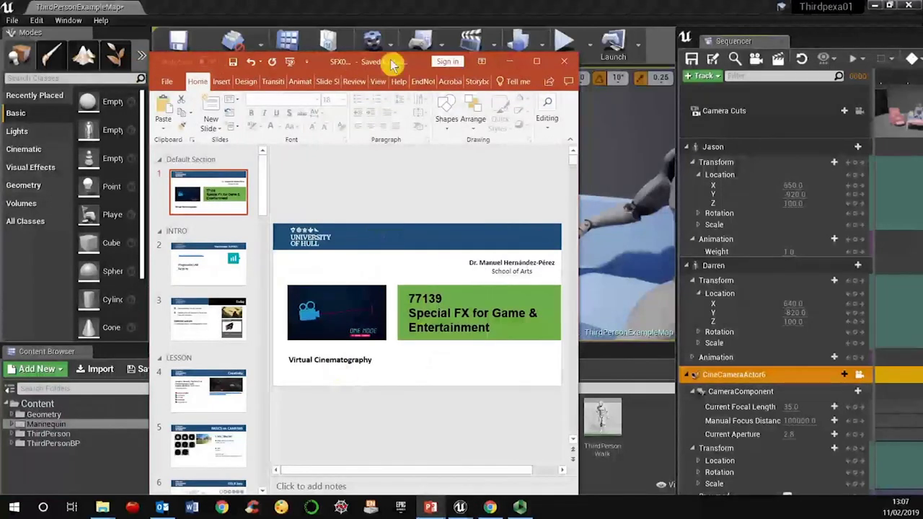
click(509, 61)
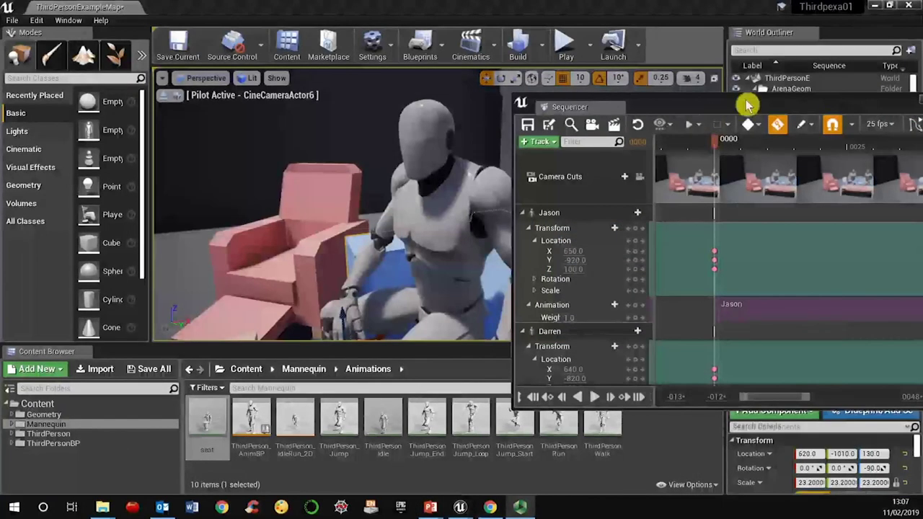
- Arrange the Sequencer beside the viewport, collapse both mannequin tracks, and widen the track list to show the full camera property names
drag(746, 104, 689, 122)
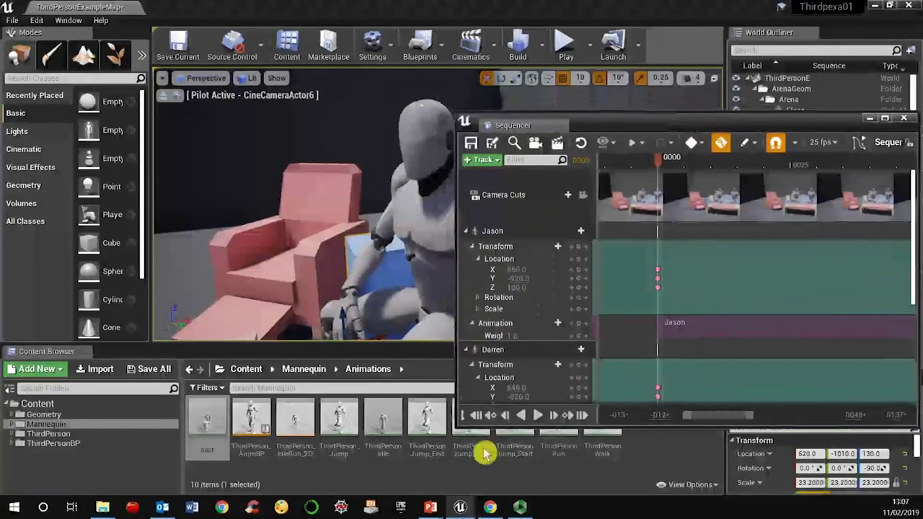
drag(459, 433, 562, 508)
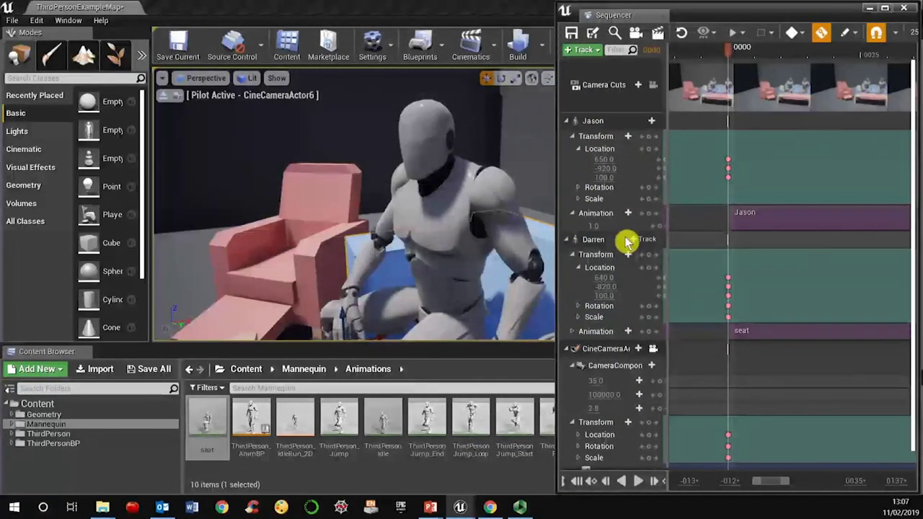
click(566, 121)
click(567, 139)
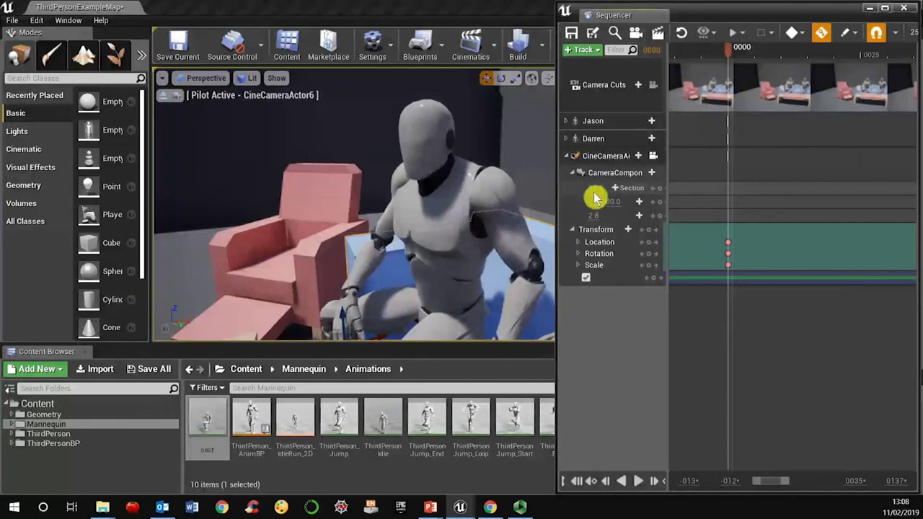
drag(667, 211, 775, 228)
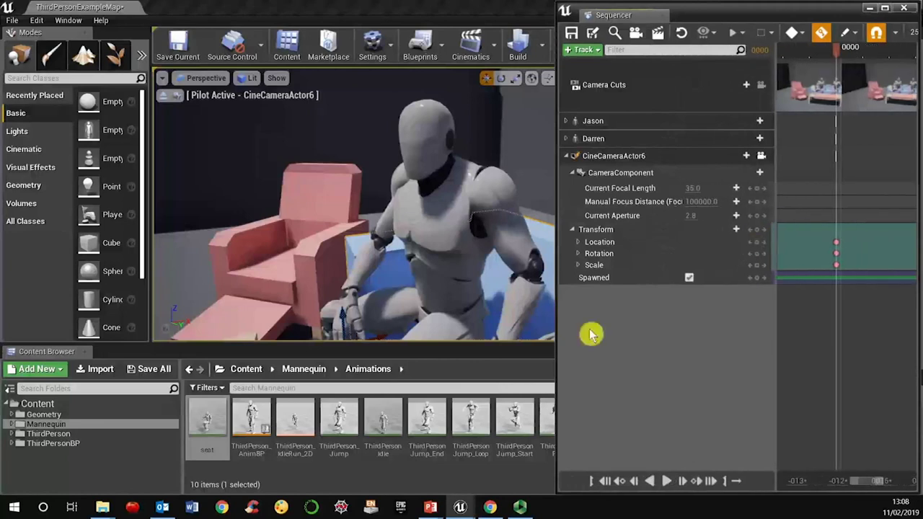
drag(556, 363, 526, 359)
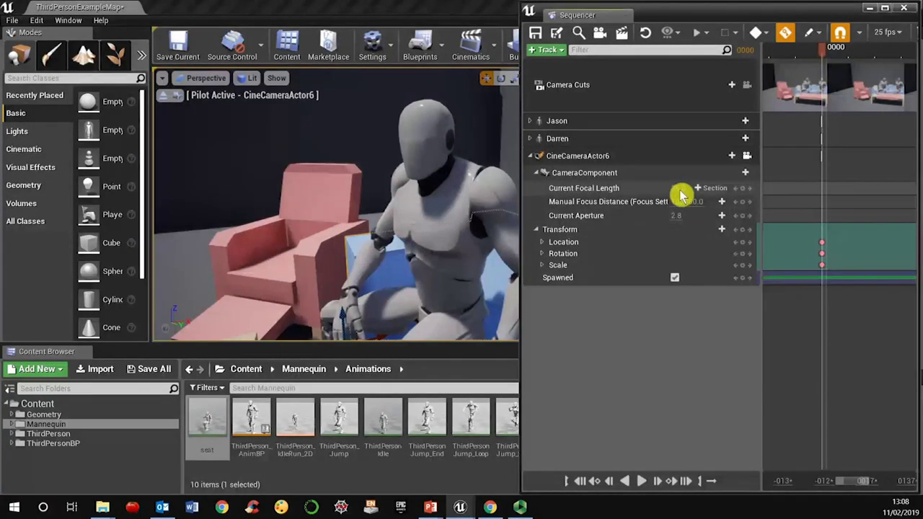
- Lock the viewport to CineCameraActor6 and set its current focal length to about 25.6
mouse_move(698, 194)
mouse_down()
mouse_move(824, 199)
mouse_move(664, 200)
mouse_move(692, 193)
mouse_up()
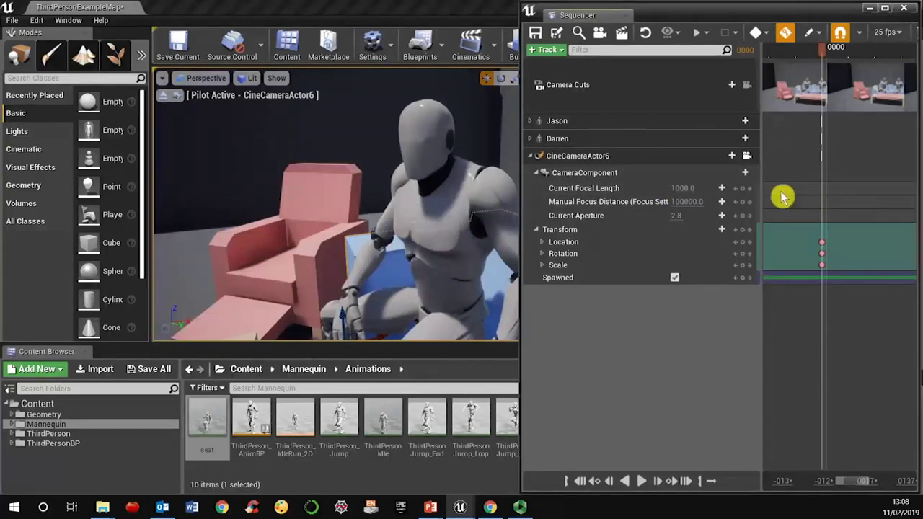
drag(697, 7, 546, 171)
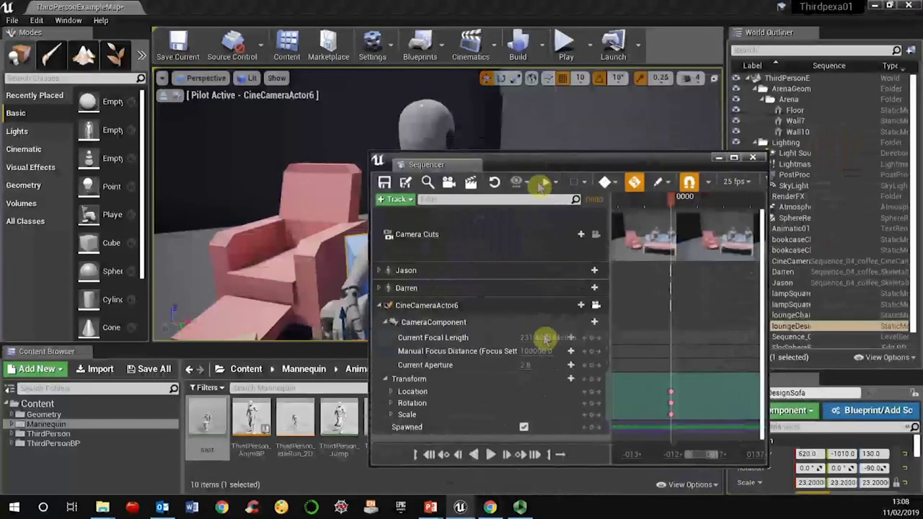
click(595, 309)
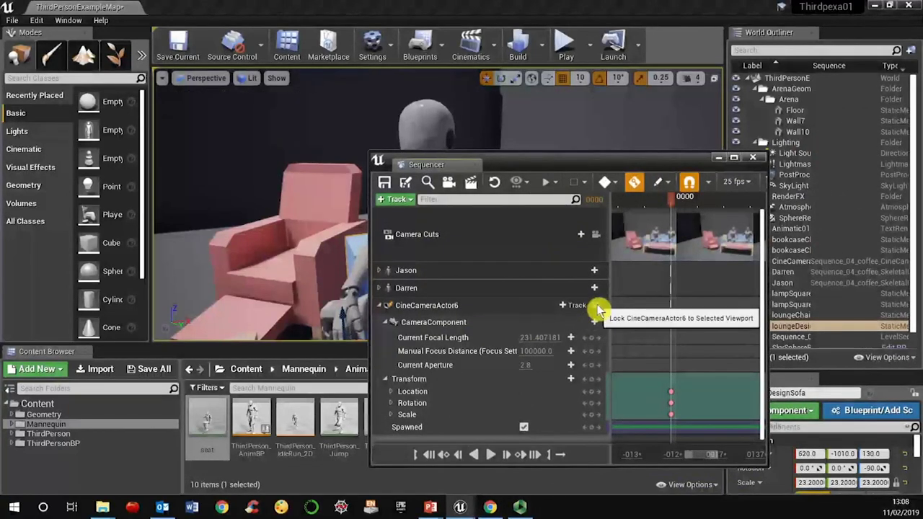
click(597, 309)
drag(552, 164, 771, 92)
drag(768, 267, 630, 305)
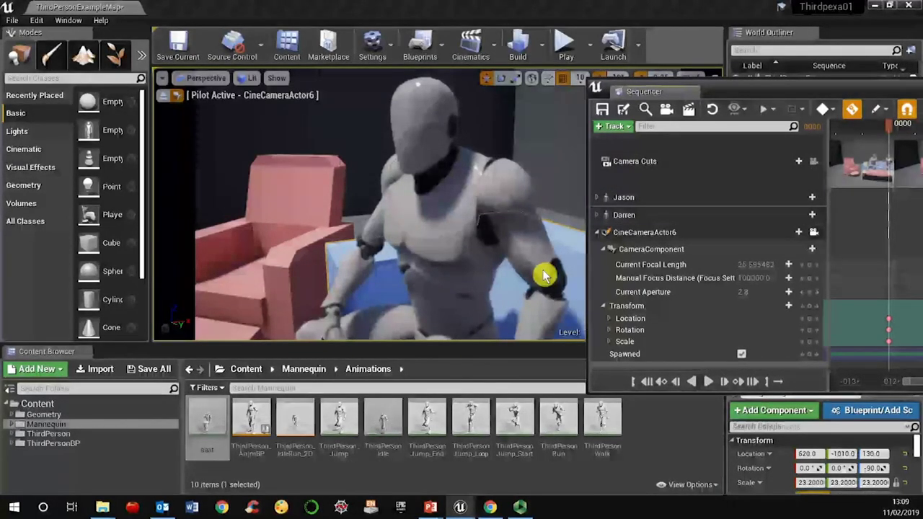
- Open CineCameraActor6's aperture to 1.2 to blur the shot
mouse_move(747, 297)
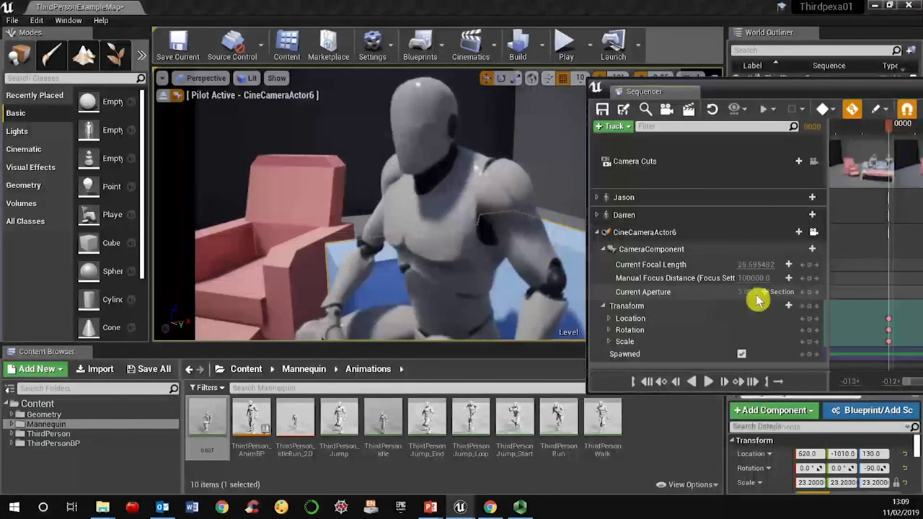
drag(777, 301, 651, 302)
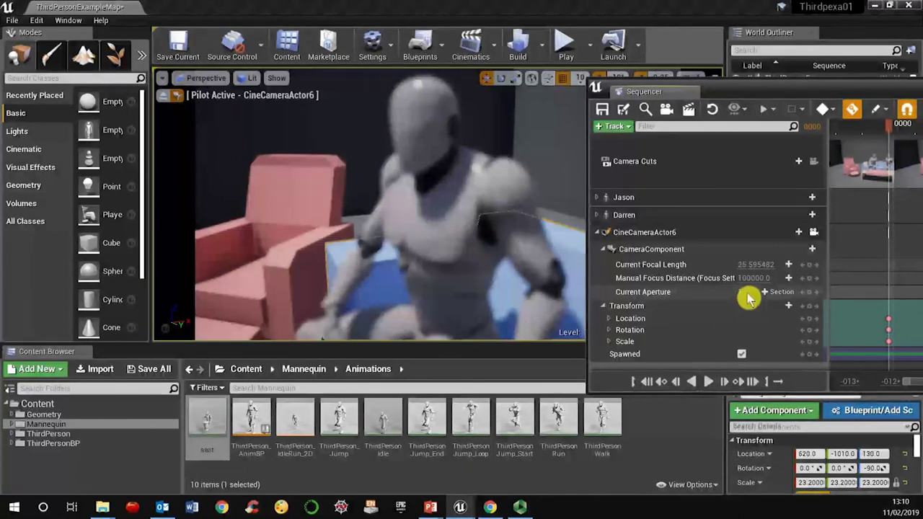
drag(763, 298, 837, 299)
drag(784, 322, 731, 323)
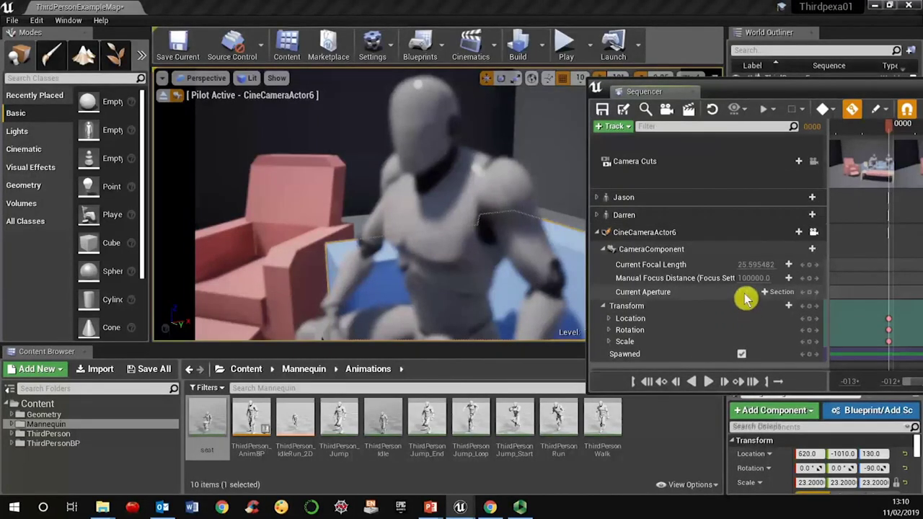
- Set CineCameraActor6's focal length to about 68.4 and reframe it on both mannequins, at about 494, -643, 303
drag(791, 91, 734, 138)
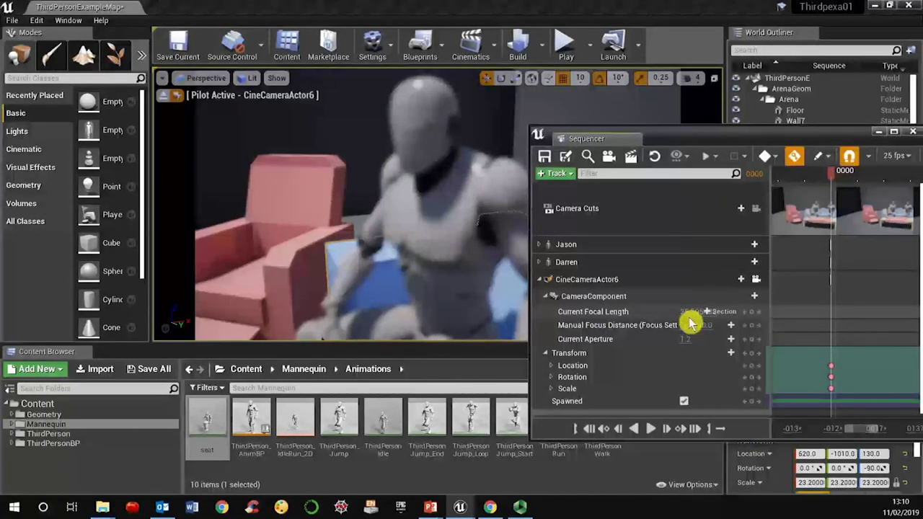
drag(692, 319, 760, 324)
drag(735, 136, 370, 420)
drag(488, 371, 710, 96)
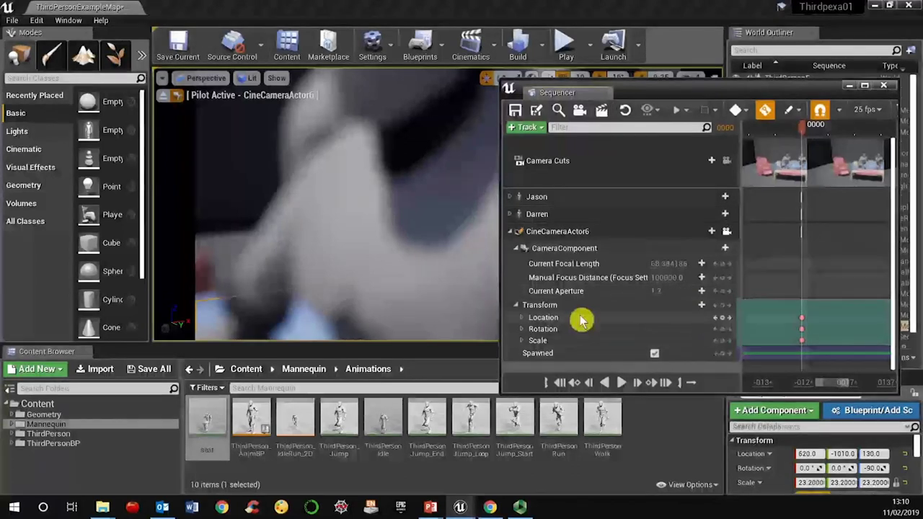
click(334, 189)
right_drag(356, 183, 440, 200)
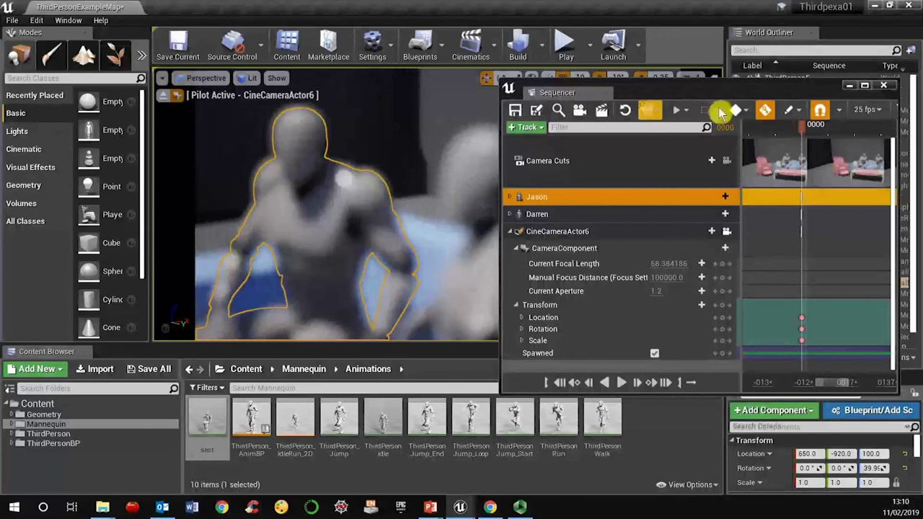
- Enlarge the Details area, select CineCameraActor6 to show its camera settings, and clear the Sequencer away from the viewport
drag(721, 95, 650, 105)
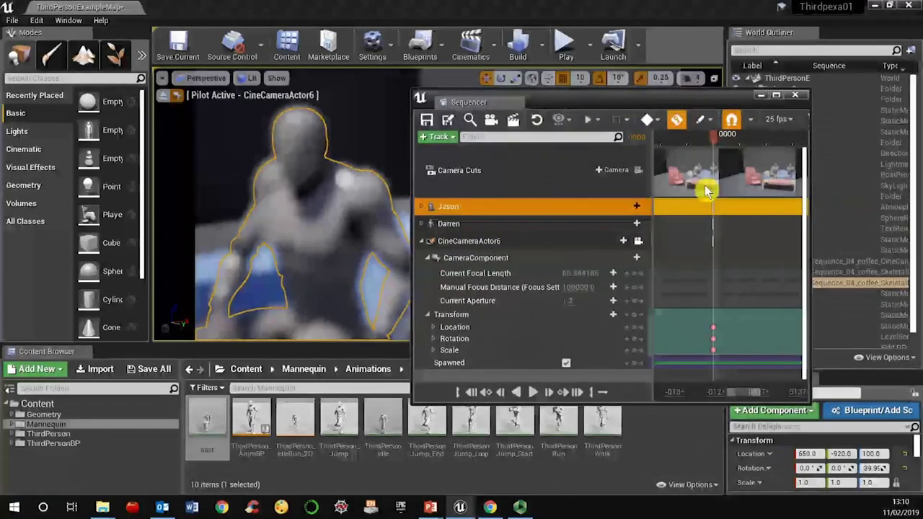
click(761, 95)
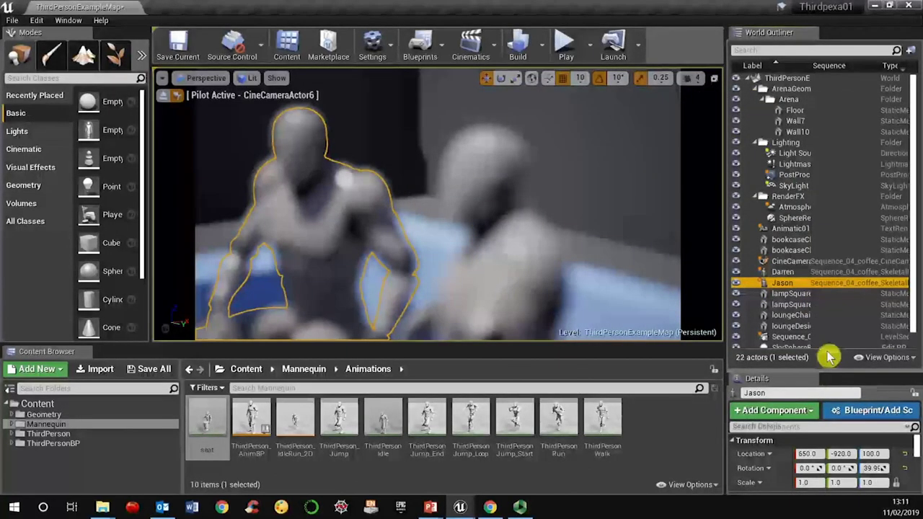
drag(915, 218, 916, 140)
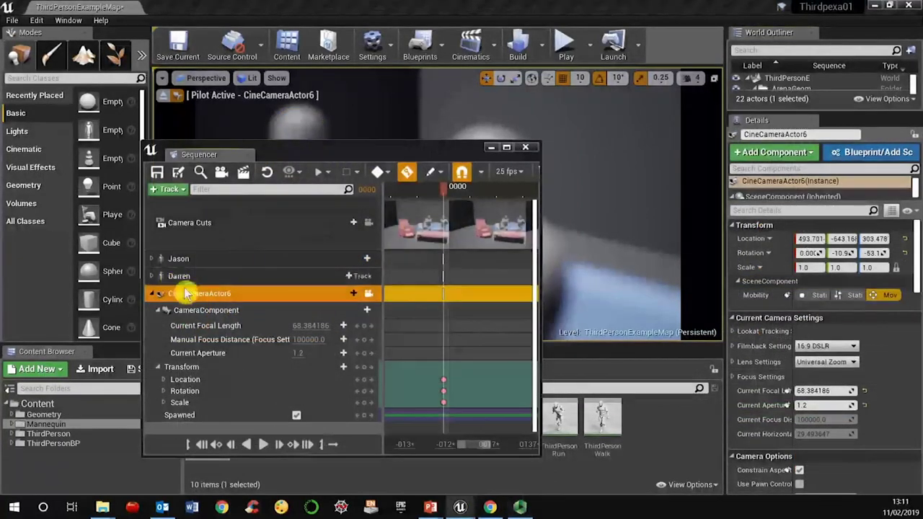
click(184, 277)
click(186, 293)
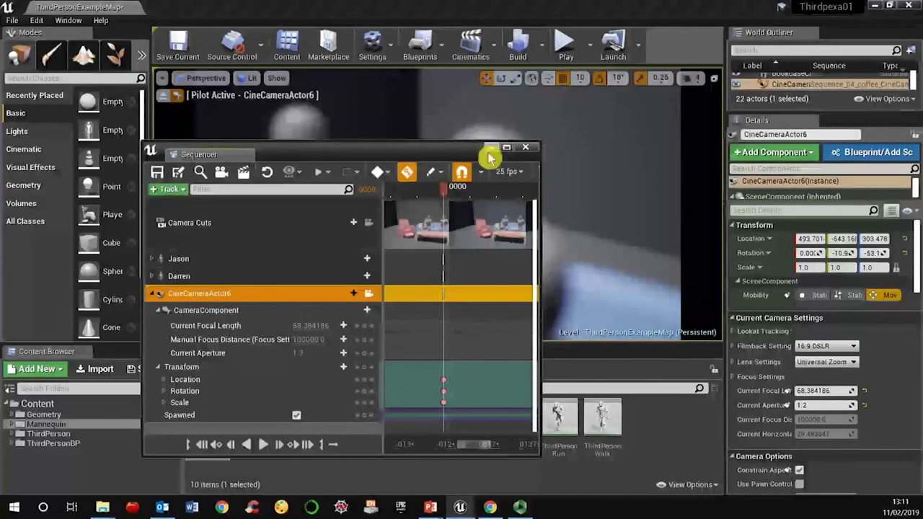
drag(413, 152, 449, 373)
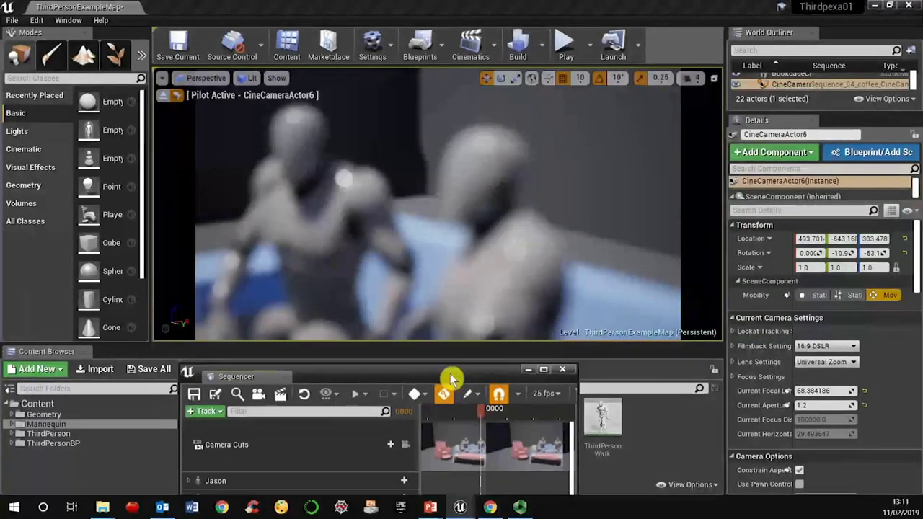
- Set the camera's manual focus distance to about 348.26 by sampling the depth on the farther mannequin's torso
mouse_move(915, 264)
mouse_down()
mouse_move(914, 388)
mouse_move(916, 248)
mouse_up()
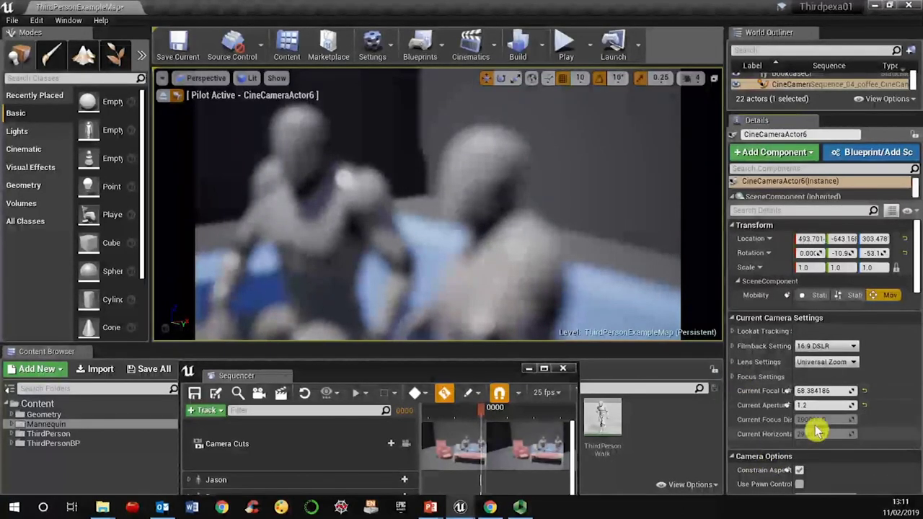
click(735, 378)
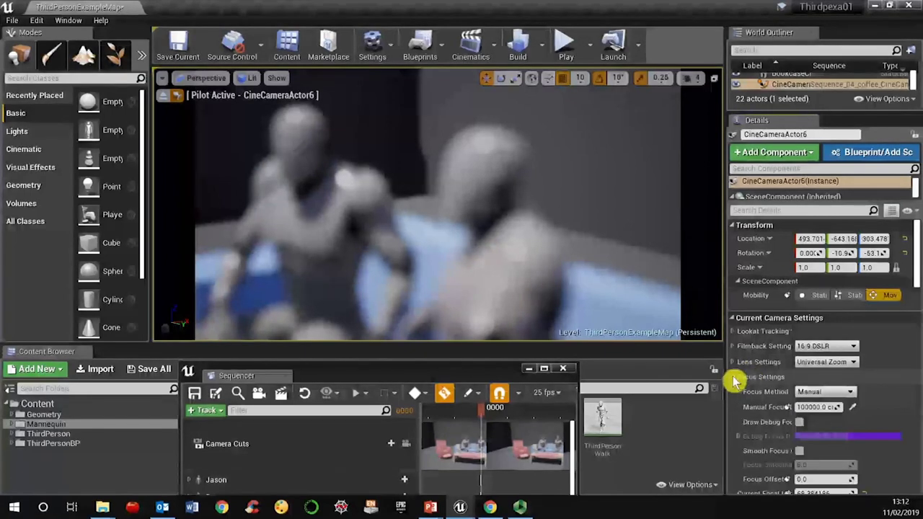
click(855, 411)
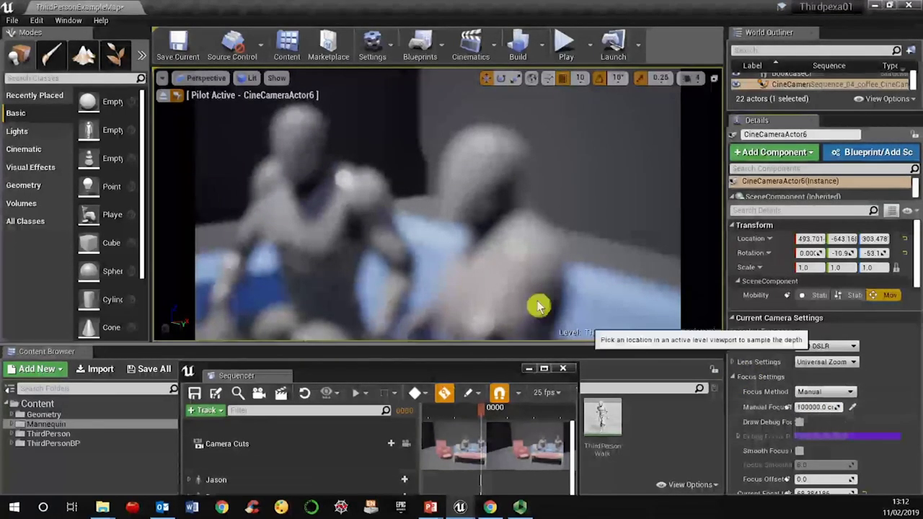
click(327, 227)
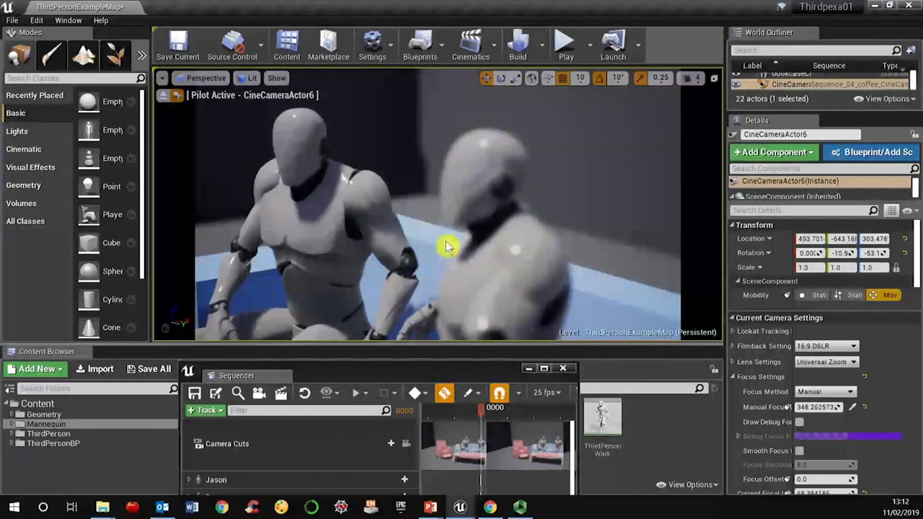
- Raise CineCameraActor6's focal length to about 155.49 and reframe it closely on Jason's head and shoulders, keeping the Sequencer clear of the viewport
drag(478, 376, 799, 125)
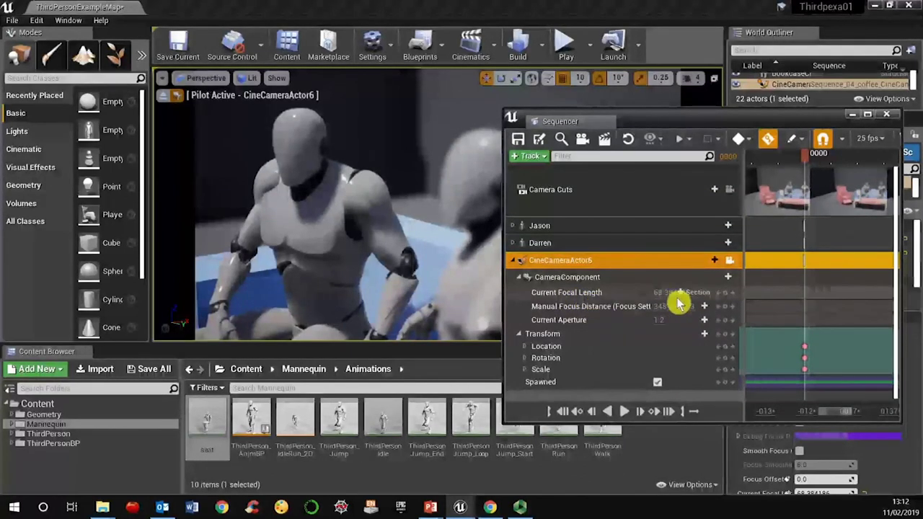
drag(670, 299, 735, 299)
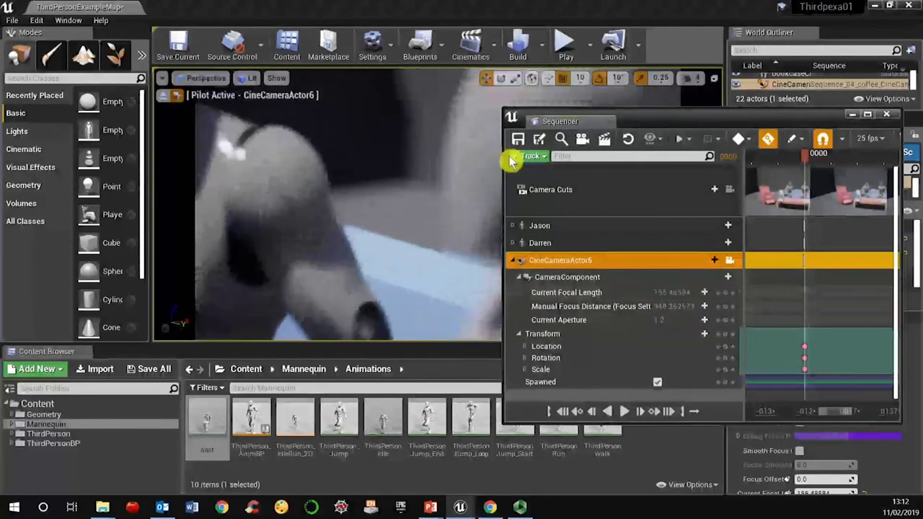
right_drag(290, 226, 272, 220)
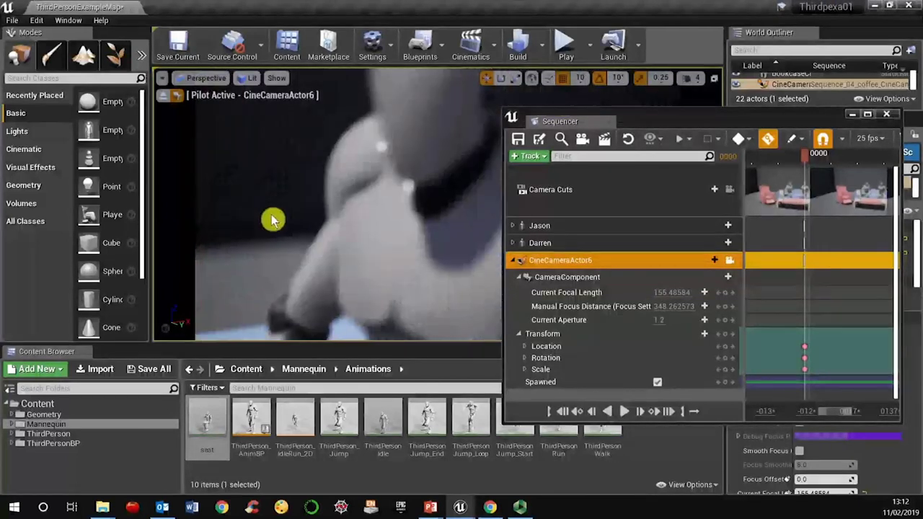
drag(644, 123, 497, 195)
drag(298, 227, 317, 167)
click(521, 154)
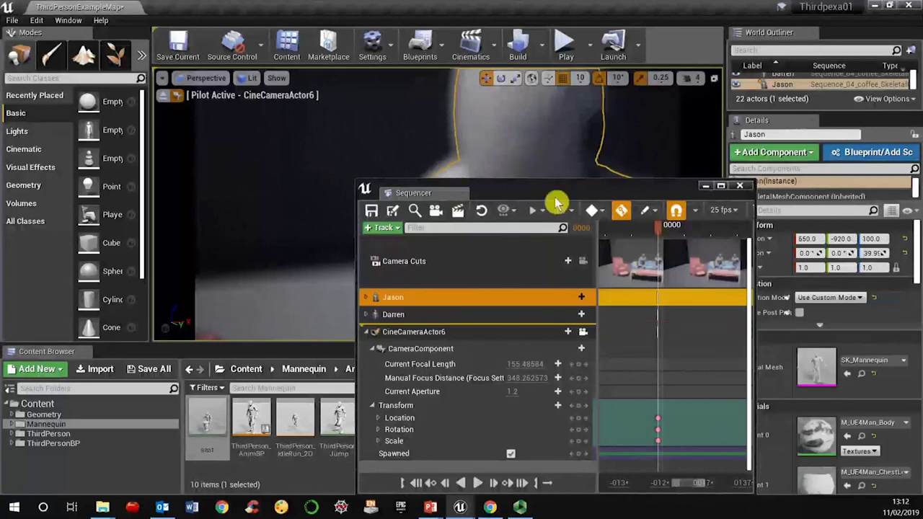
click(710, 186)
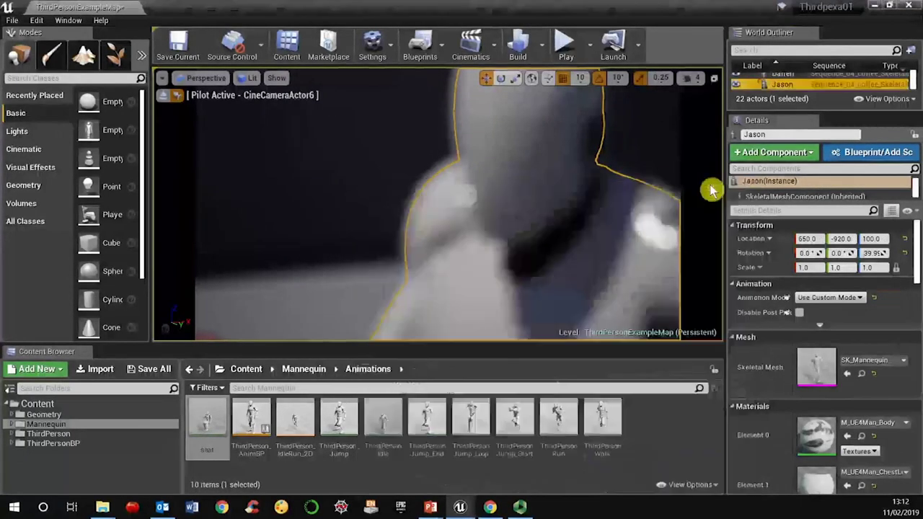
mouse_move(596, 249)
mouse_down()
mouse_move(571, 240)
mouse_move(585, 243)
mouse_up()
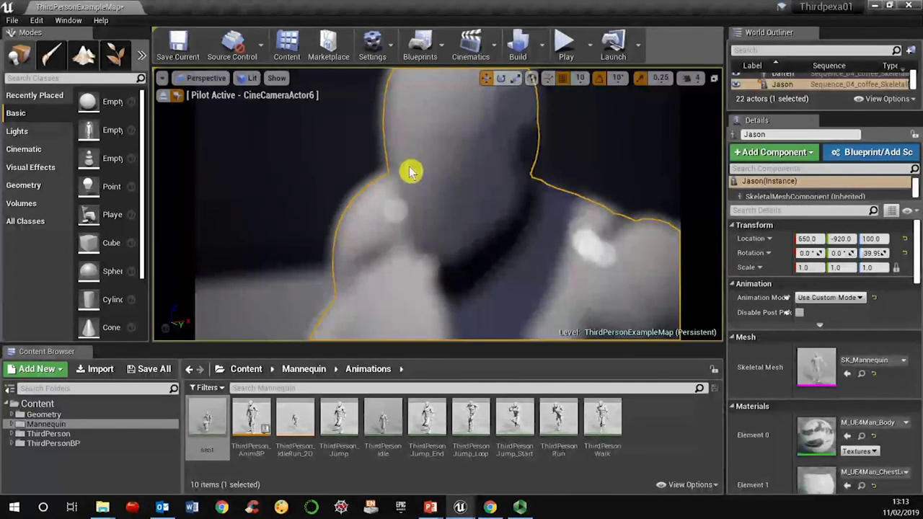
- Reselect CineCameraActor6 in the Sequencer and set its manual focus distance to about 281.59 by sampling the depth on Jason
drag(915, 248, 793, 339)
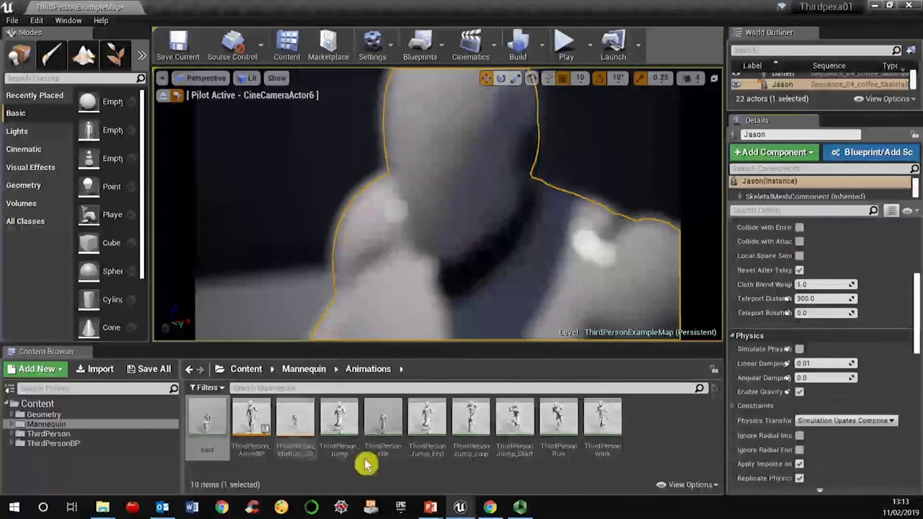
mouse_move(460, 507)
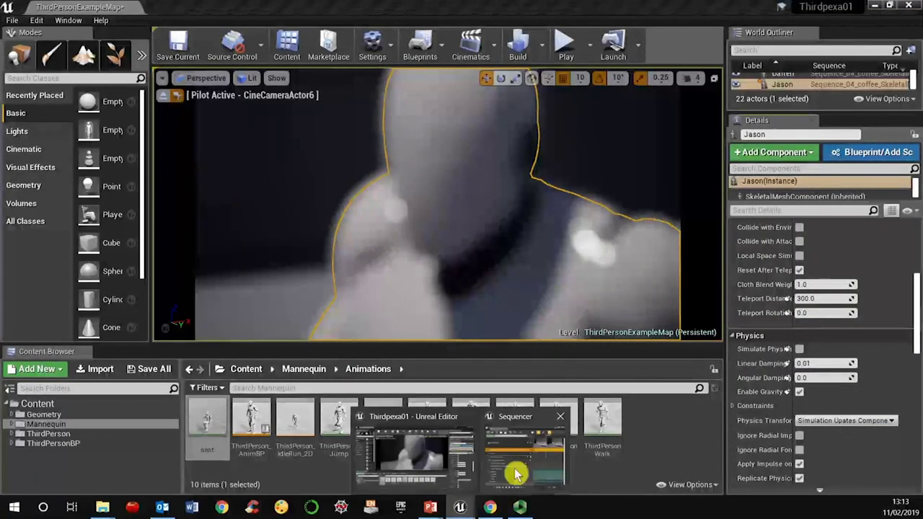
click(462, 443)
click(414, 336)
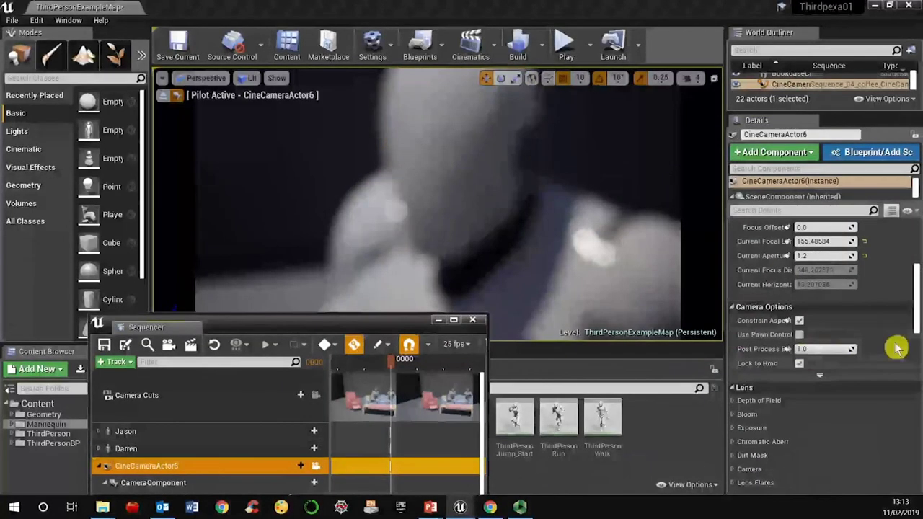
drag(917, 321, 916, 288)
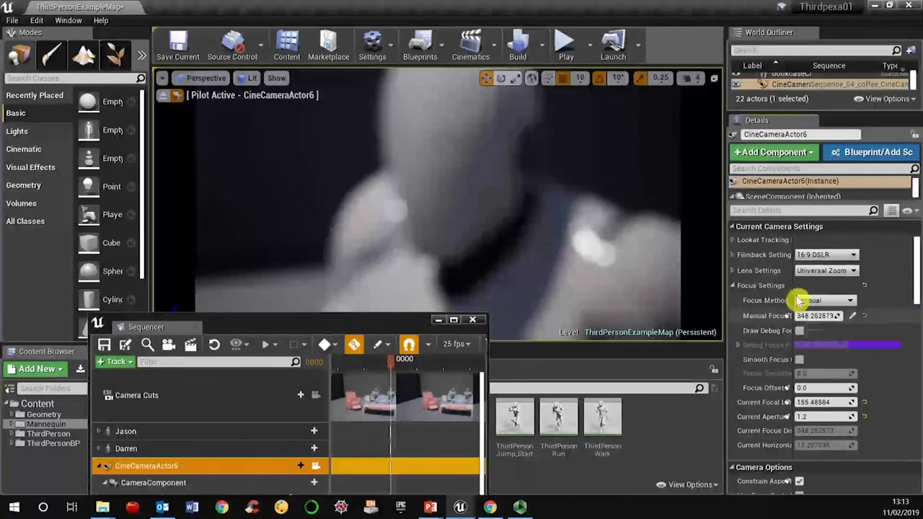
click(475, 191)
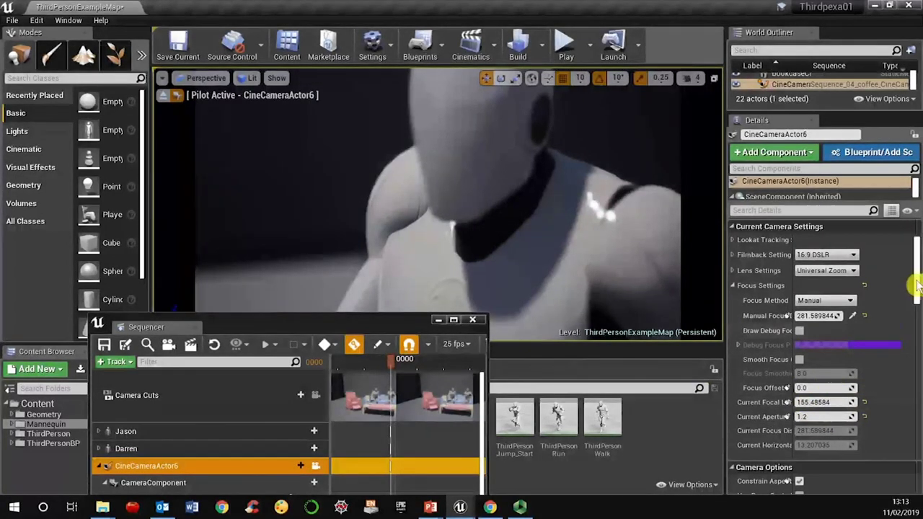
- Fine-tune the camera's manual focus distance to about 244.6 for the close-up
drag(814, 315, 811, 317)
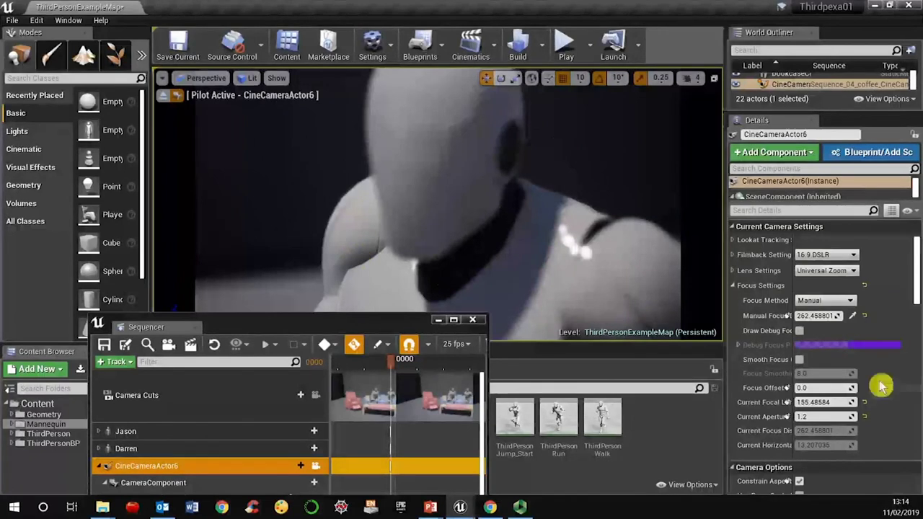
click(818, 317)
drag(817, 321, 813, 319)
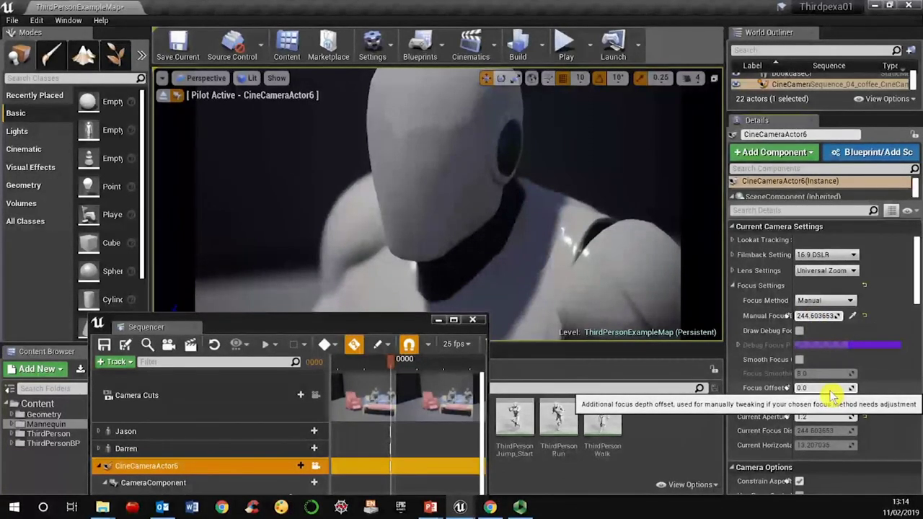
- Enlarge and reposition the Sequencer window, widen the visible timeline range, and scrub the shot back to frame -012
drag(329, 325, 295, 103)
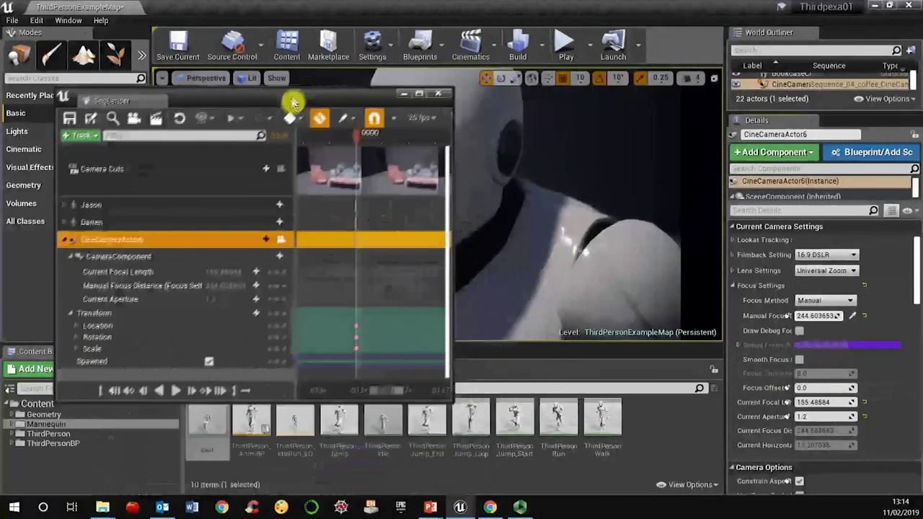
drag(352, 144, 397, 160)
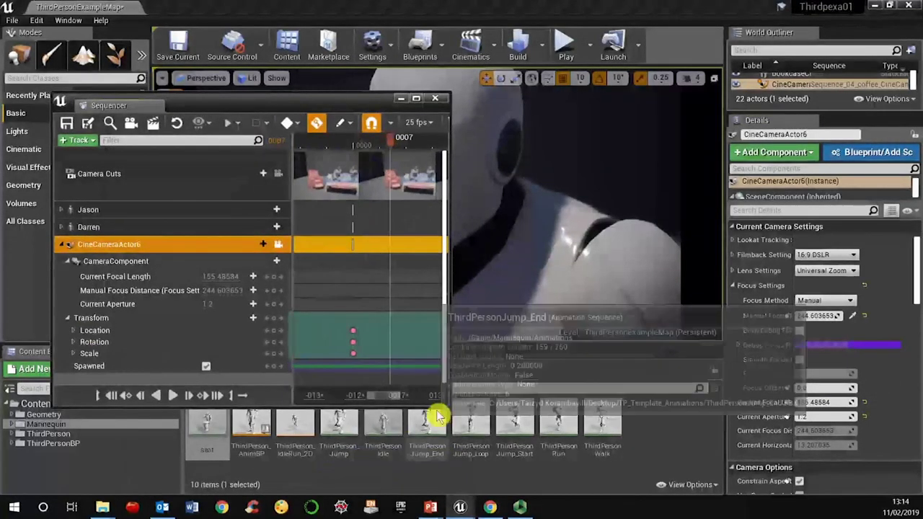
drag(446, 408, 788, 439)
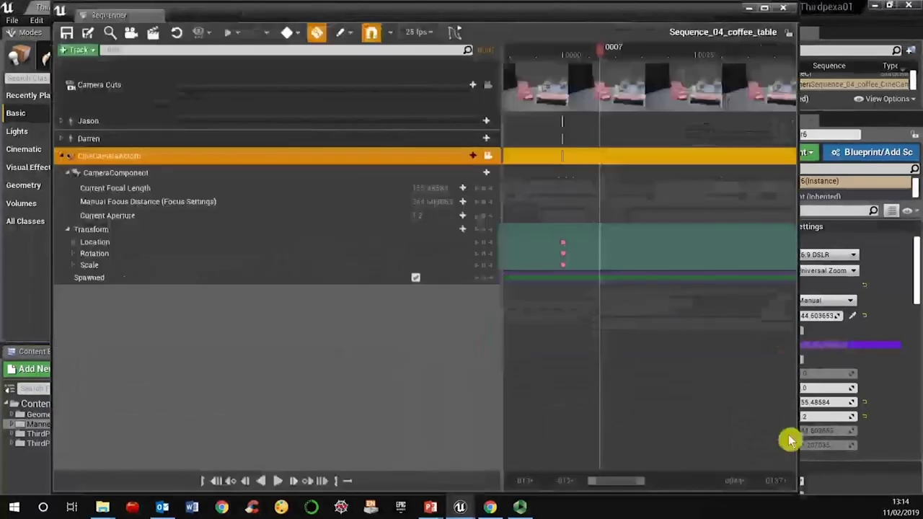
drag(631, 487, 712, 488)
drag(414, 34, 305, 370)
drag(340, 336, 343, 164)
drag(389, 208, 481, 206)
drag(543, 309, 799, 346)
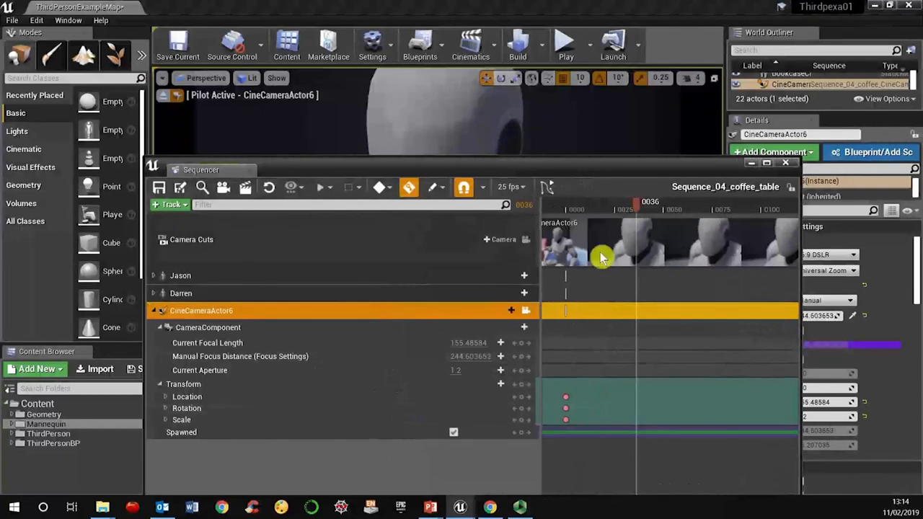
drag(634, 209, 514, 221)
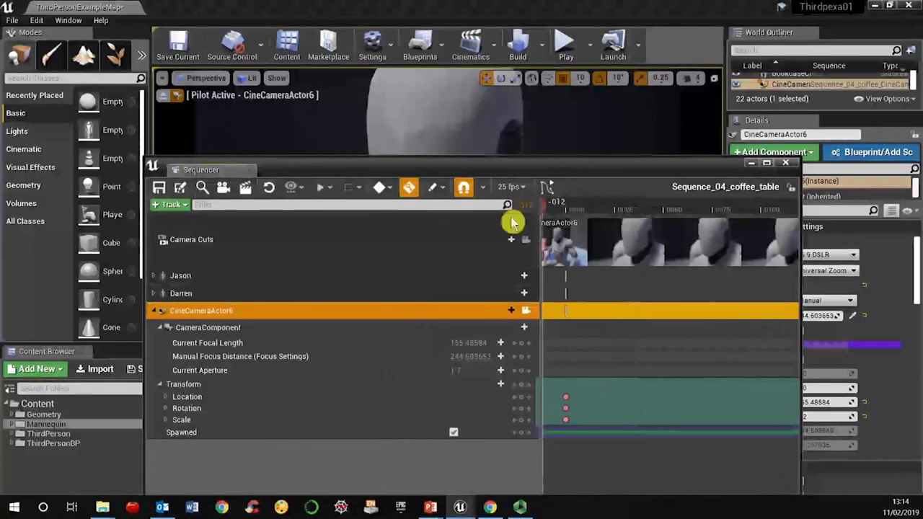
- Expand the Jason and Darren tracks in the Sequencer to examine their transform keys and animation sections
click(173, 276)
click(182, 294)
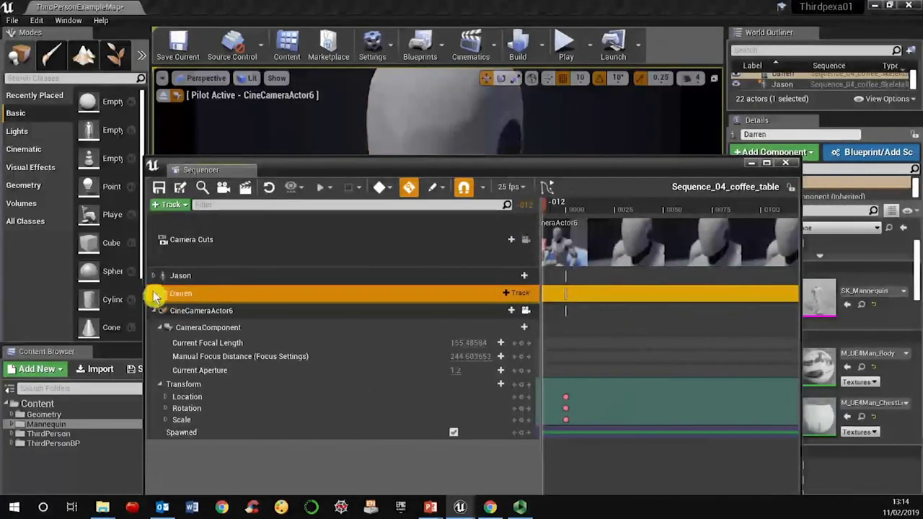
click(153, 294)
click(153, 276)
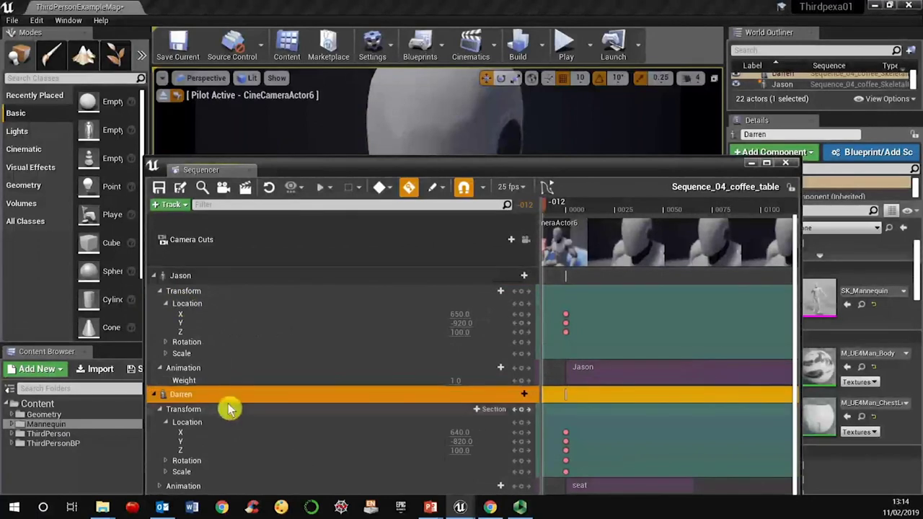
scroll(793, 382, down, 2)
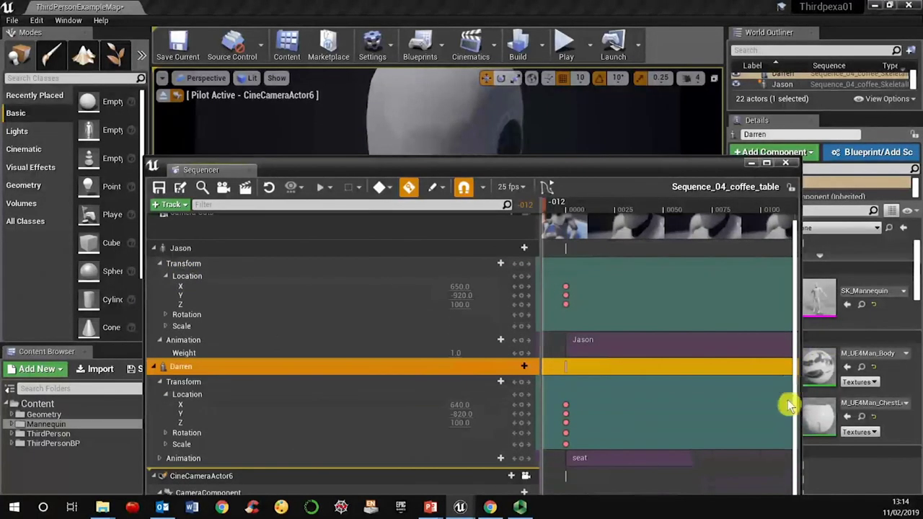
scroll(788, 405, up, 2)
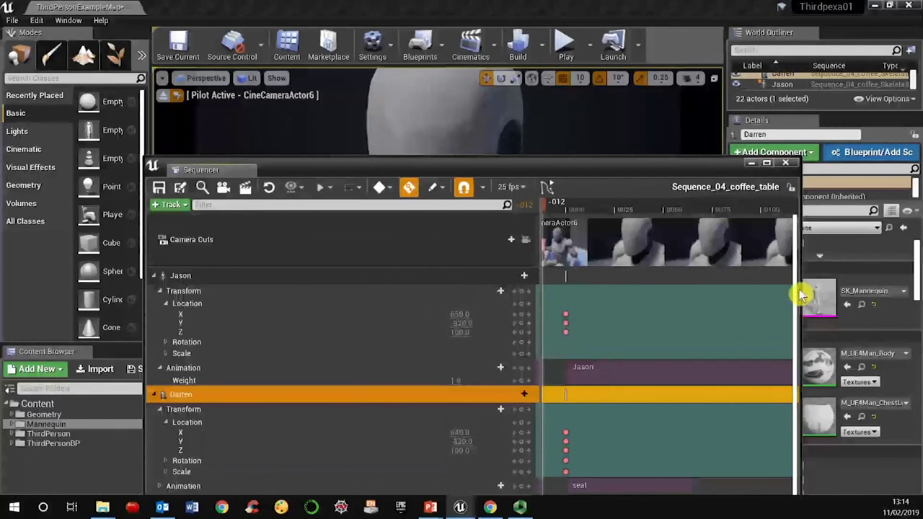
- Uncover the viewport, play-test the level by walking the character over to the coffee table set, and stop the session
drag(625, 186, 544, 365)
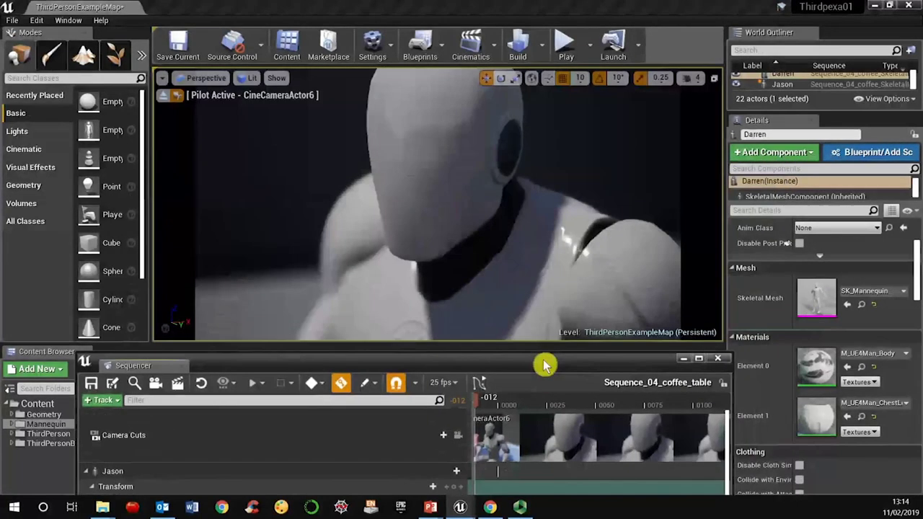
click(555, 49)
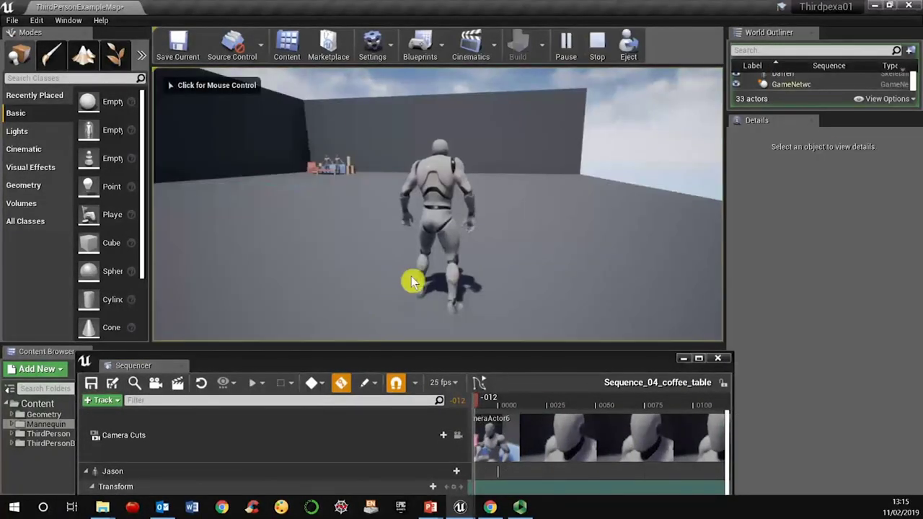
click(381, 231)
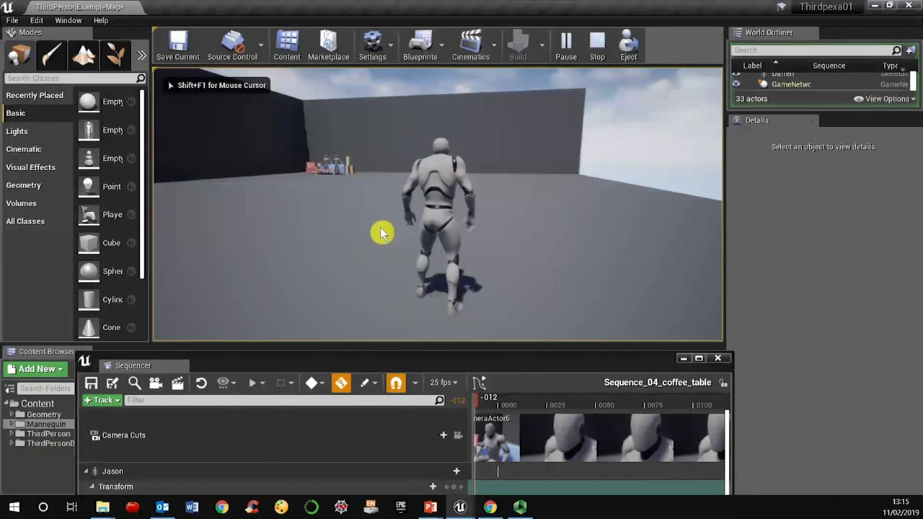
key(w)
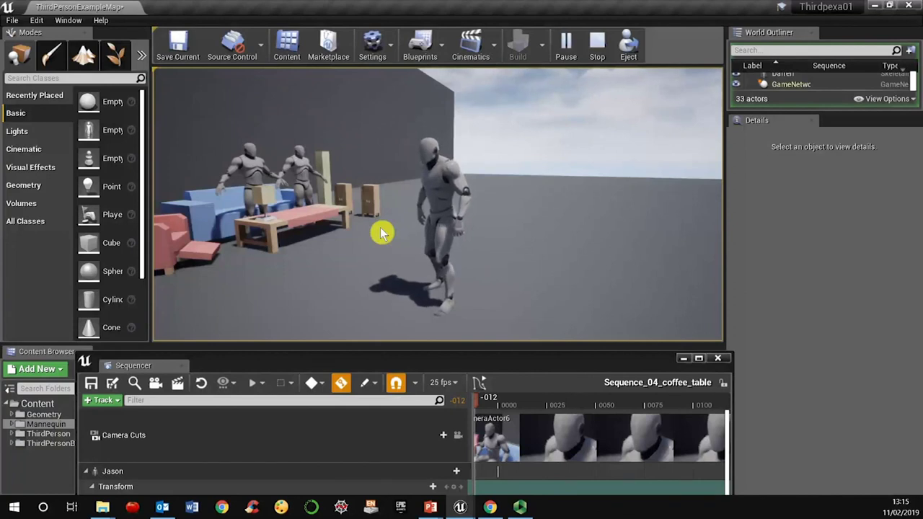
key(Escape)
- Open the Level Blueprint and place it as a smaller floating window over the level editor
click(438, 39)
click(475, 144)
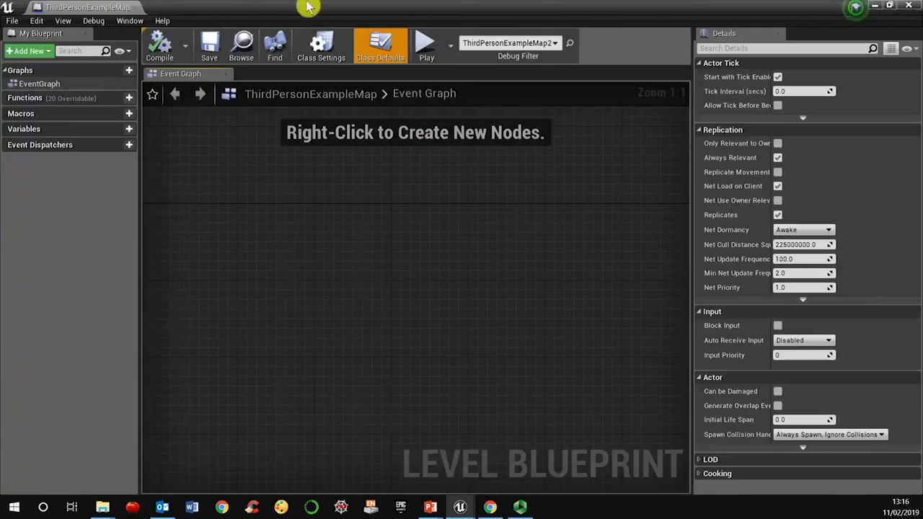
double_click(307, 7)
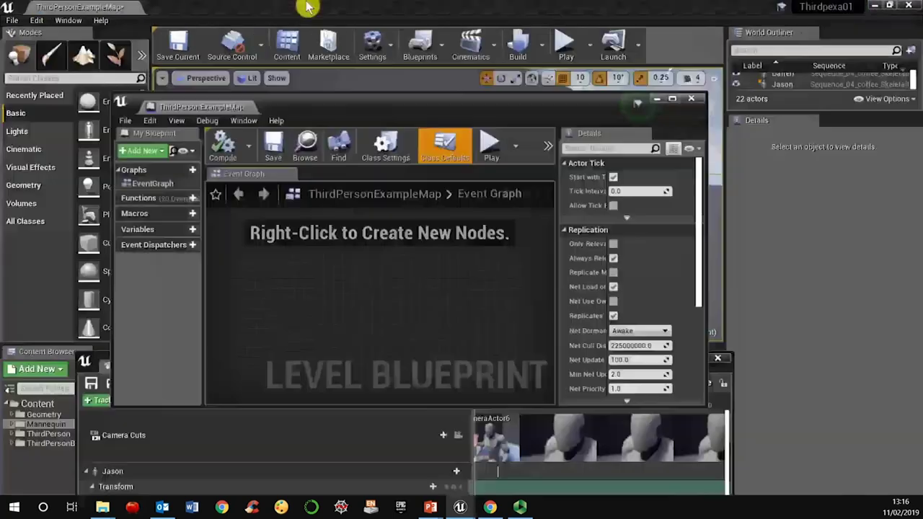
drag(363, 105, 317, 86)
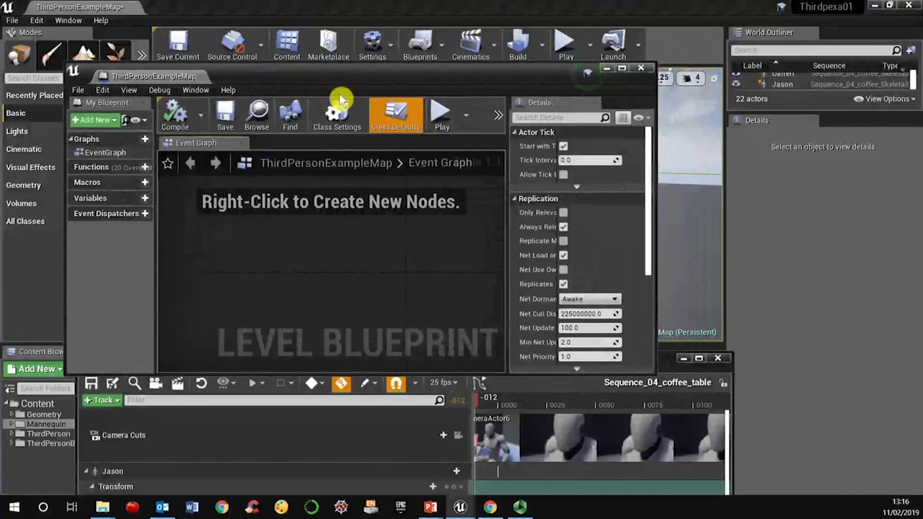
drag(520, 91, 527, 138)
- Add an Event BeginPlay node to the Level Blueprint's event graph and place it in the graph's upper-left area
right_click(285, 330)
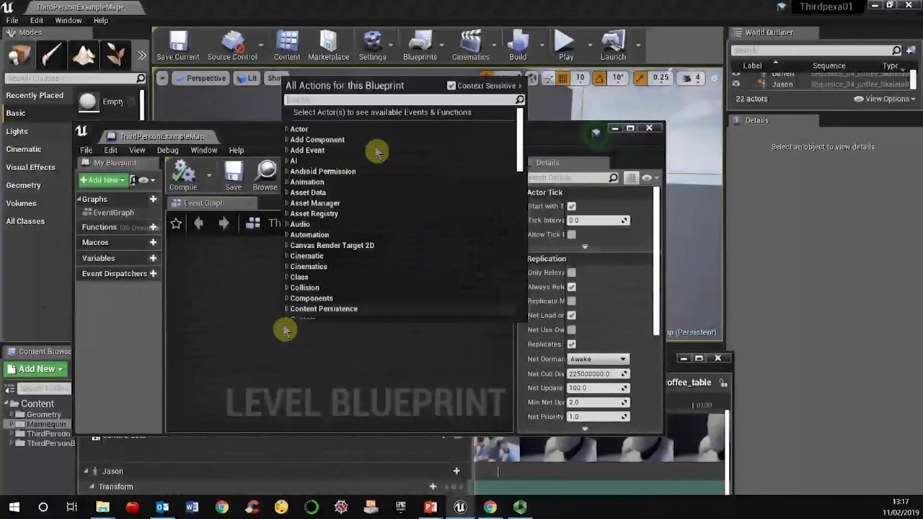
text(event)
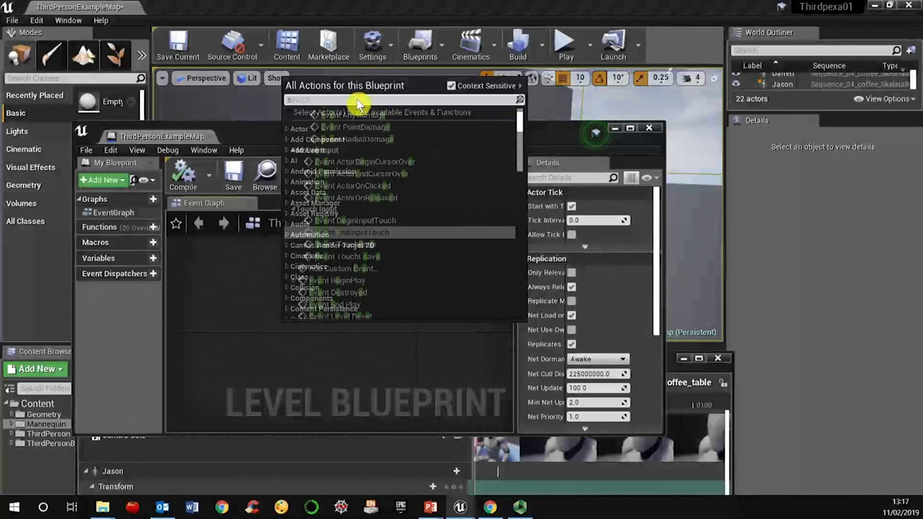
text( begin)
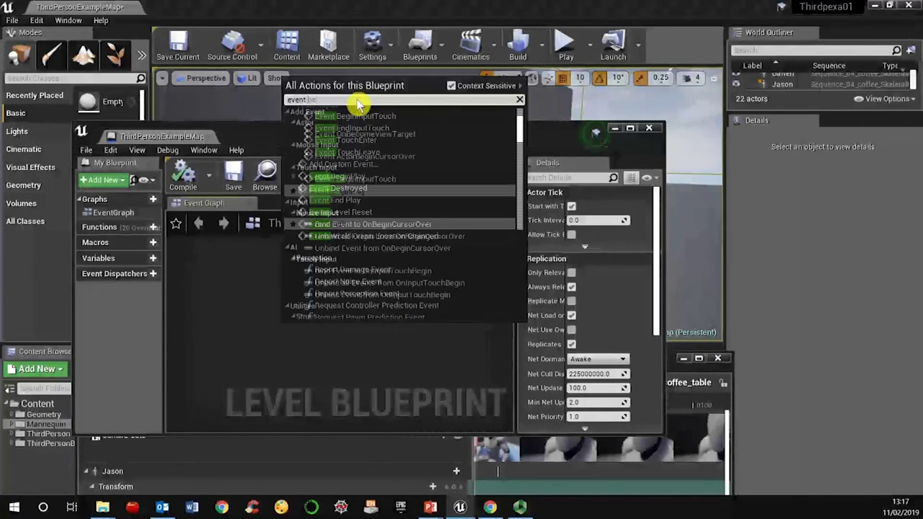
click(343, 169)
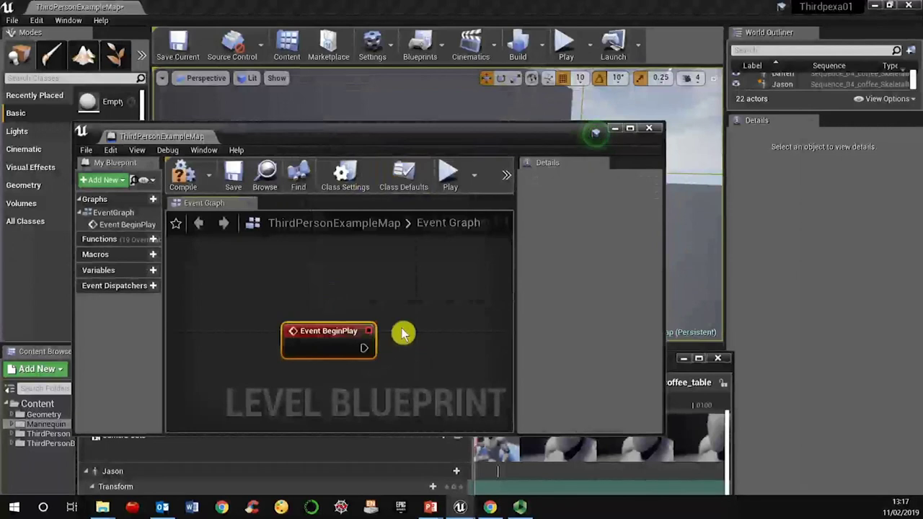
drag(317, 332, 269, 265)
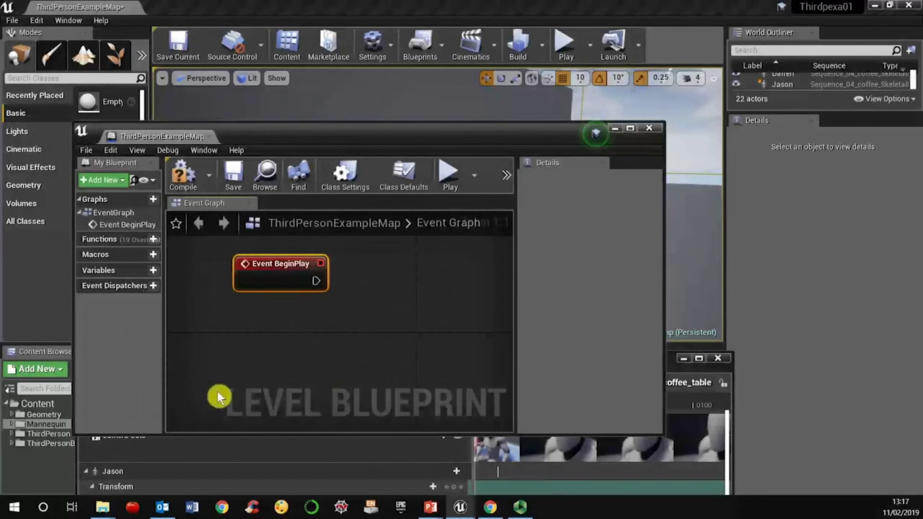
- Add a Sequence_04_coffee_table reference to the Level Blueprint and create a Play node with Sequence Player from it
drag(786, 117, 815, 413)
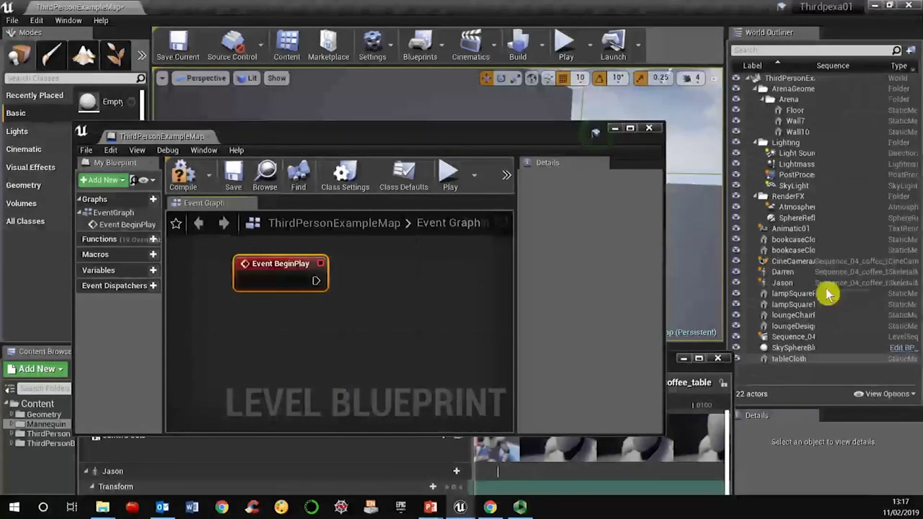
drag(787, 337, 243, 351)
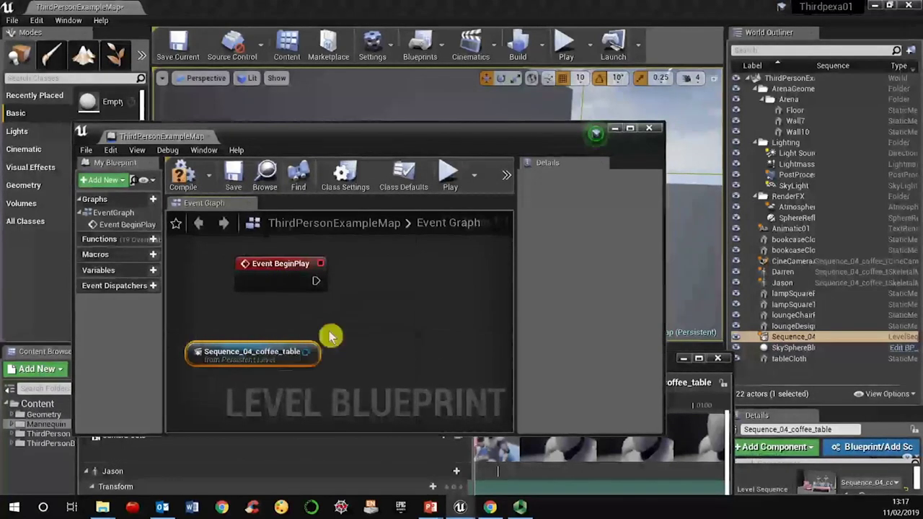
drag(315, 280, 394, 299)
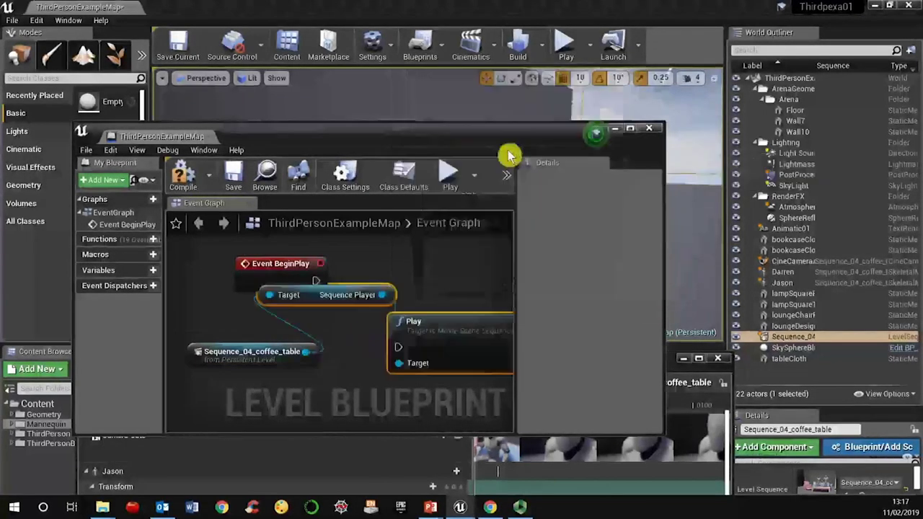
- Arrange the sequence nodes, wire Event BeginPlay to Play's execution input, and maximize the Level Blueprint to show the whole network
click(509, 154)
drag(330, 325, 395, 338)
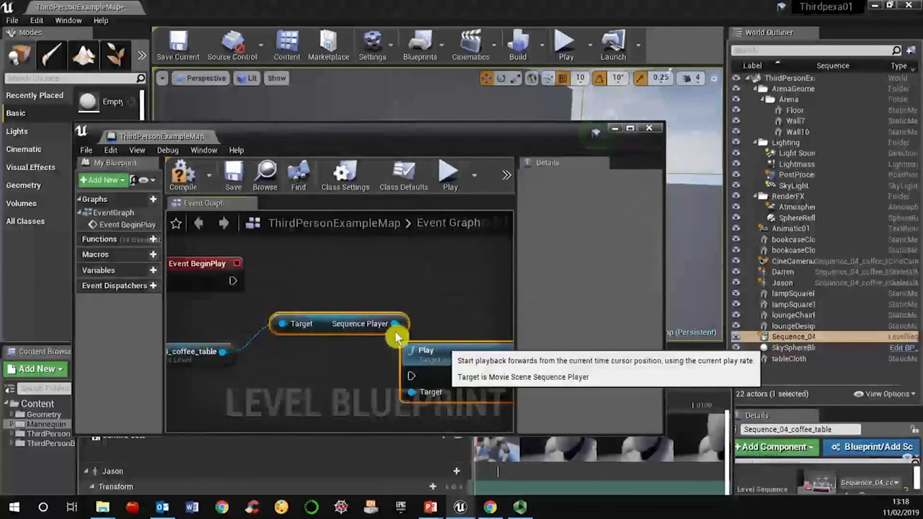
drag(333, 336, 307, 407)
drag(432, 433, 432, 281)
drag(233, 263, 373, 300)
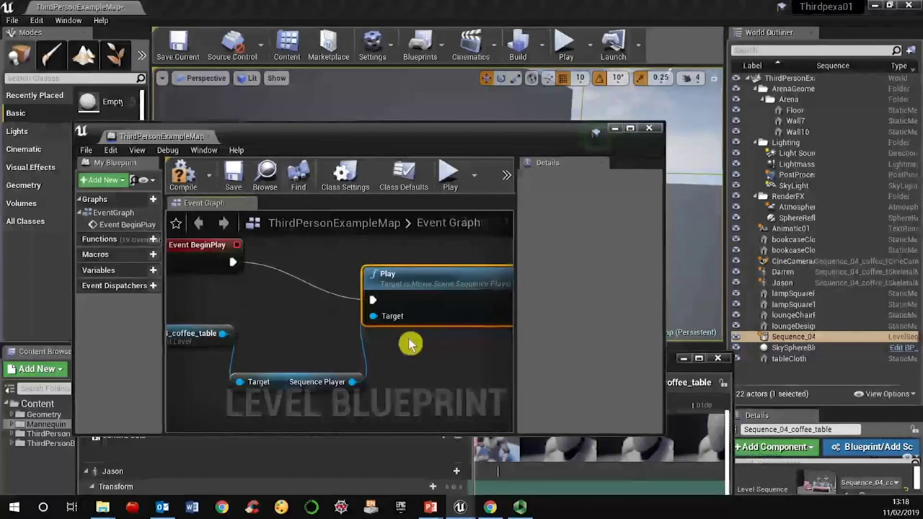
double_click(412, 138)
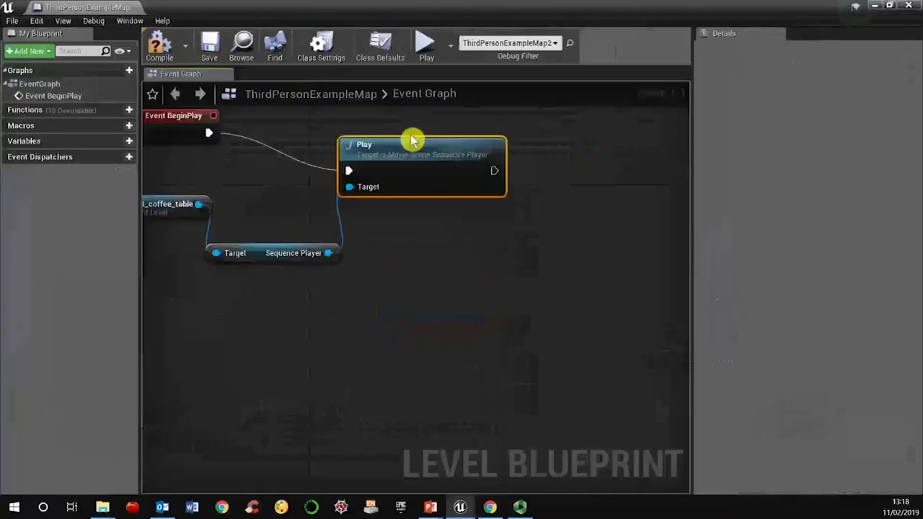
drag(408, 265, 230, 326)
click(314, 383)
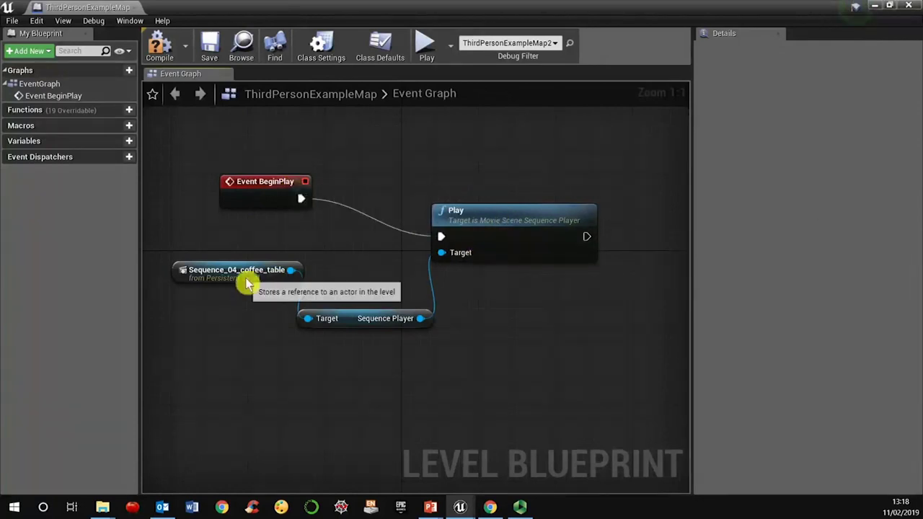
- Compile and close the Level Blueprint, and play-test the level to watch the coffee table cutscene before stopping the session
click(158, 43)
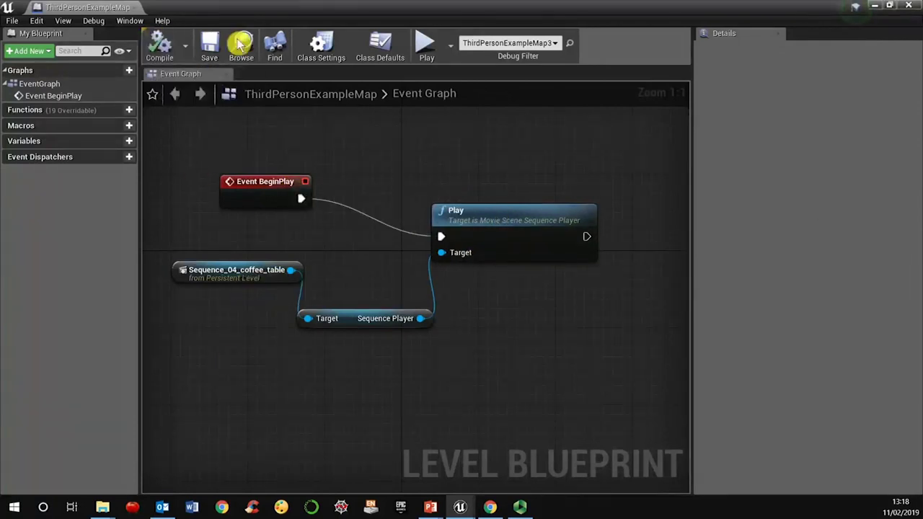
click(136, 8)
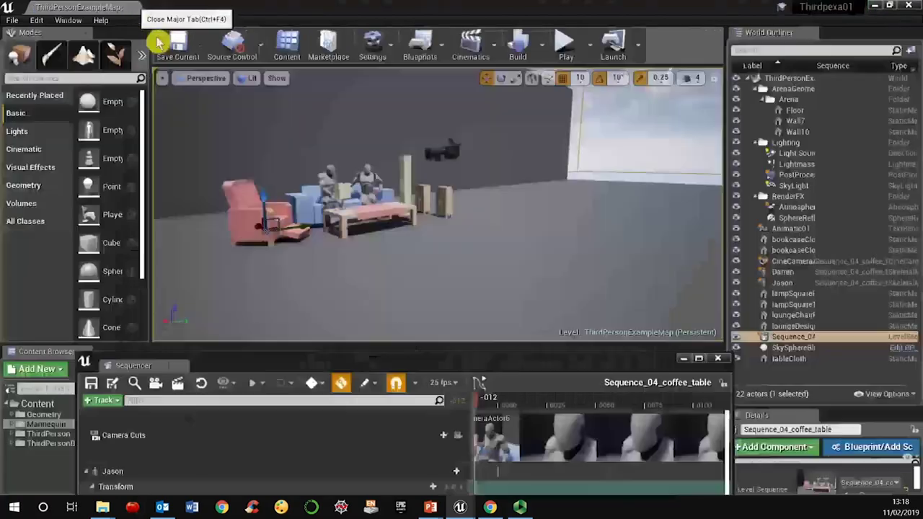
click(566, 45)
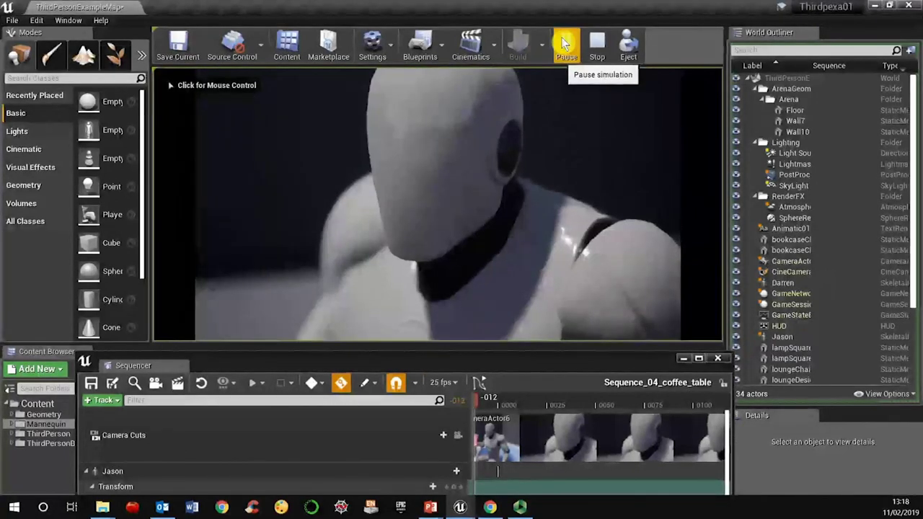
click(598, 45)
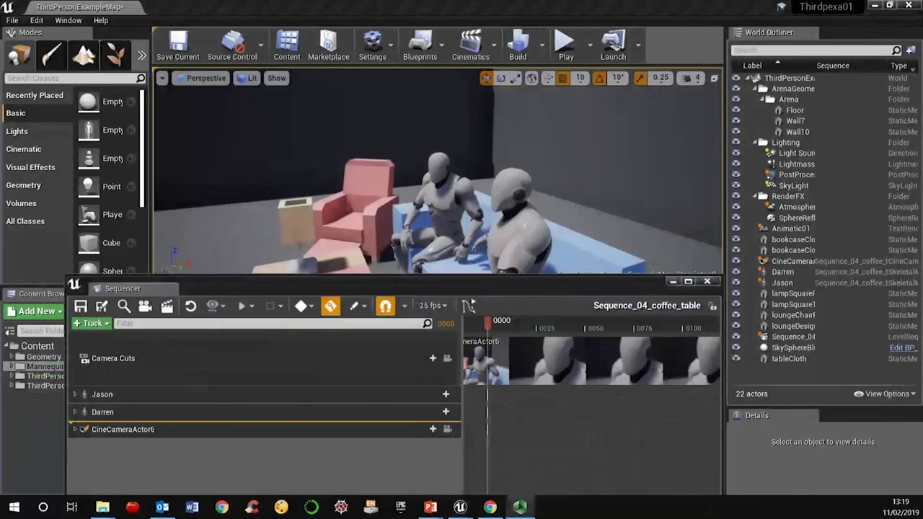
- Add a second cine camera to the coffee table sequence at frame 0 and pilot it back from the seated mannequins
drag(248, 295, 238, 260)
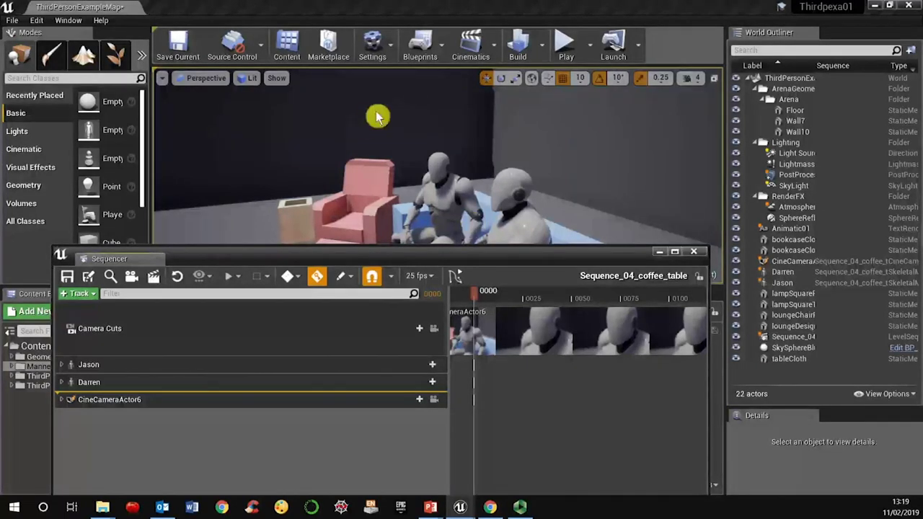
click(130, 277)
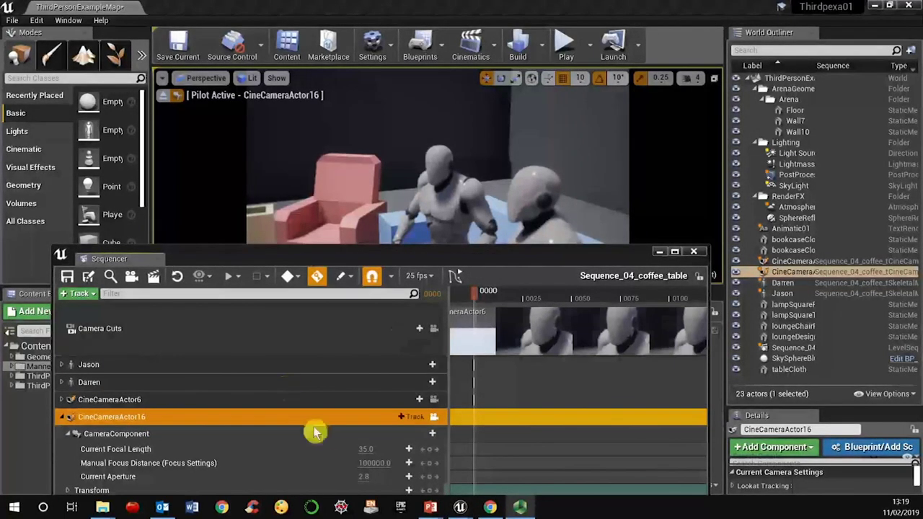
right_drag(523, 189, 634, 197)
right_drag(511, 187, 510, 185)
key(s)
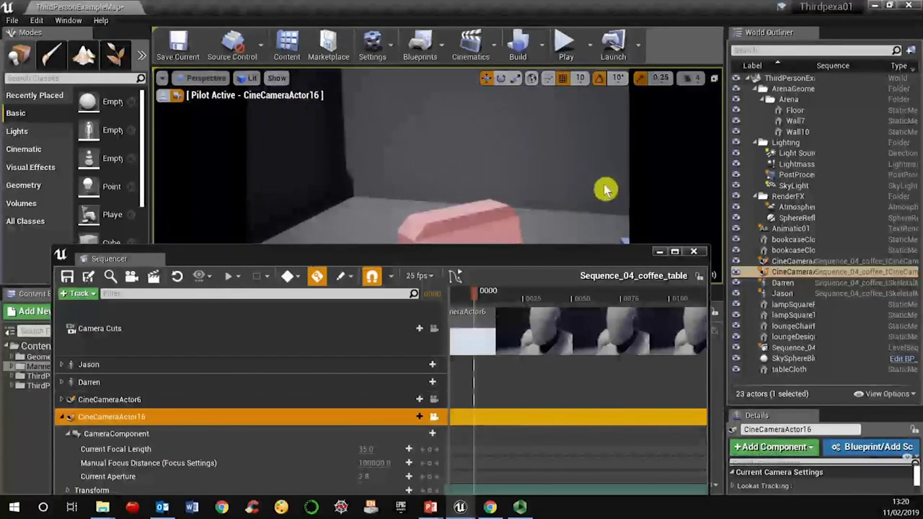
right_drag(583, 178, 582, 178)
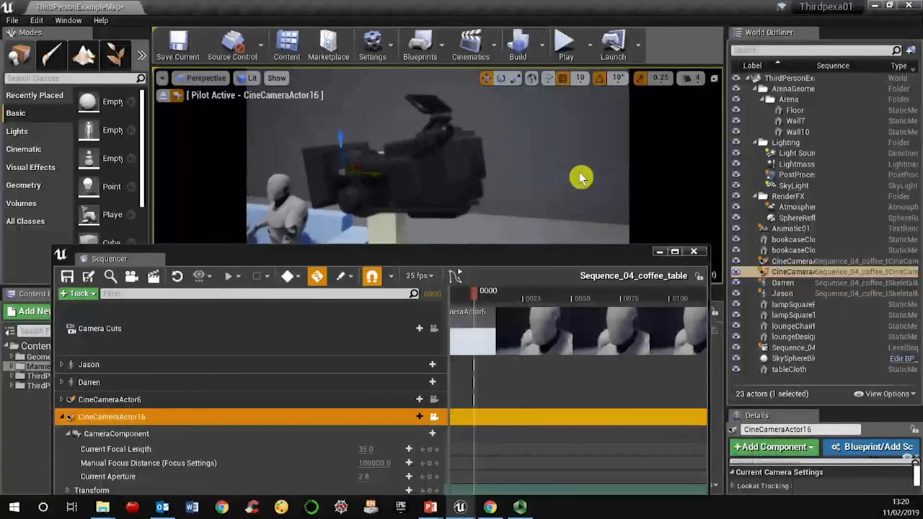
- Clear the Sequencer window from the viewport and pilot the new camera toward a wide view of the furniture and mannequins
scroll(583, 178, down, 5)
drag(449, 276, 485, 362)
click(568, 192)
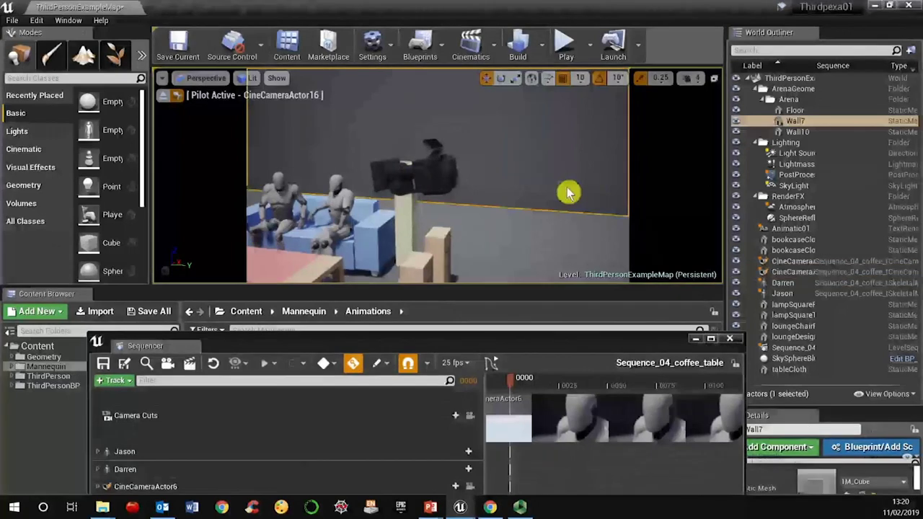
right_drag(567, 192, 536, 226)
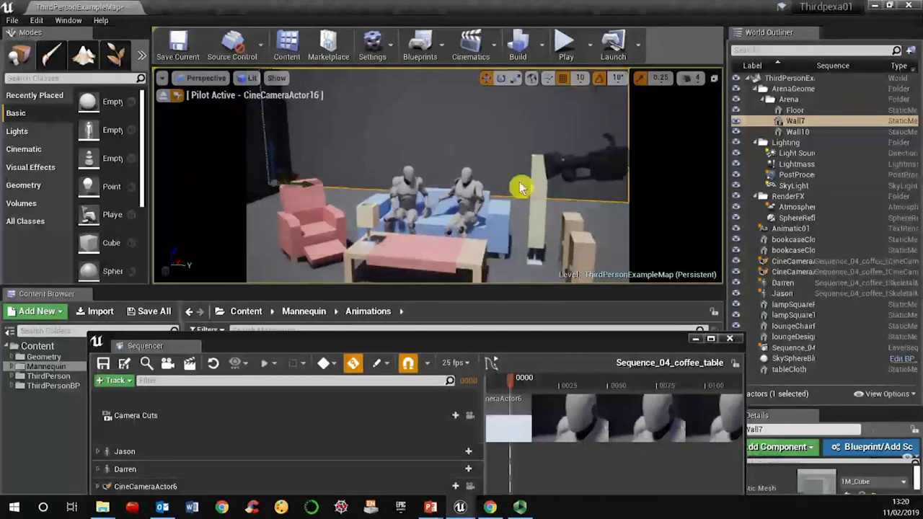
mouse_move(490, 168)
right_down()
mouse_move(494, 157)
mouse_move(493, 173)
right_up()
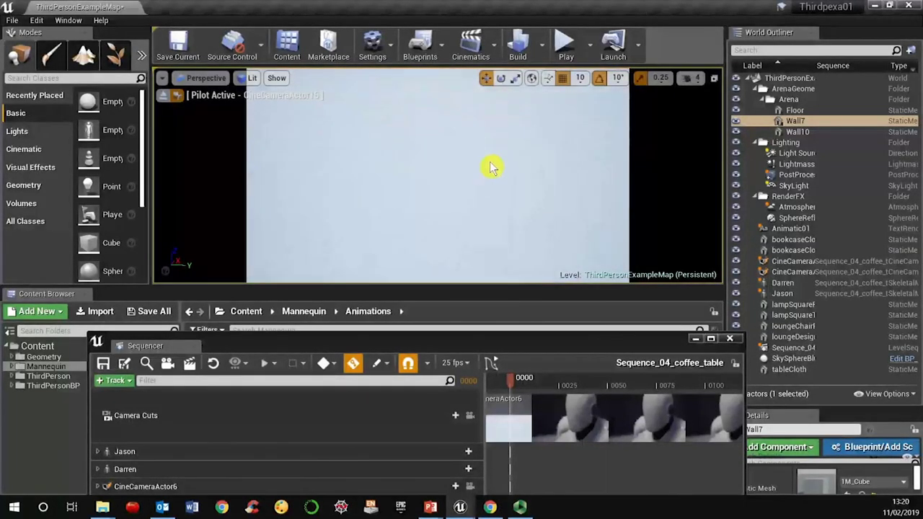
- Undo the last camera move, reframe the coffee table set front-on through the piloted camera, and select Darren
key(ctrl+z)
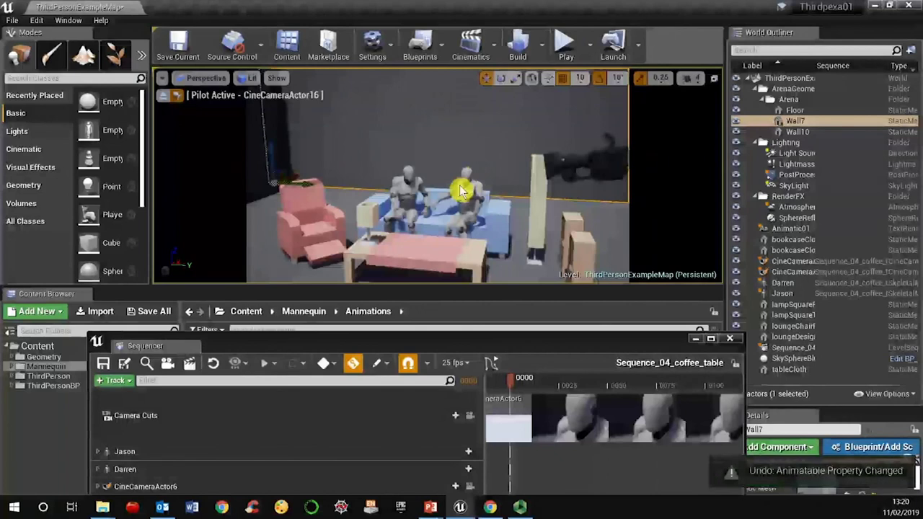
ctrl+click(461, 196)
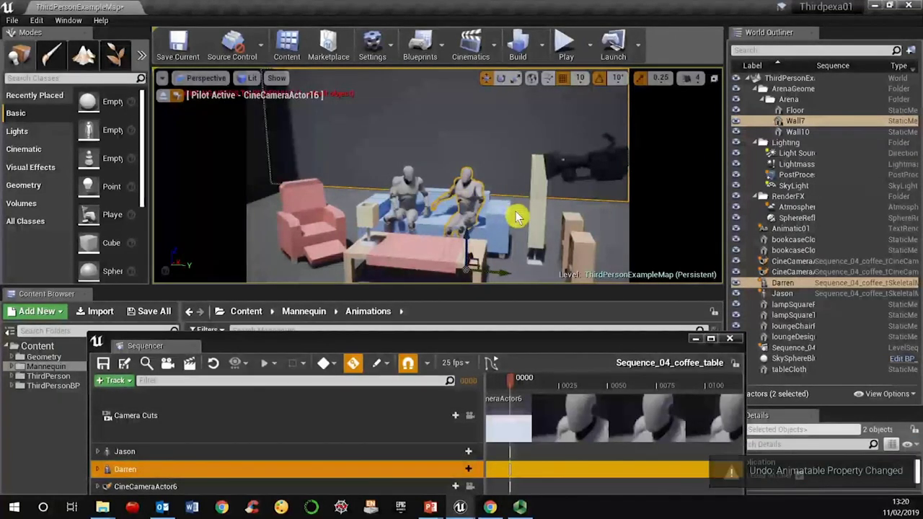
key(ctrl+z)
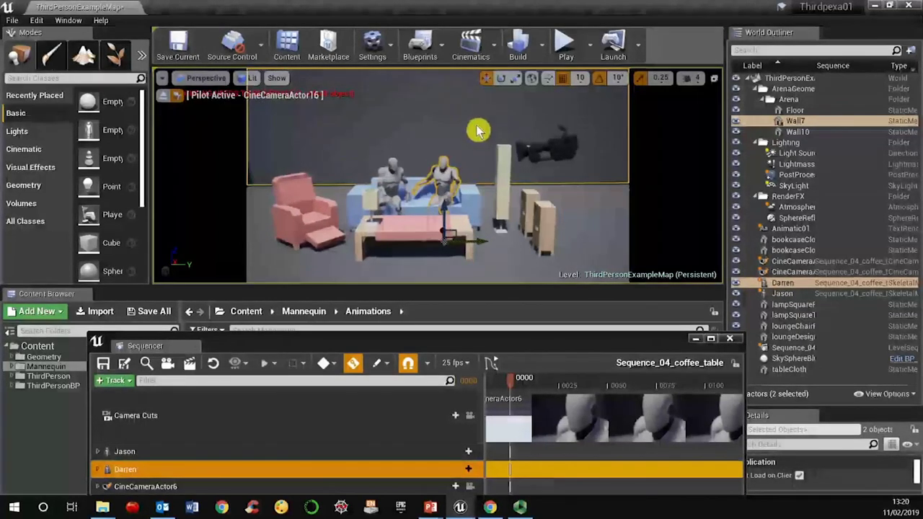
click(501, 260)
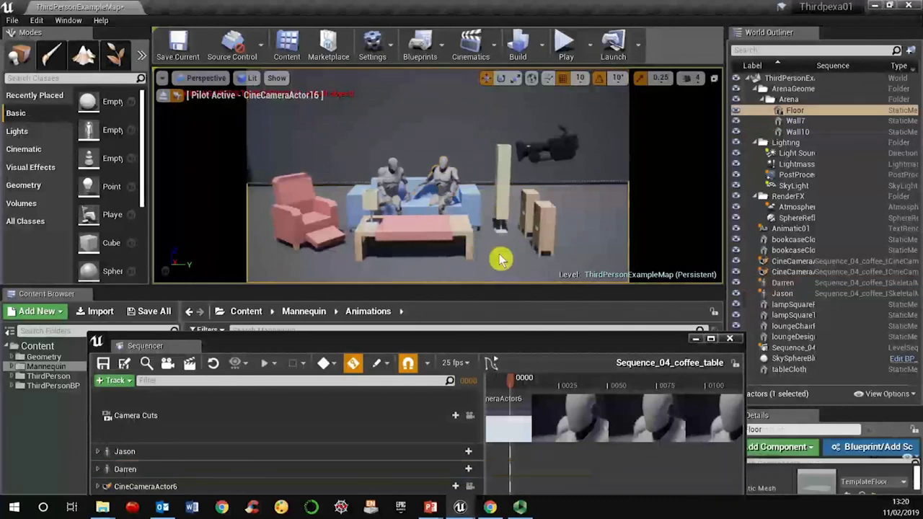
click(442, 205)
drag(443, 234, 444, 238)
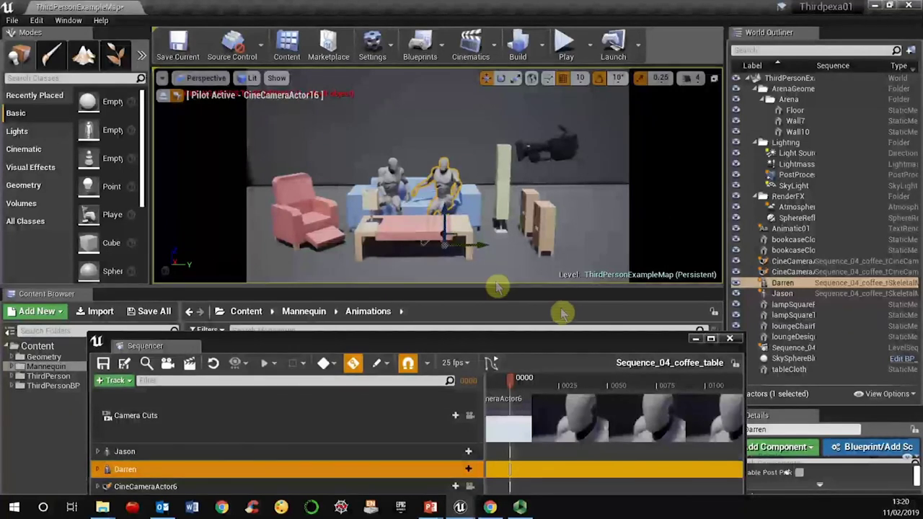
- Scrub the playhead back to frame -12 to check the start of the sequence, and return it to frame 0
drag(513, 380, 488, 378)
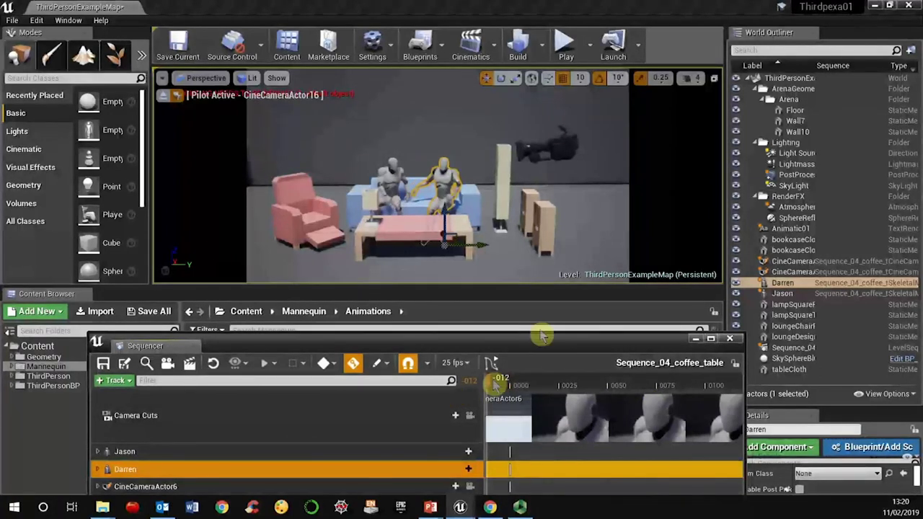
drag(490, 382, 406, 362)
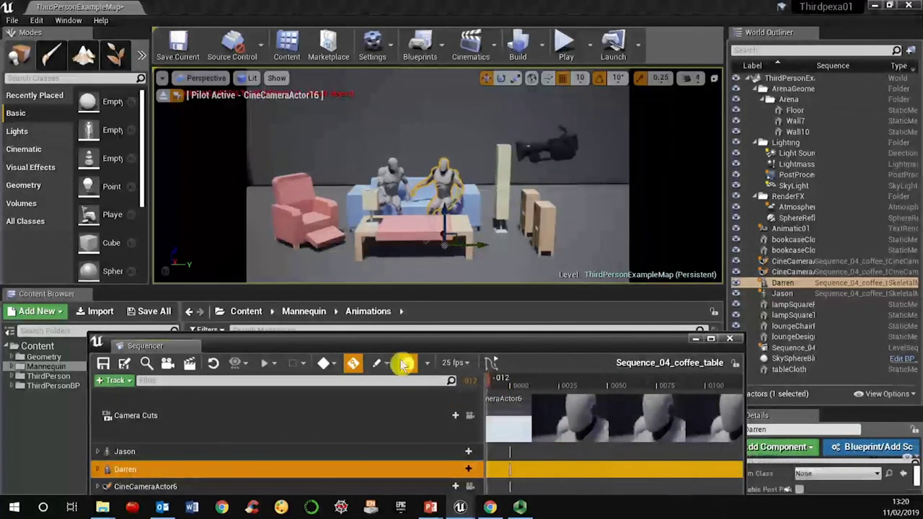
drag(494, 387, 515, 386)
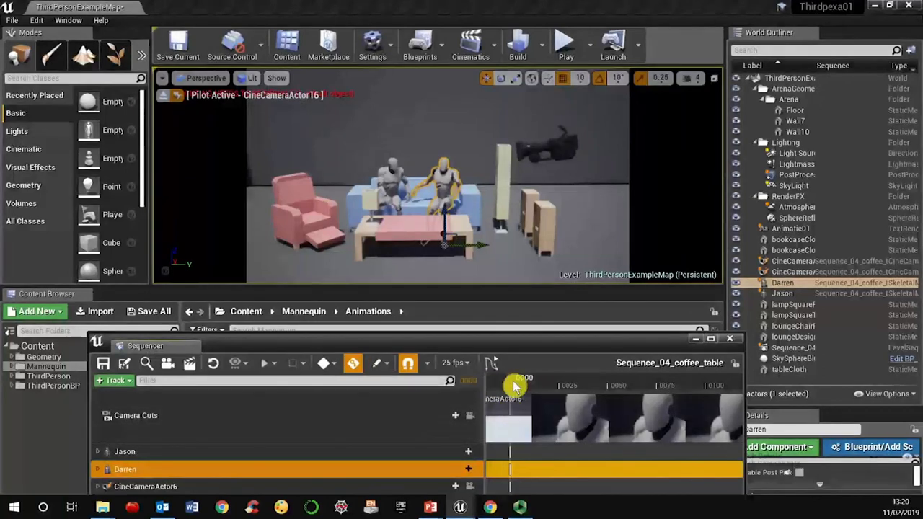
- Bring the Sequencer's lower tracks into view and collapse and re-expand CineCameraActor16 to inspect its camera settings
drag(490, 344, 455, 196)
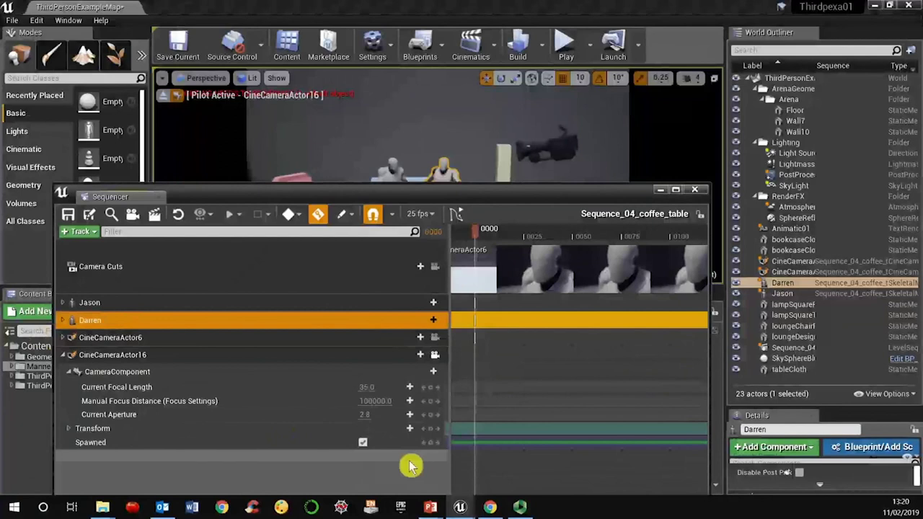
click(70, 356)
drag(310, 193, 340, 226)
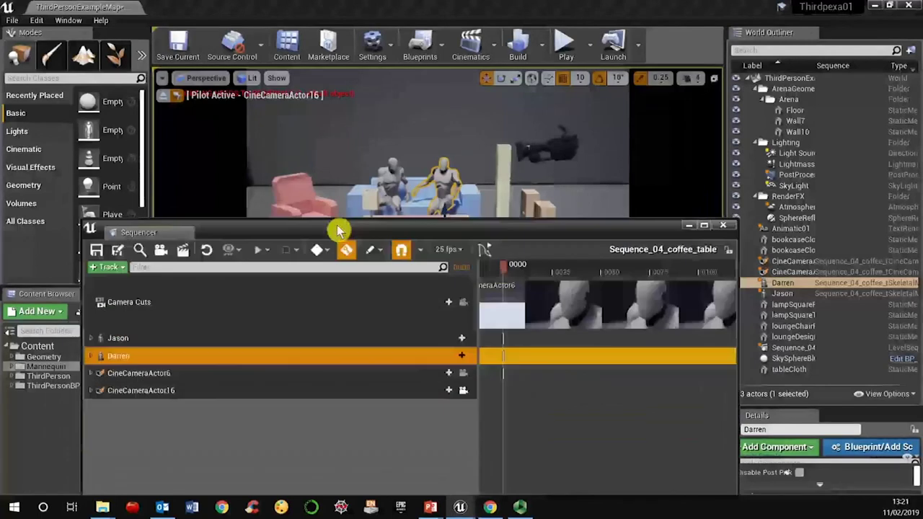
click(91, 389)
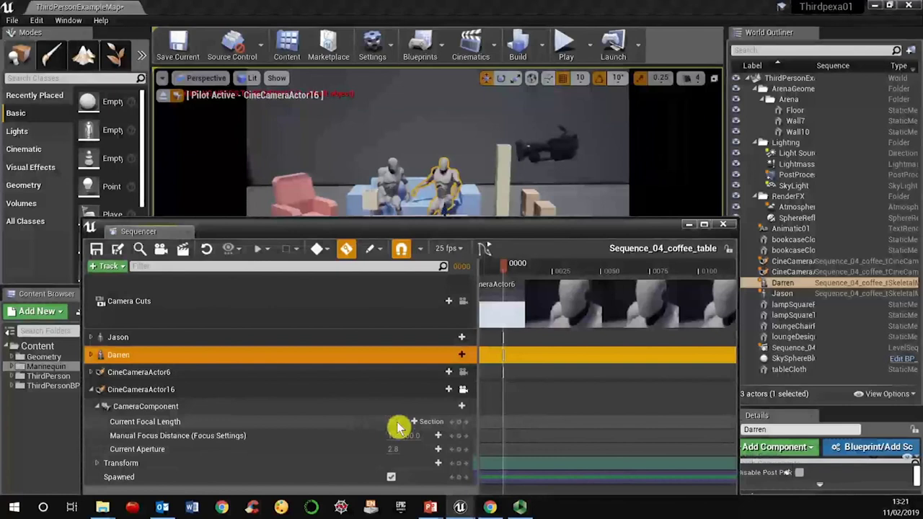
- Set CineCameraActor16's focal length to about 85.3 and its aperture to about 1.6, repositioning the Sequencer window around the viewport
drag(397, 423, 423, 422)
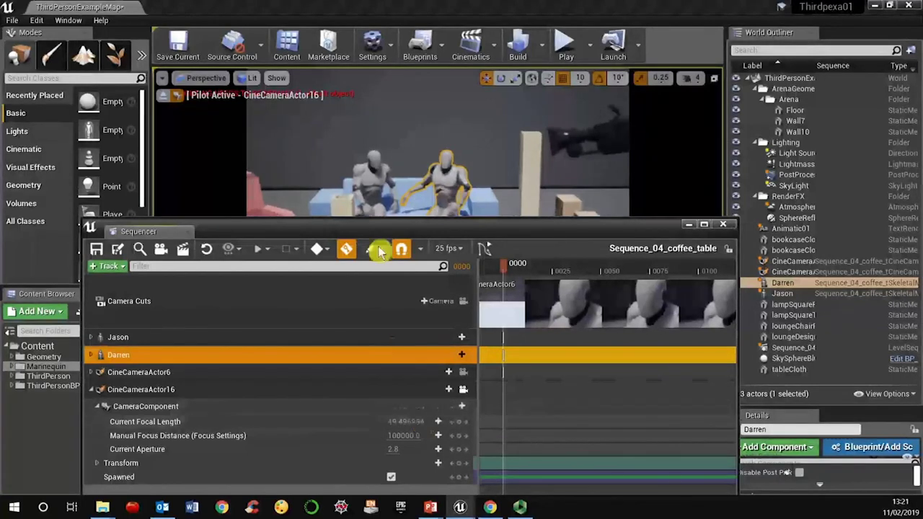
drag(387, 229, 427, 281)
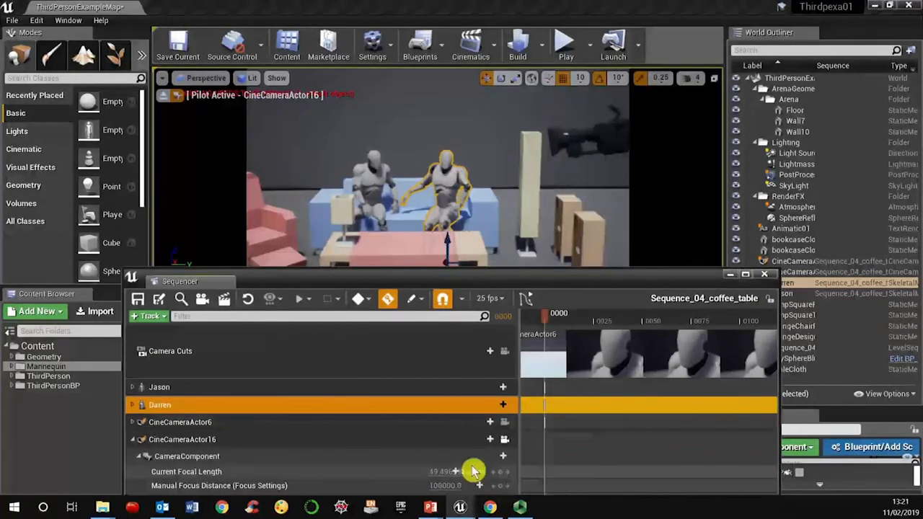
drag(487, 282, 736, 98)
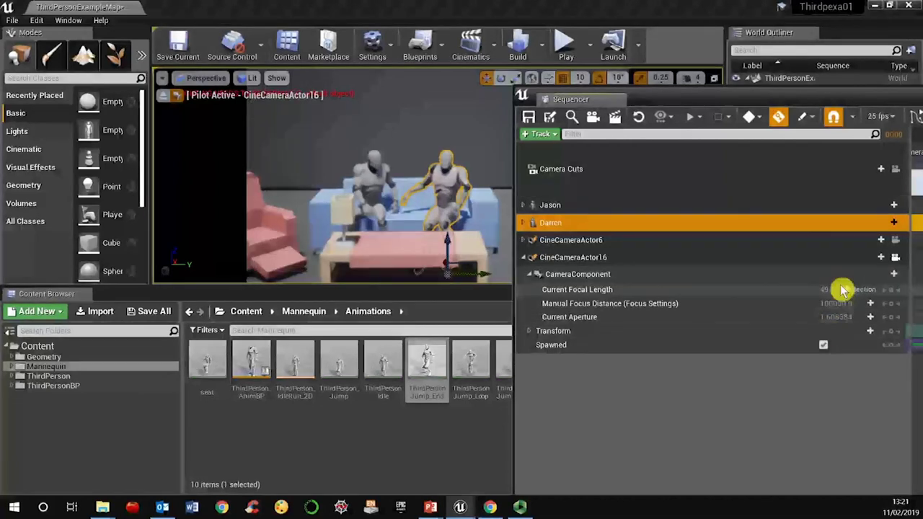
drag(839, 292, 875, 291)
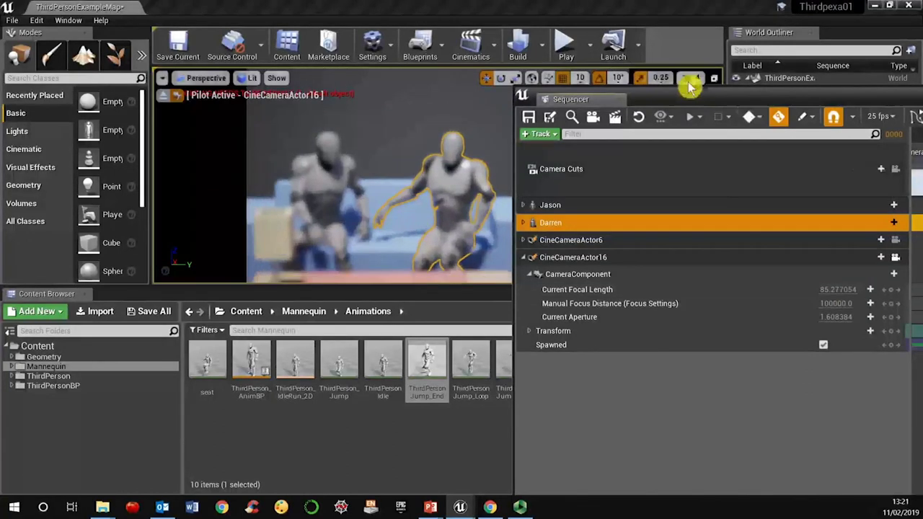
drag(681, 99, 216, 390)
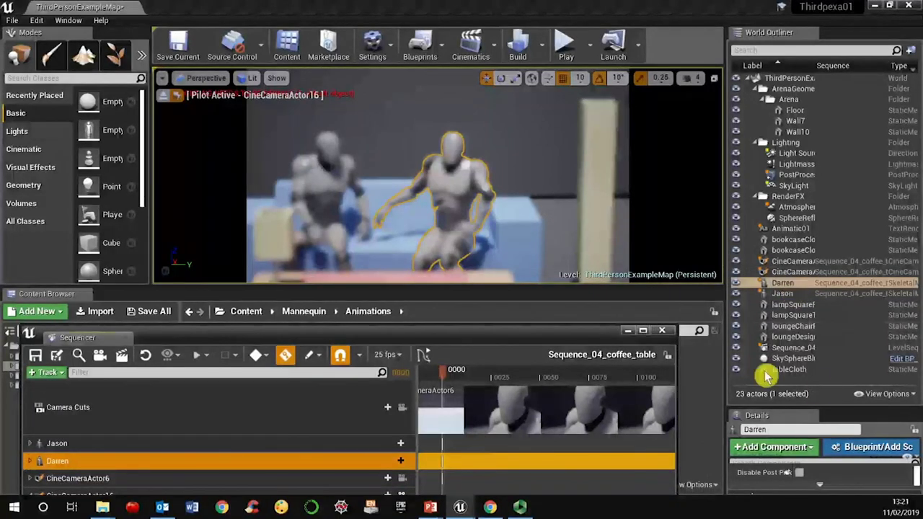
drag(184, 344, 181, 217)
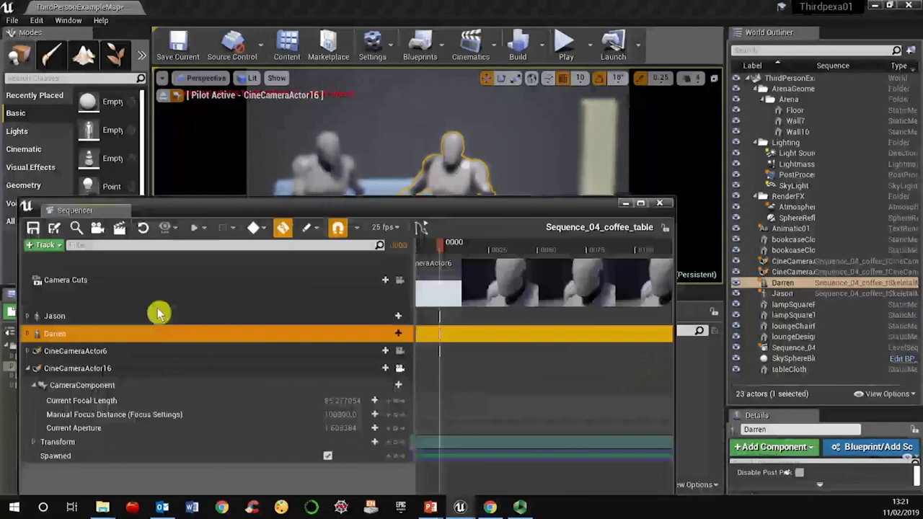
- Set CineCameraActor16's manual focus distance to about 747.8 by sampling Darren in the viewport, and recentre both mannequins in its view
click(116, 374)
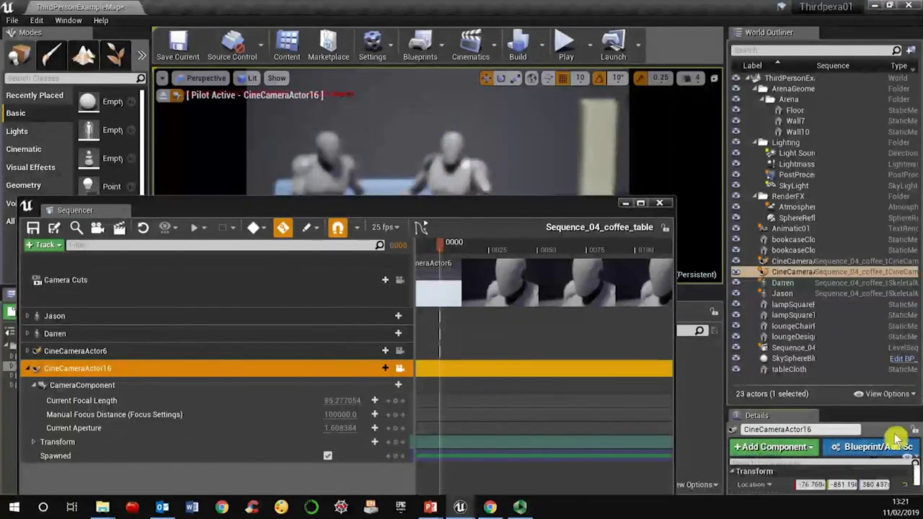
drag(847, 412, 797, 170)
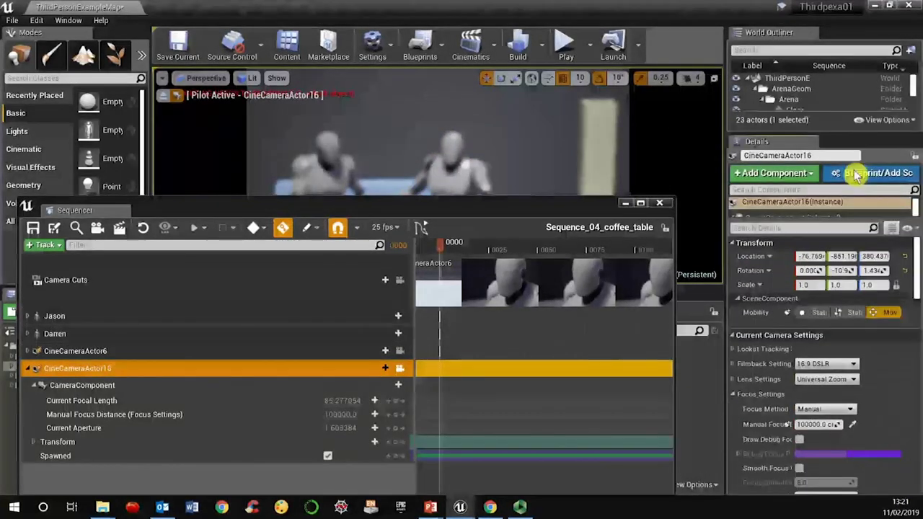
click(852, 426)
click(444, 176)
drag(493, 208, 509, 307)
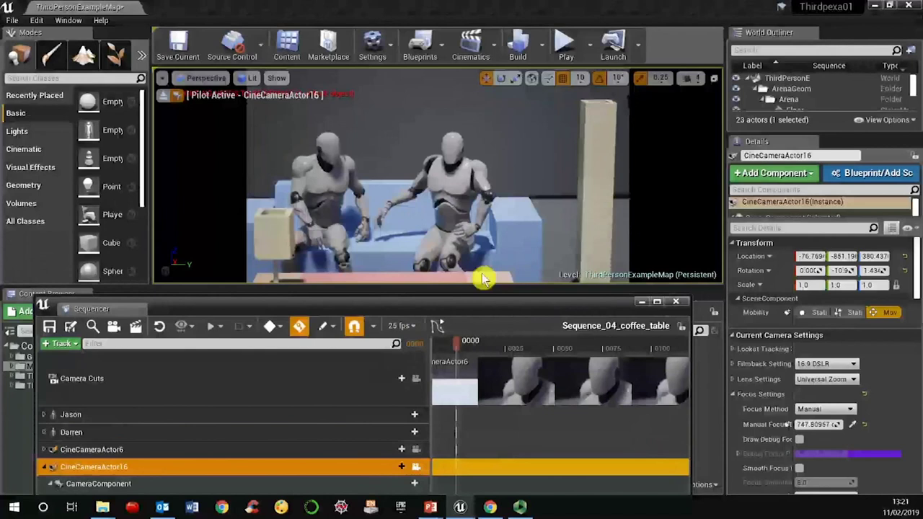
right_drag(445, 226, 443, 230)
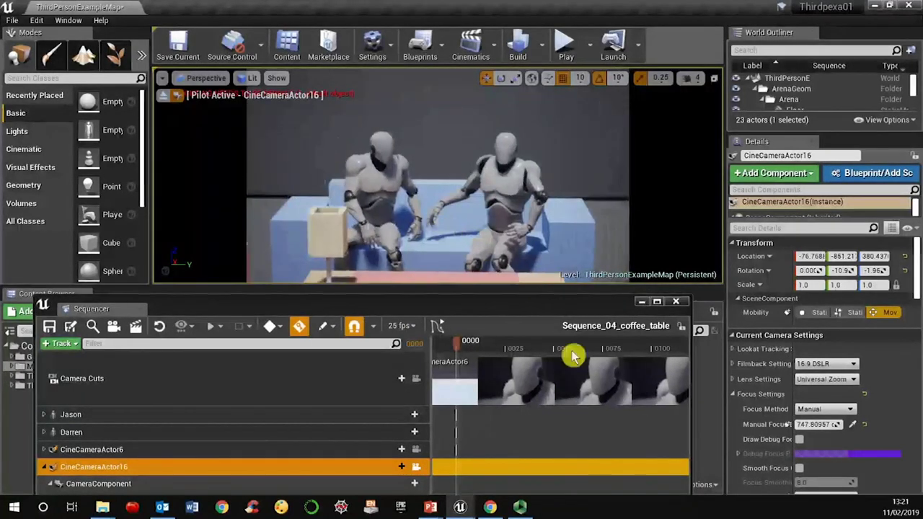
- Preview CineCameraActor6's view, return the viewport to CineCameraActor16, and assign the opening camera cut to CineCameraActor16
drag(435, 297, 510, 204)
click(40, 325)
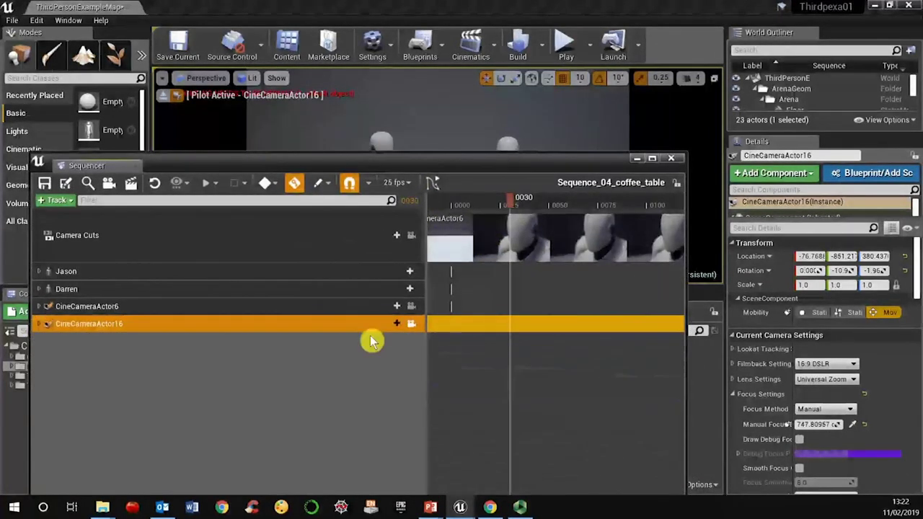
click(412, 307)
click(412, 324)
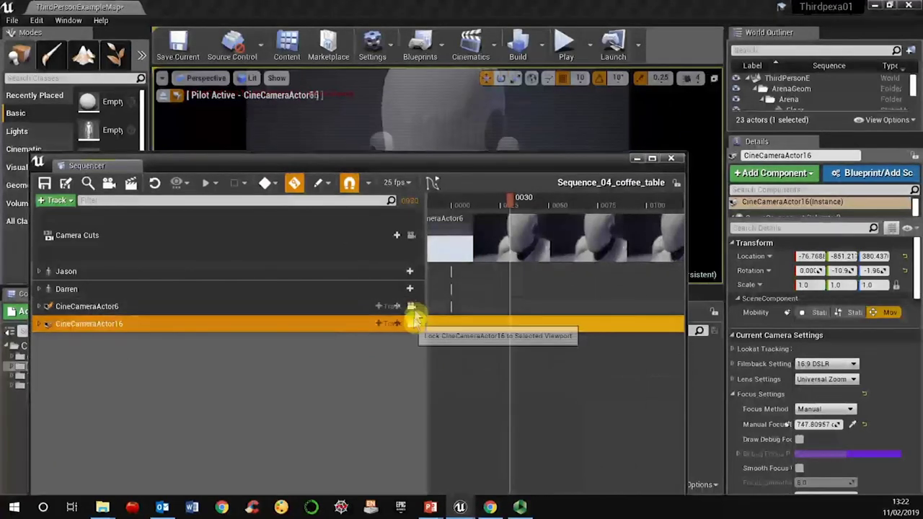
drag(437, 157, 449, 295)
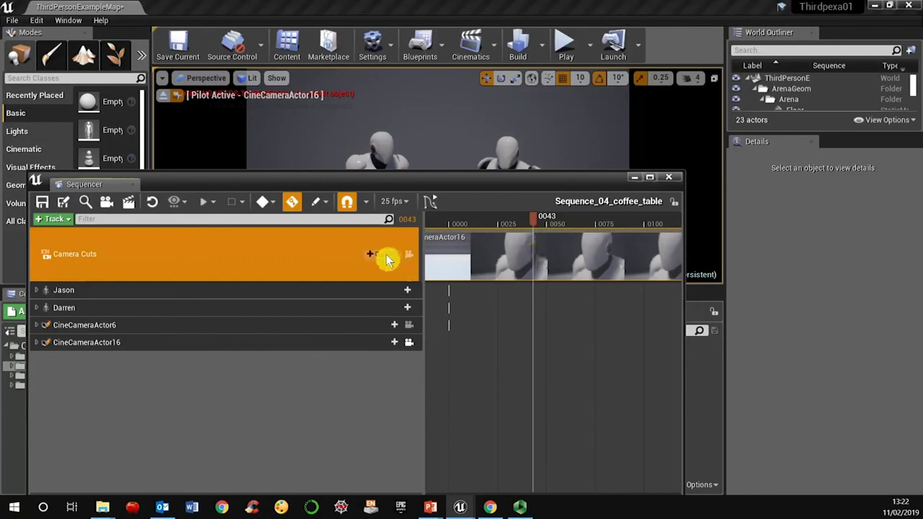
- Add a camera cut to CineCameraActor6 at frame 43 and scrub past it to frame 62 to check the switch
click(384, 255)
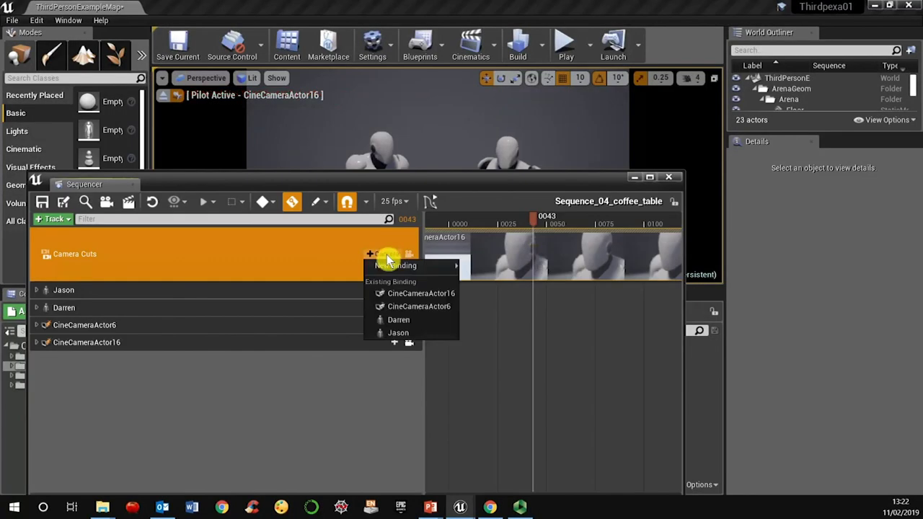
click(423, 309)
mouse_move(540, 223)
mouse_down()
mouse_move(519, 223)
mouse_move(551, 225)
mouse_up()
drag(525, 182, 529, 330)
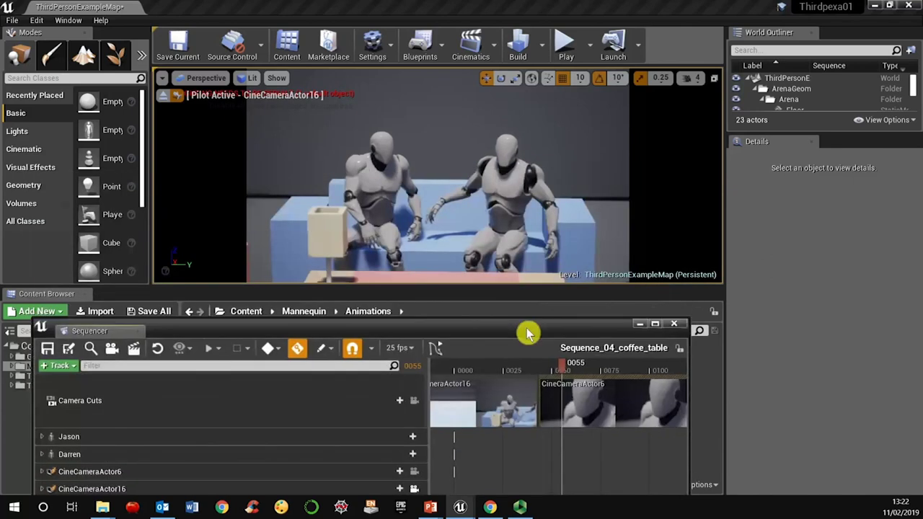
mouse_move(568, 367)
mouse_down()
mouse_move(517, 367)
mouse_move(645, 375)
mouse_move(526, 367)
mouse_move(579, 370)
mouse_up()
- Replace the piloted CineCameraActor16 view with the Camera Cuts view and scrub through the sequence to frame 117
click(314, 421)
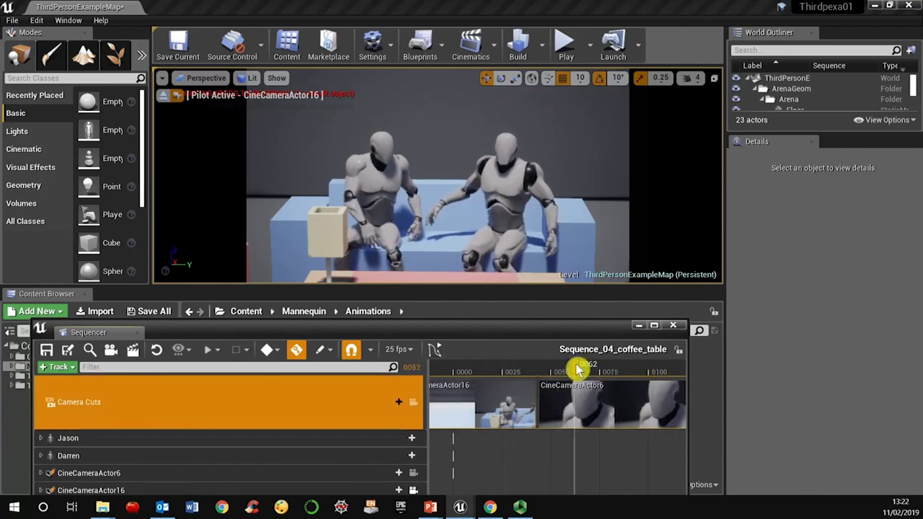
click(182, 97)
drag(522, 364, 500, 370)
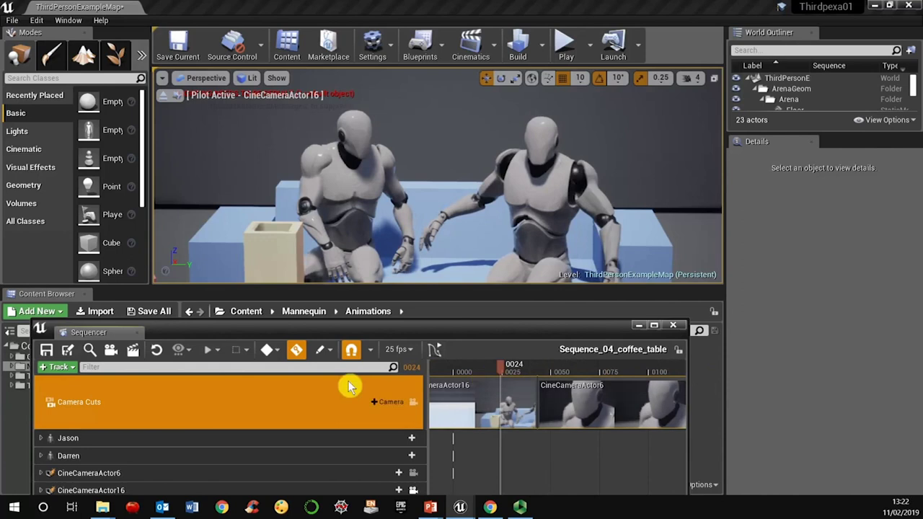
click(413, 403)
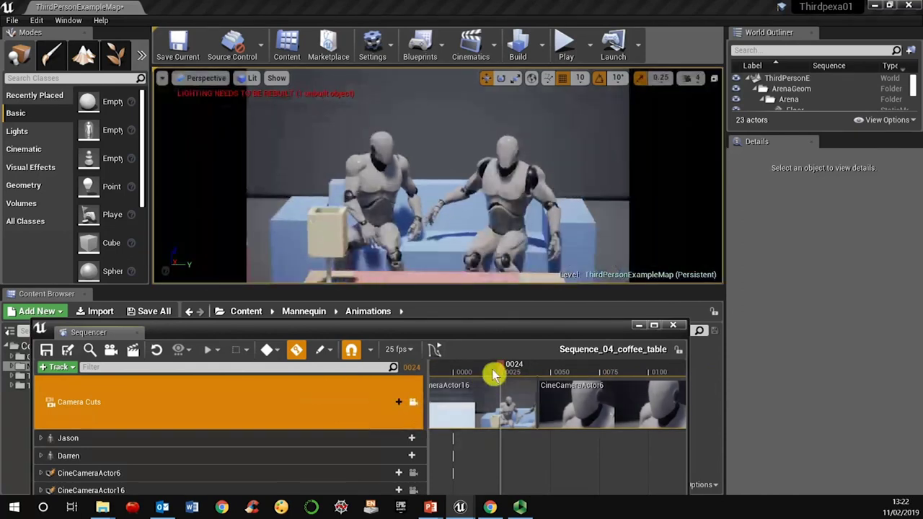
drag(461, 371, 684, 404)
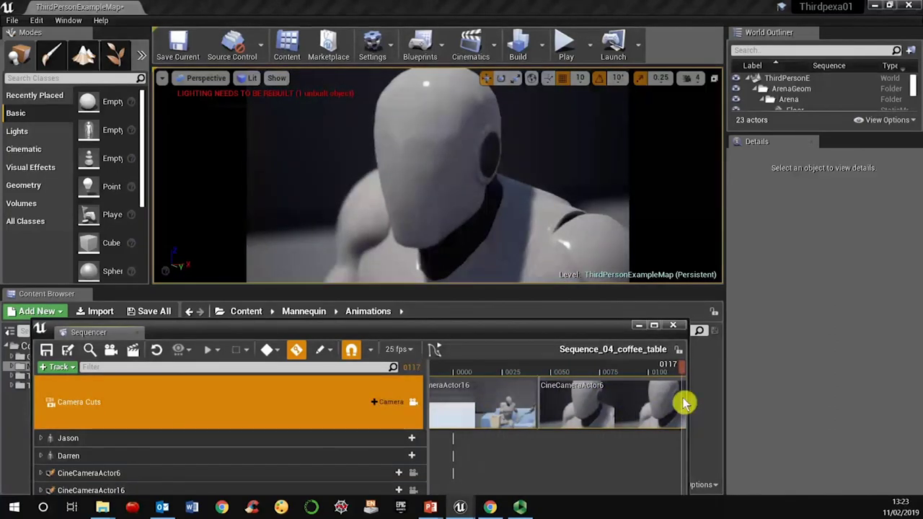